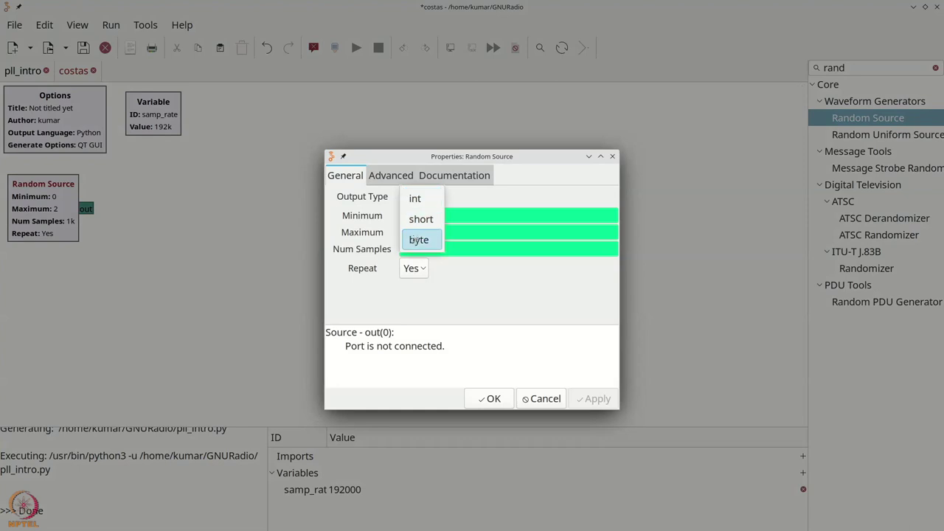
Step: Set the Random Source's output type to byte and its maximum to 4
double_click(407, 233)
type("4")
left_click(488, 399)
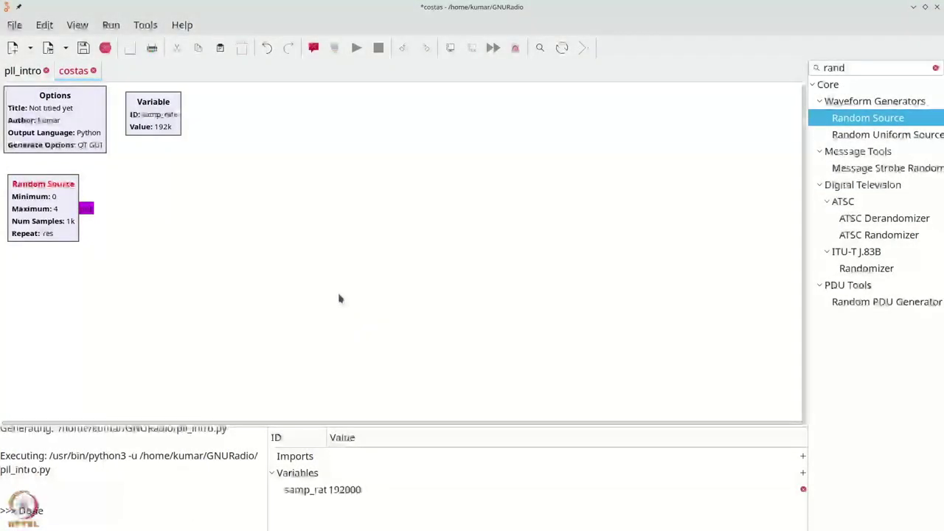
Step: Find the Constellation Object block in the library and place it in the flowgraph below the Random Source
key("ctrl+f")
type("c")
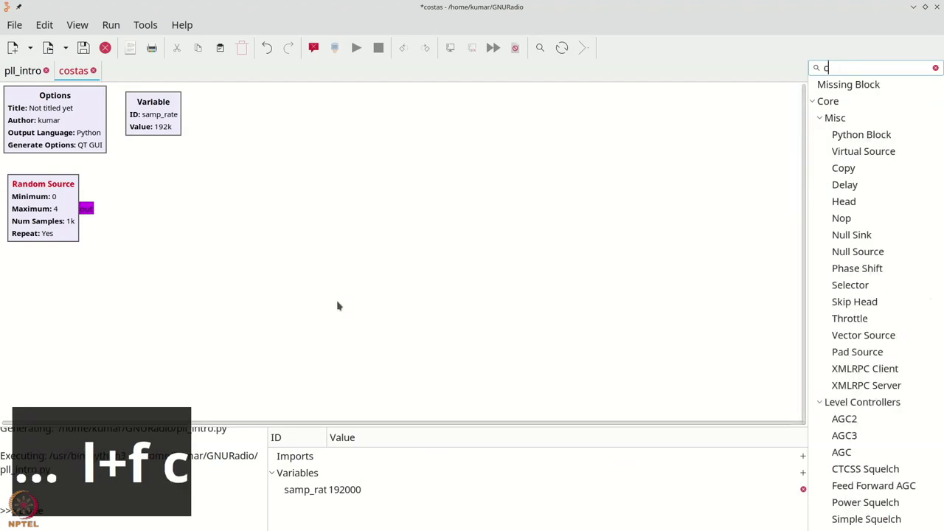
type("on")
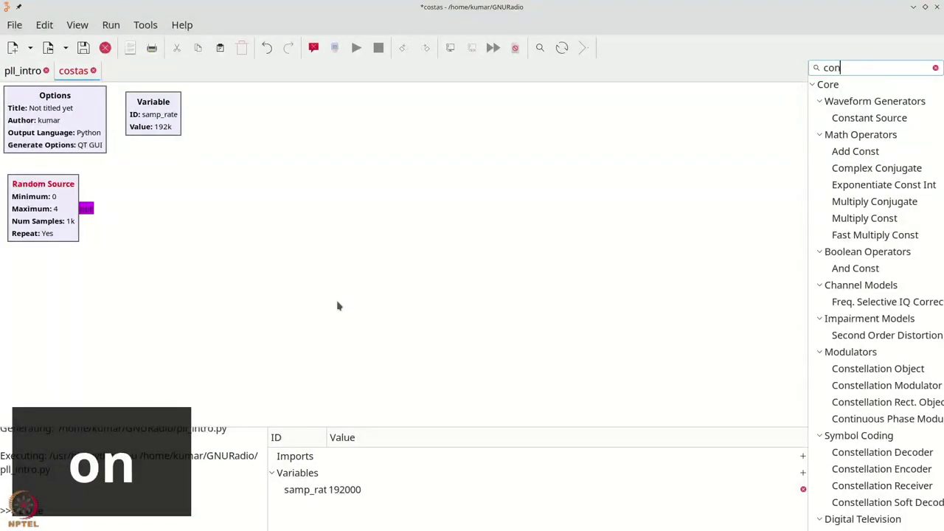
type("st")
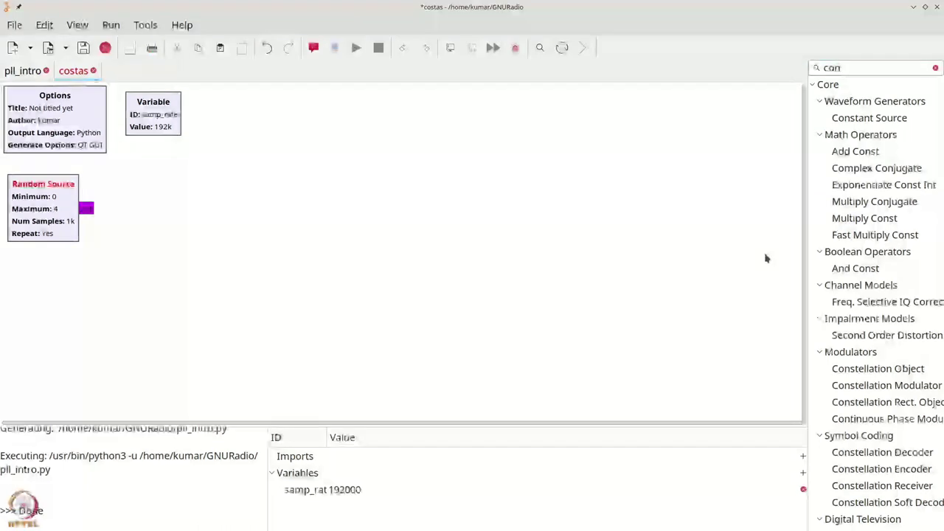
type("e")
left_click_drag(897, 119, 210, 205)
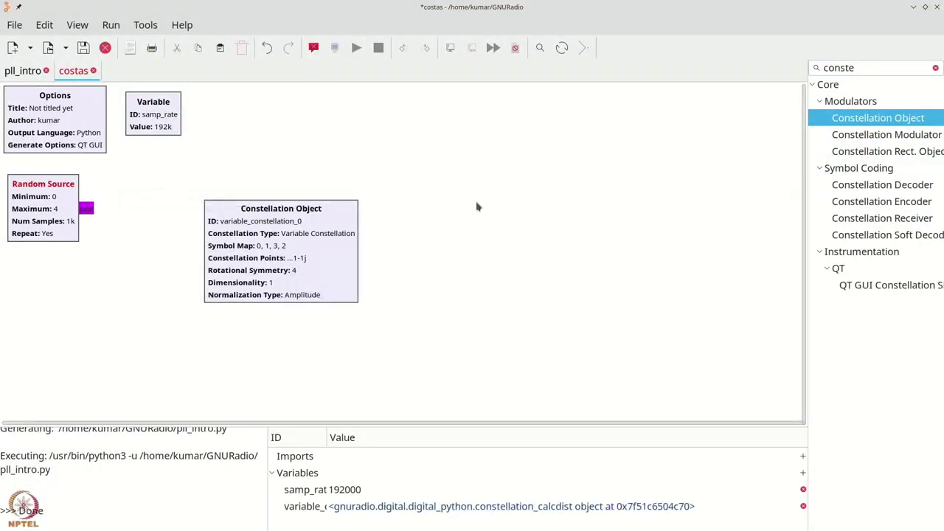
left_click_drag(292, 252, 142, 315)
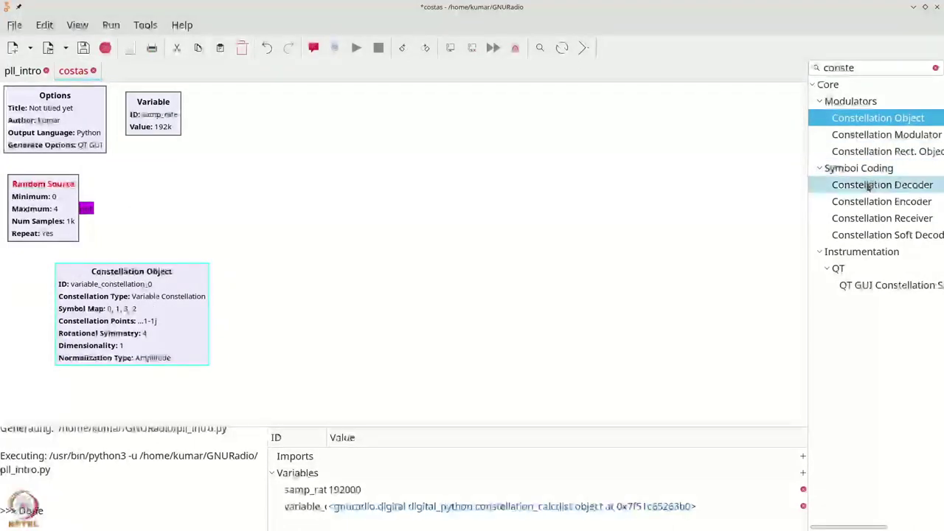
Step: Add a Constellation Encoder beside the Random Source, connect the source's output to its input, and align the two blocks
left_click_drag(869, 198, 158, 219)
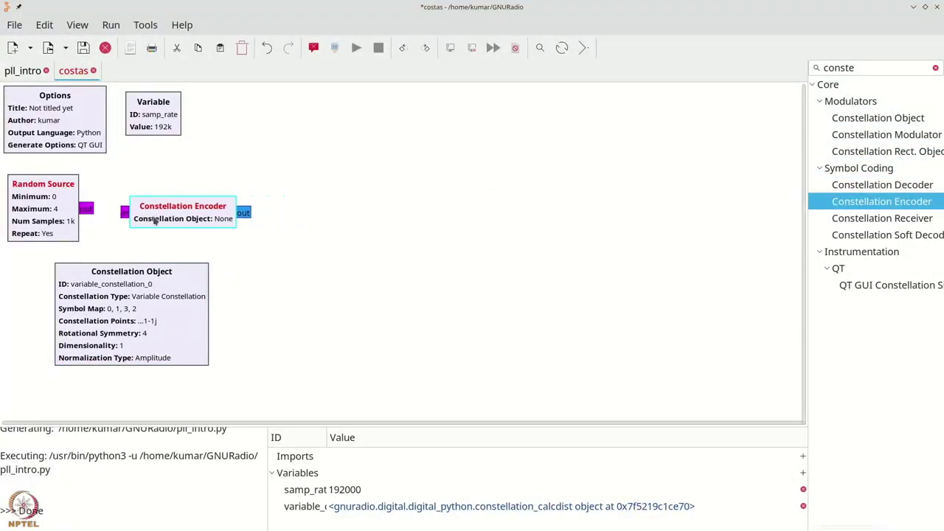
left_click(87, 209)
left_click(121, 213)
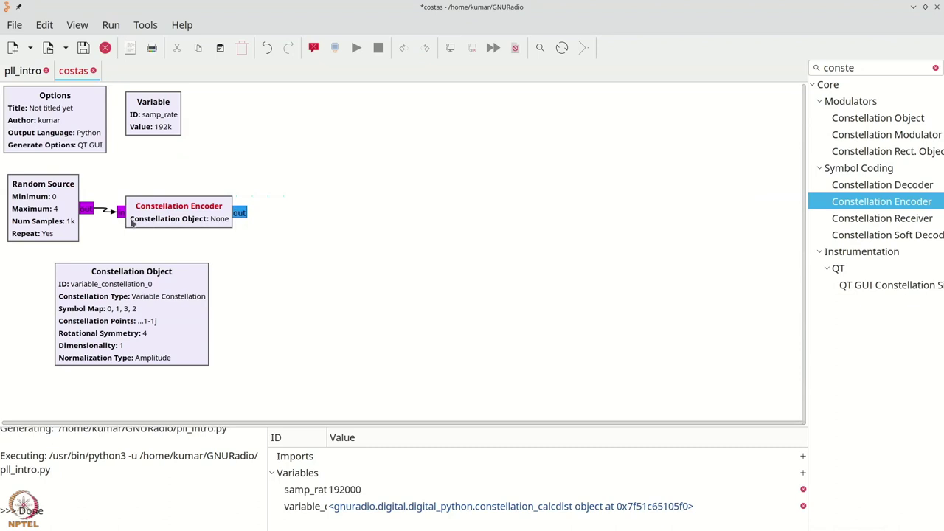
left_click_drag(184, 217, 183, 212)
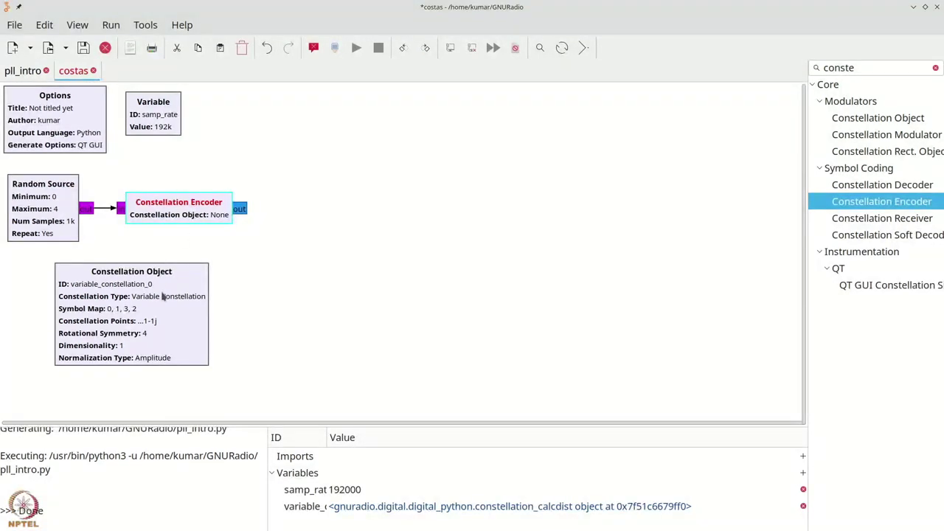
Step: Set the Constellation Encoder's constellation object to myconst
double_click(188, 213)
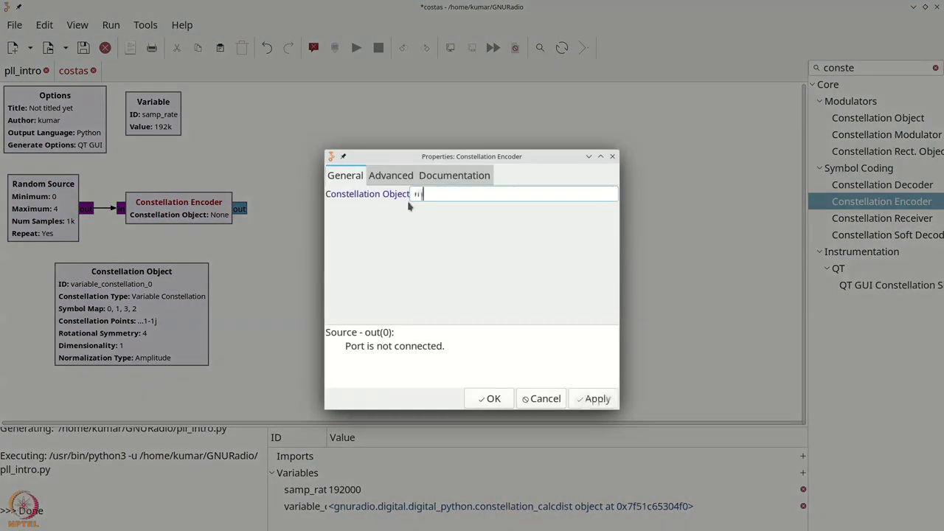
type("mycio")
key("BackSpace")
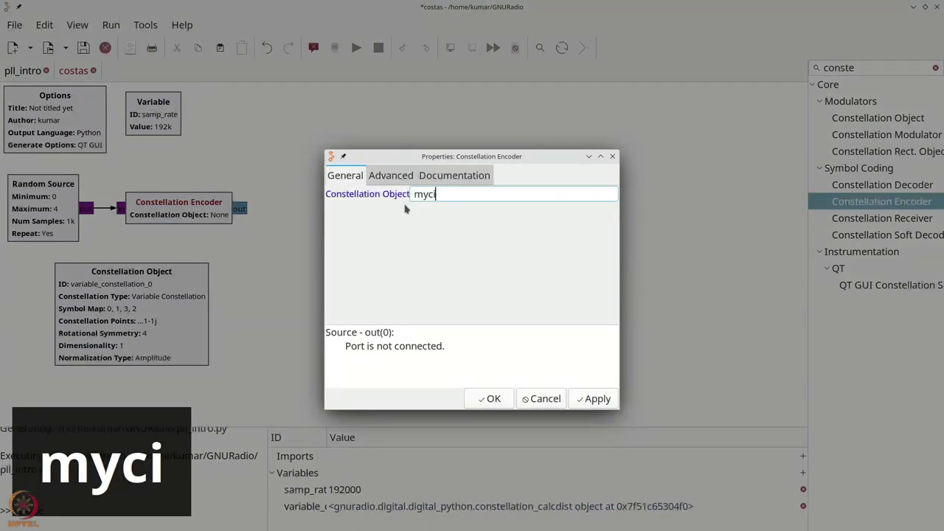
key("BackSpace")
type("o")
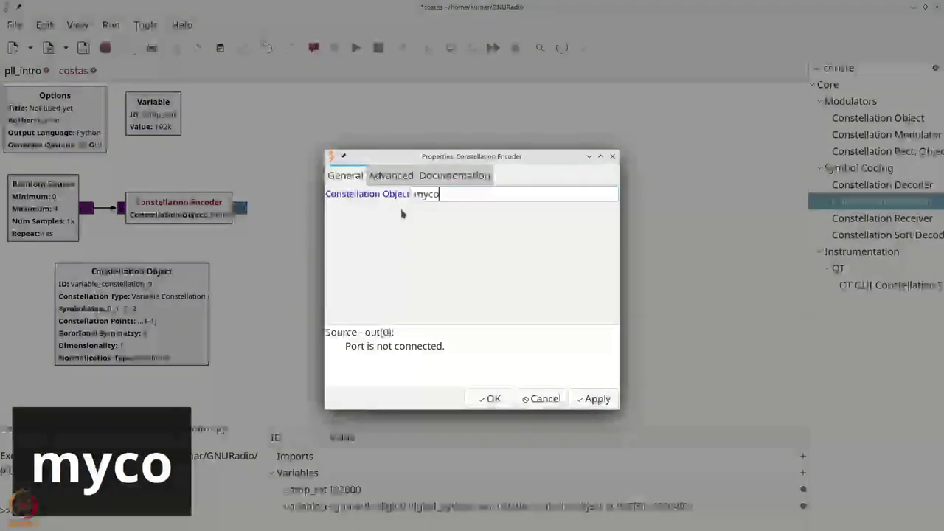
type("nst")
left_click(490, 399)
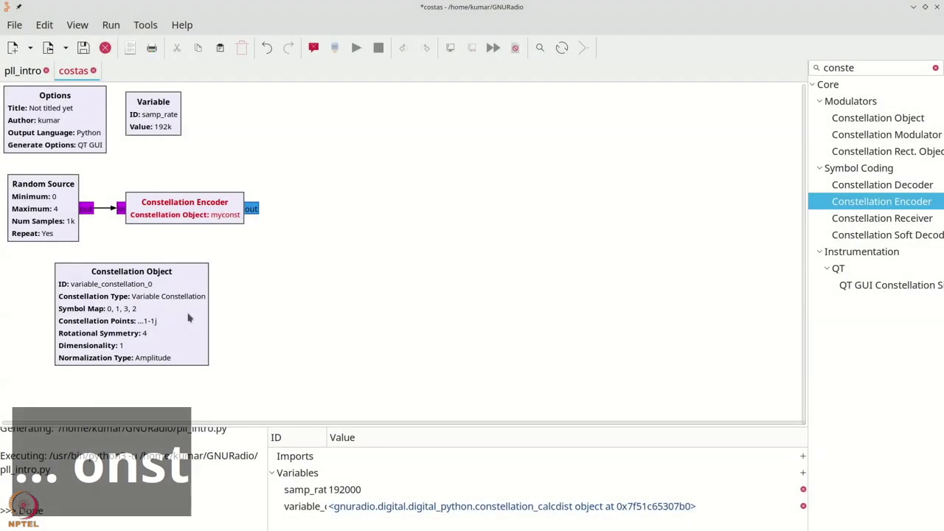
Step: Change the Constellation Object block's ID to myconst
double_click(190, 316)
double_click(428, 194)
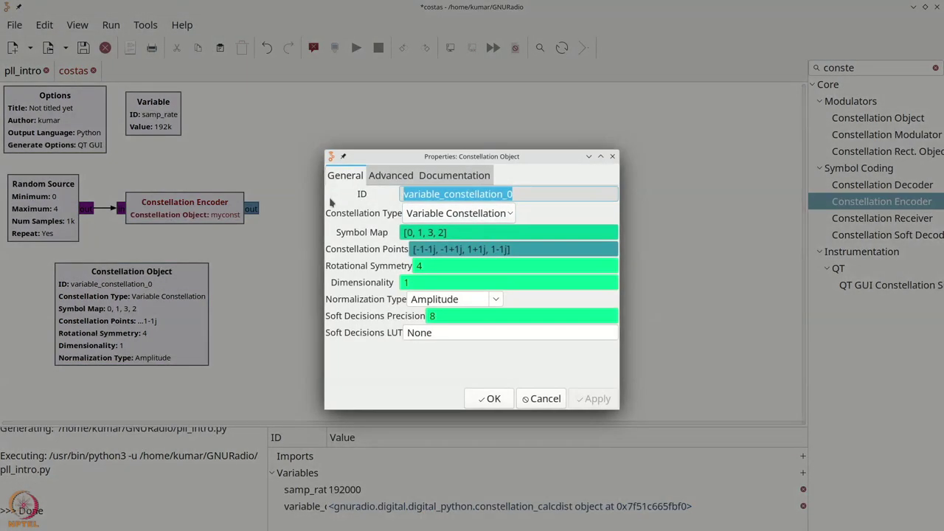
type("myconst")
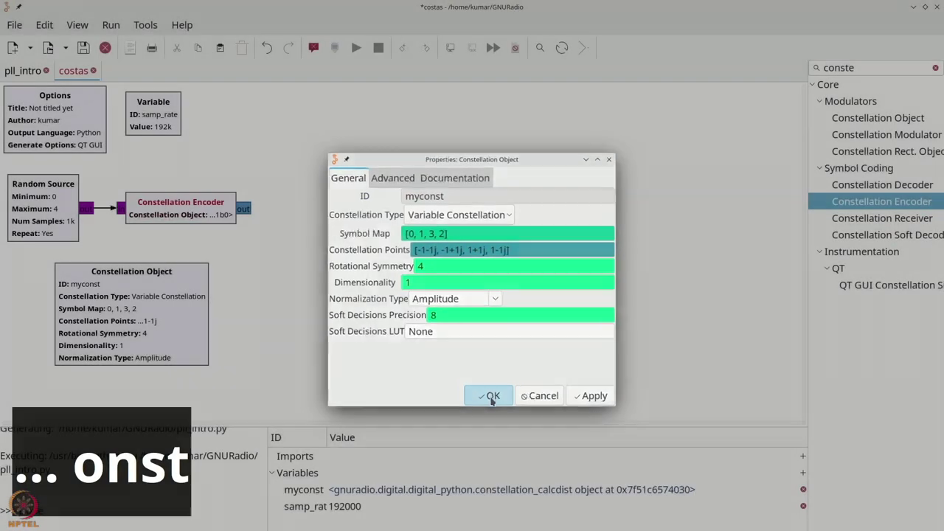
left_click(491, 398)
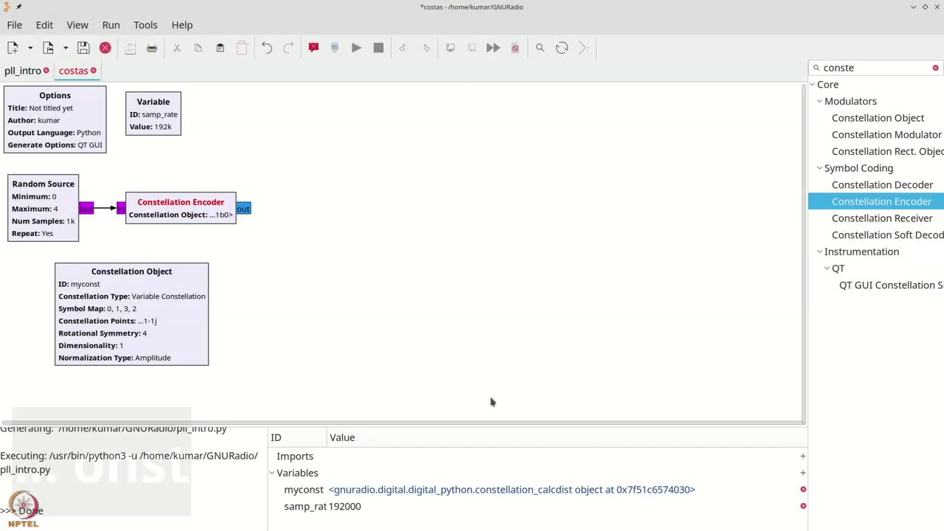
Step: Nudge the Constellation Encoder closer to the source and add an Interpolating FIR Filter connected to the encoder's output
left_click_drag(194, 217, 190, 217)
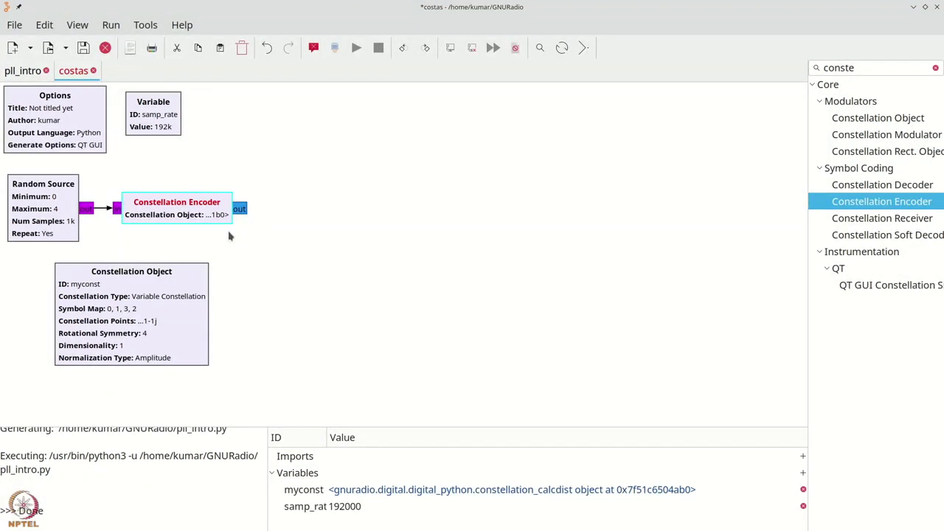
key("ctrl+f")
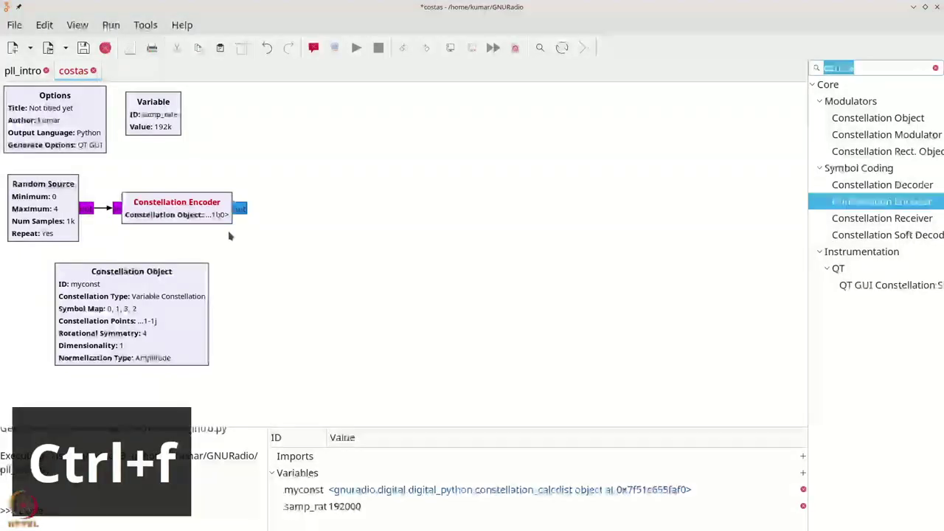
type("inter")
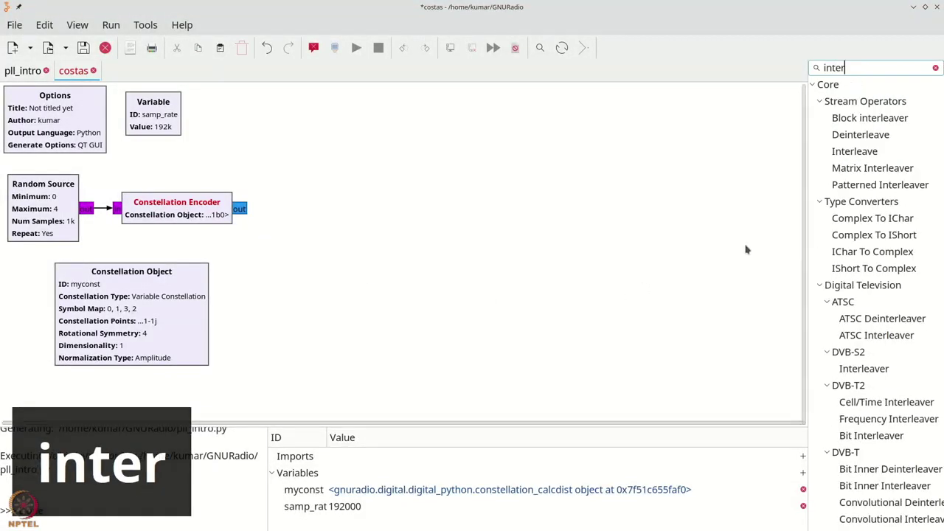
type("po")
left_click_drag(874, 118, 241, 210)
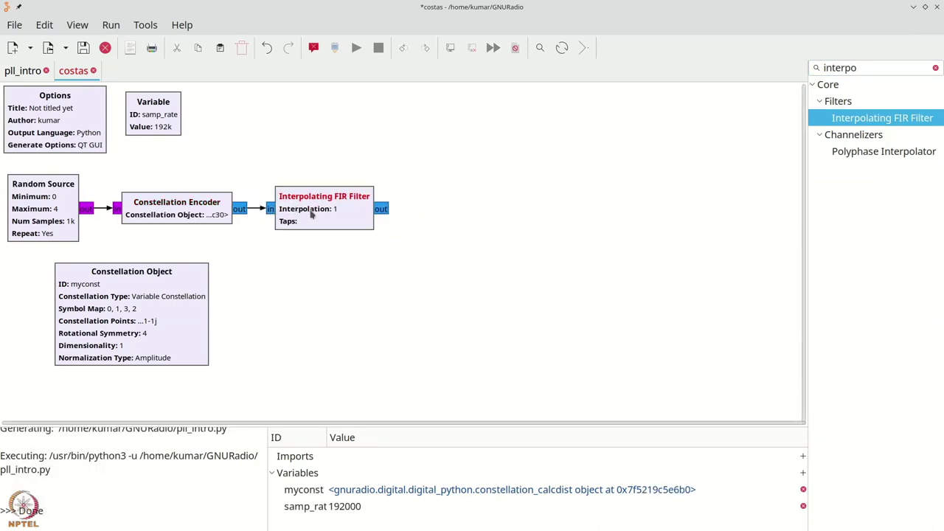
Step: Add an RRC Filter Taps block above the Interpolating FIR Filter, moving the filter down to make room
key("ctrl+f")
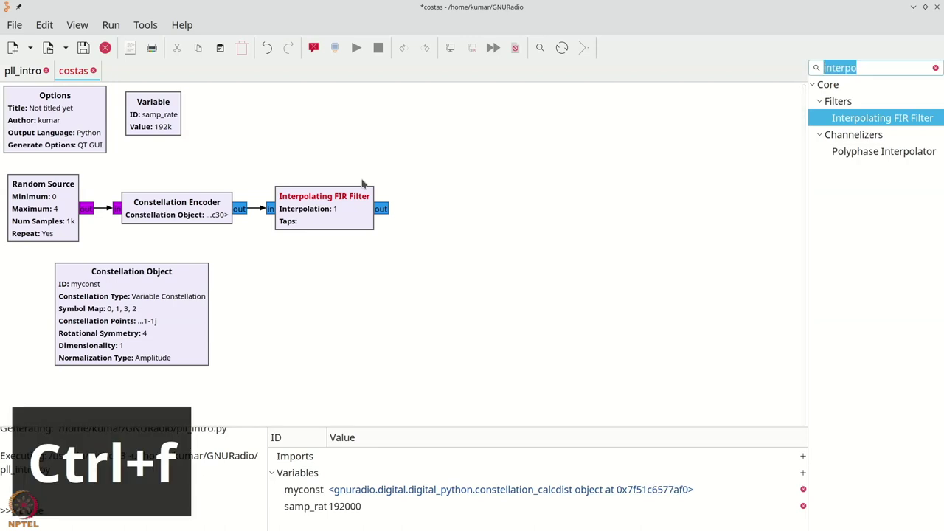
type("rrc")
left_click_drag(860, 135, 331, 112)
left_click_drag(321, 211, 321, 223)
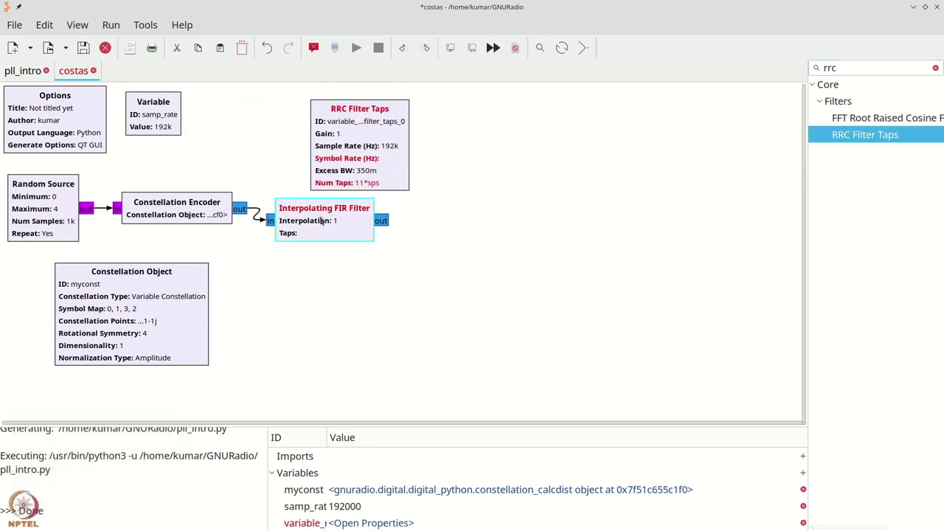
left_click_drag(341, 171, 325, 154)
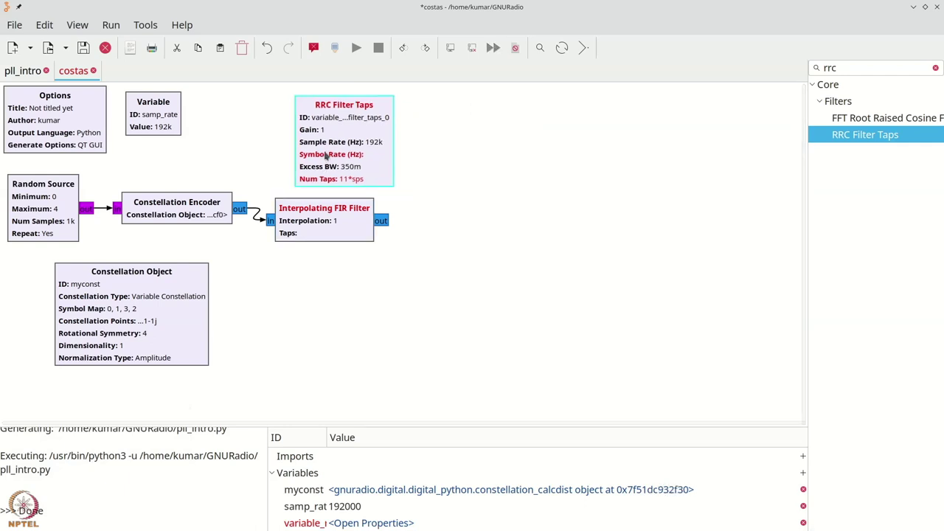
Step: Configure the RRC Filter Taps block with ID rrc_taps, gain 4.9 and symbol rate 8000 Hz
double_click(325, 155)
type("r")
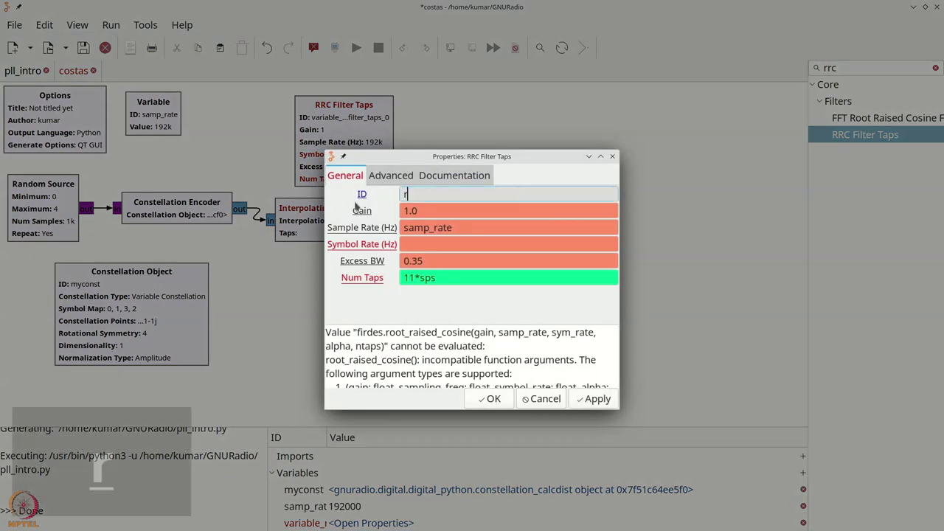
type("rc_taps")
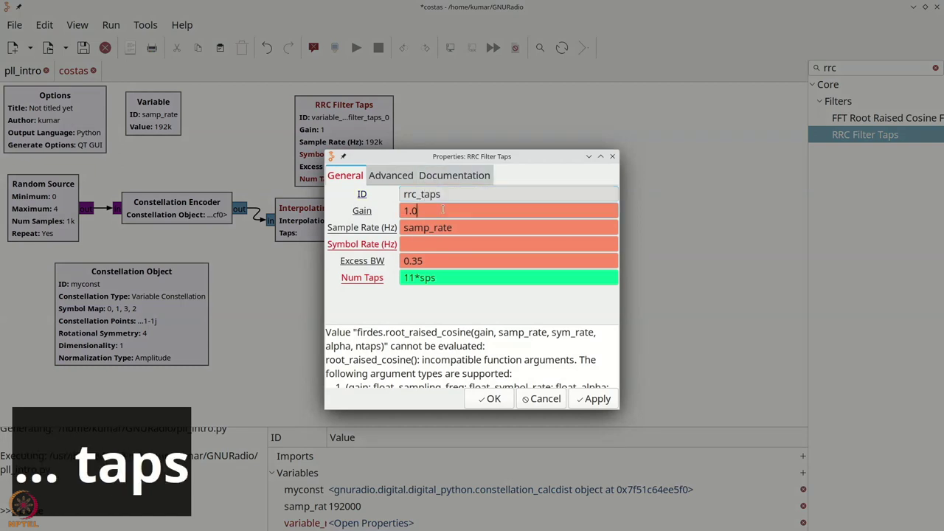
type("4.9")
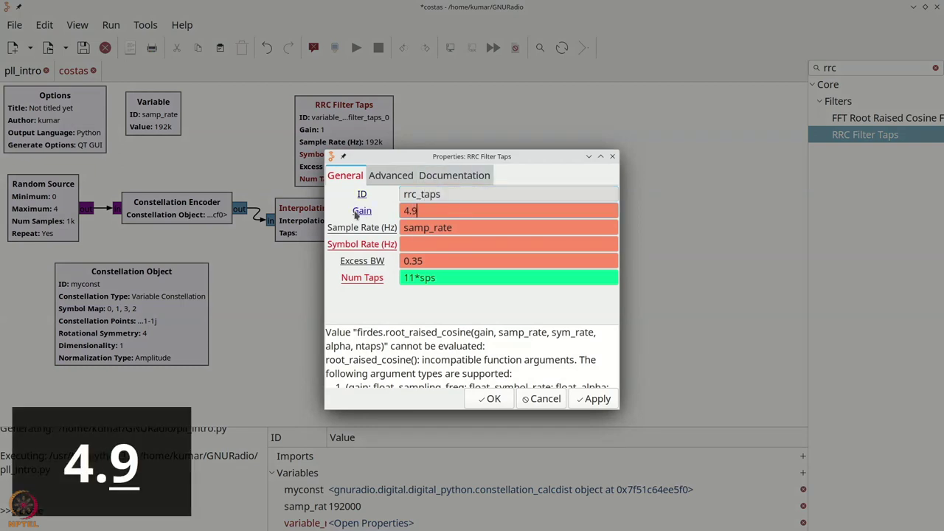
left_click(454, 247)
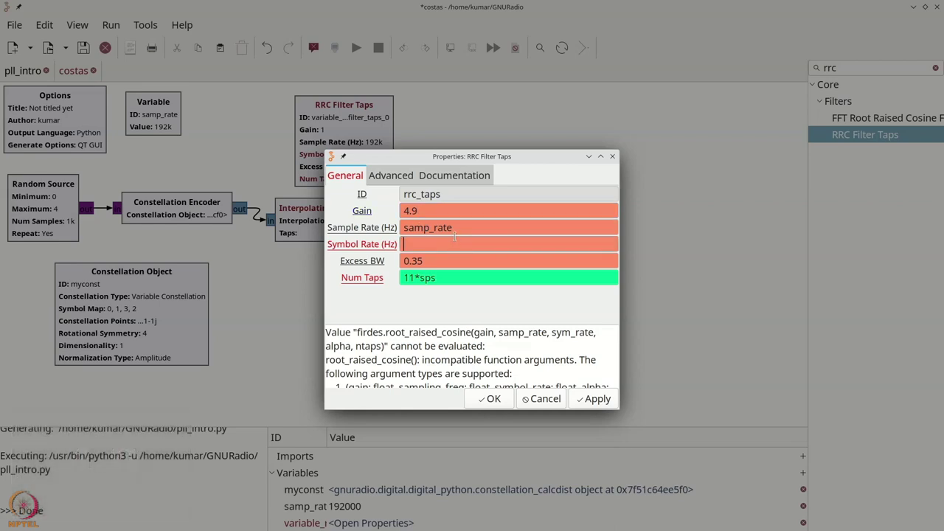
type("8000")
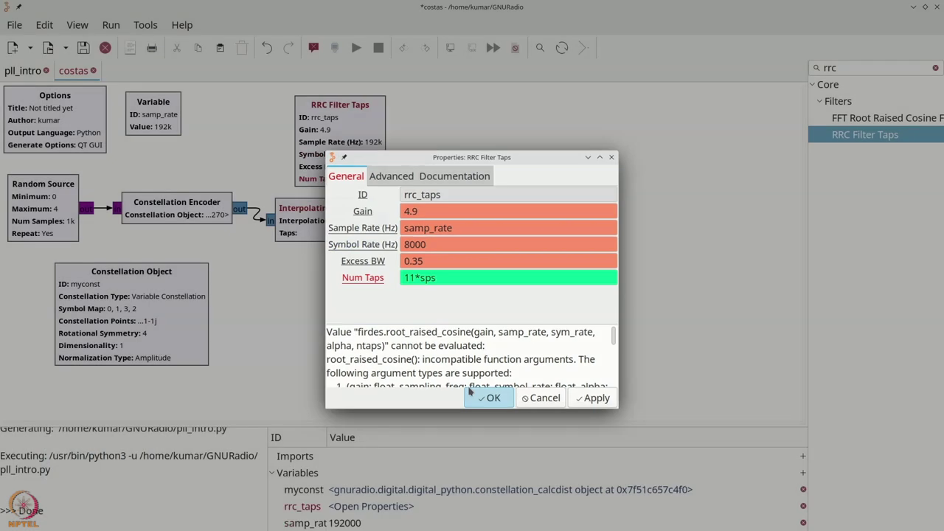
left_click(491, 399)
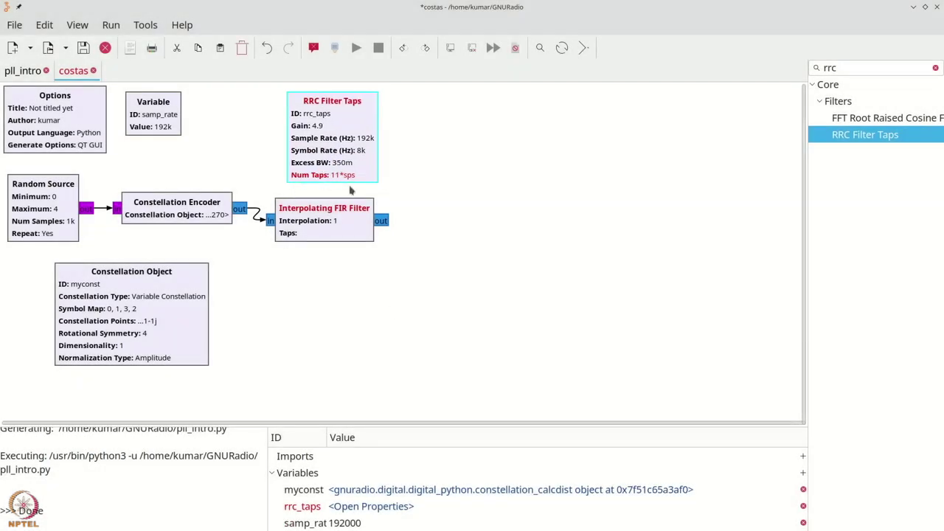
Step: Find the Variable block in the library and place a new one beside the samp_rate variable
key("ctrl+f")
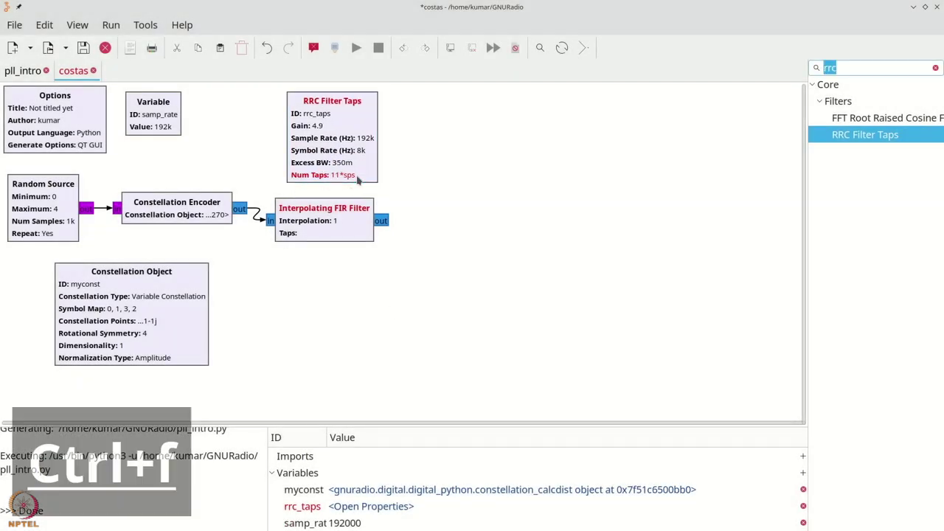
type("var")
left_click_drag(828, 184, 219, 116)
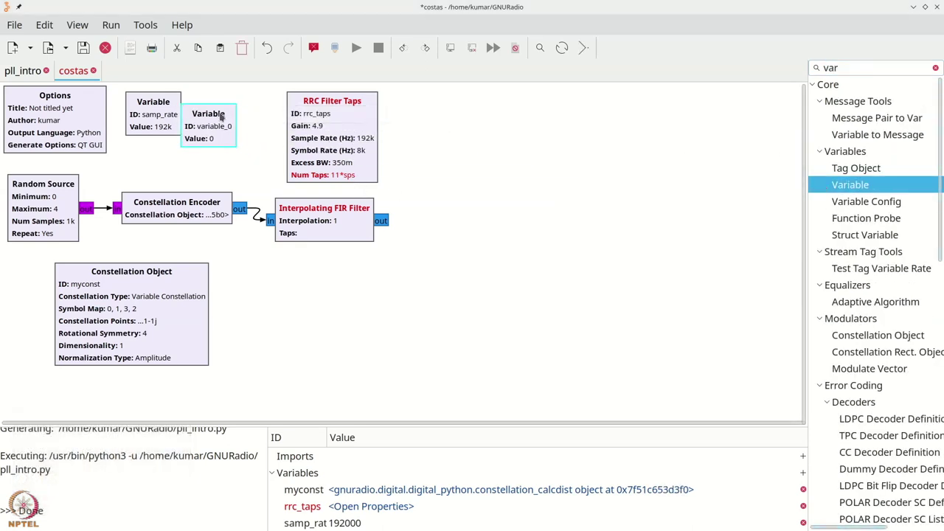
Step: Give the new variable the ID sps and value samp_rate // 8000, and move its block clear of samp_rate
double_click(220, 116)
type("sps")
key("Tab")
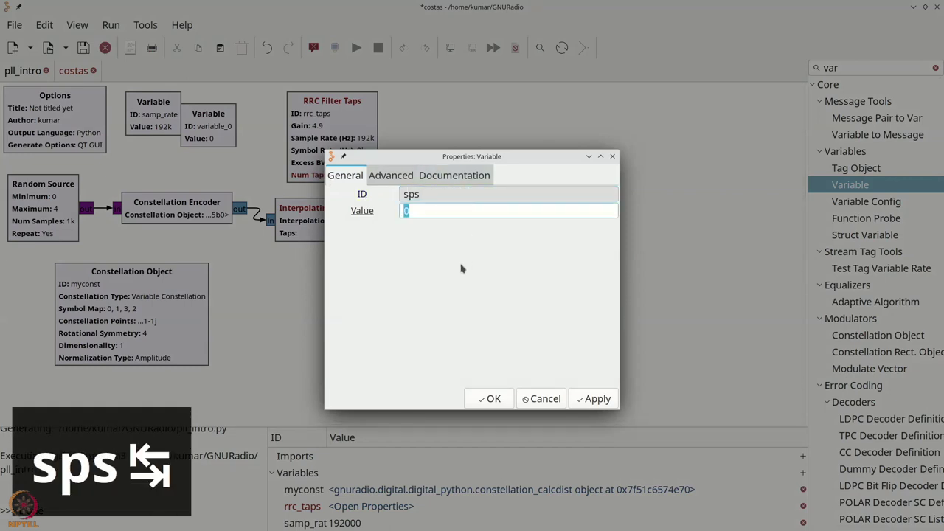
type("samp")
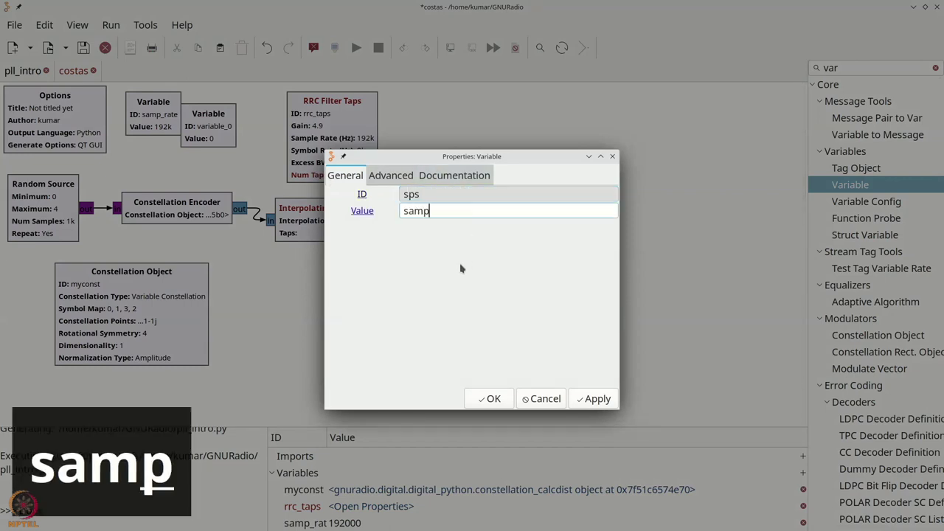
type("_ra")
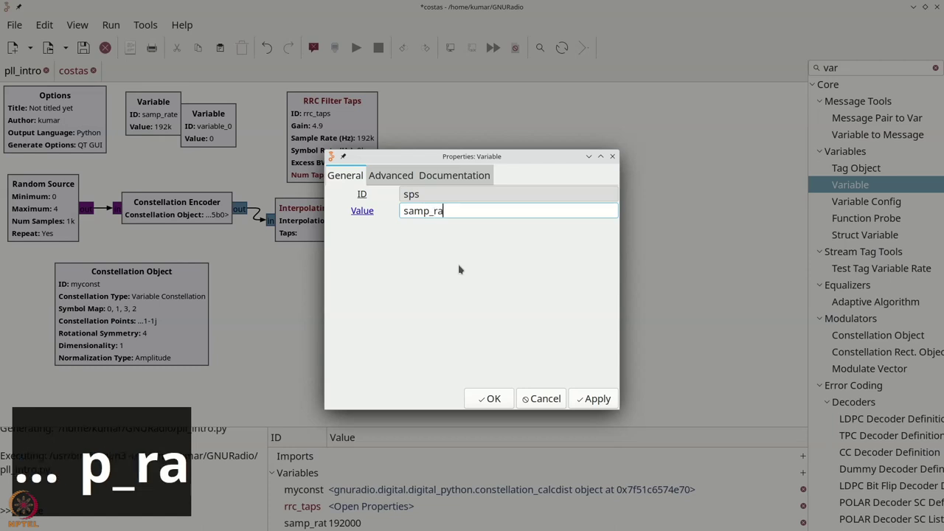
type("twe //")
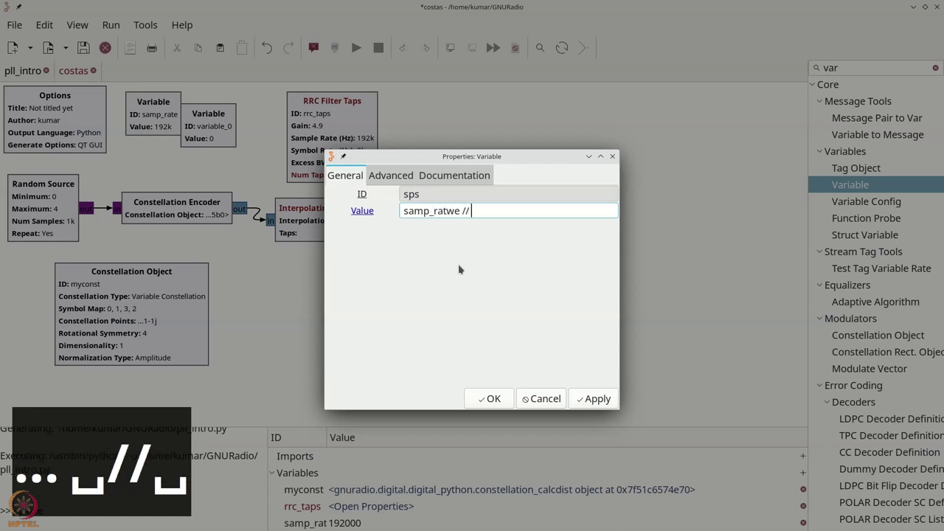
left_click(448, 211)
key("Delete")
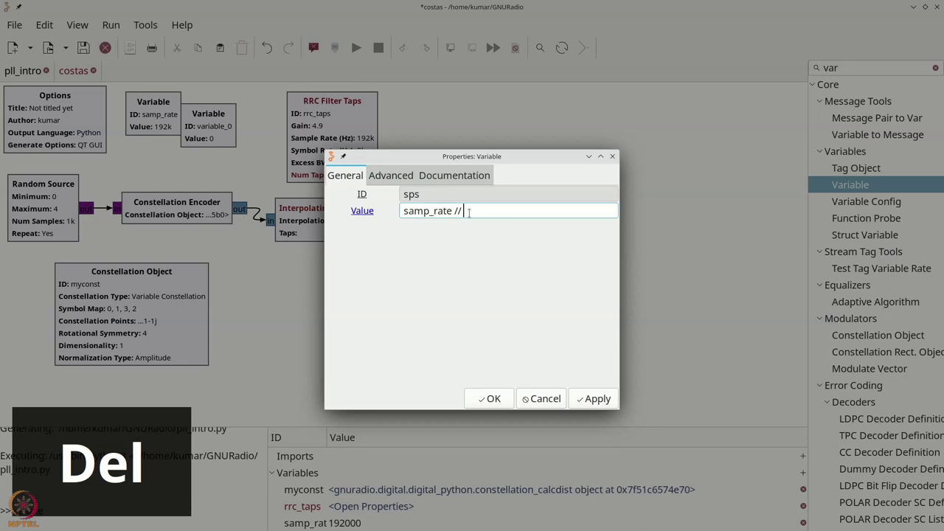
left_click(468, 212)
type("8000")
left_click(489, 398)
left_click_drag(201, 122, 216, 112)
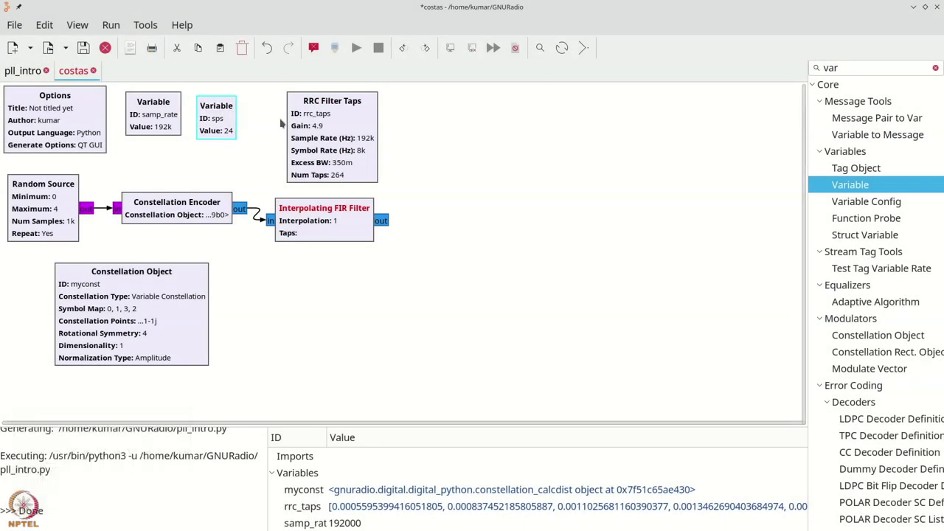
Step: Shift the RRC Filter Taps block slightly and set the Interpolating FIR Filter's taps to rrc_taps and interpolation to sps
left_click_drag(332, 137, 324, 133)
double_click(317, 214)
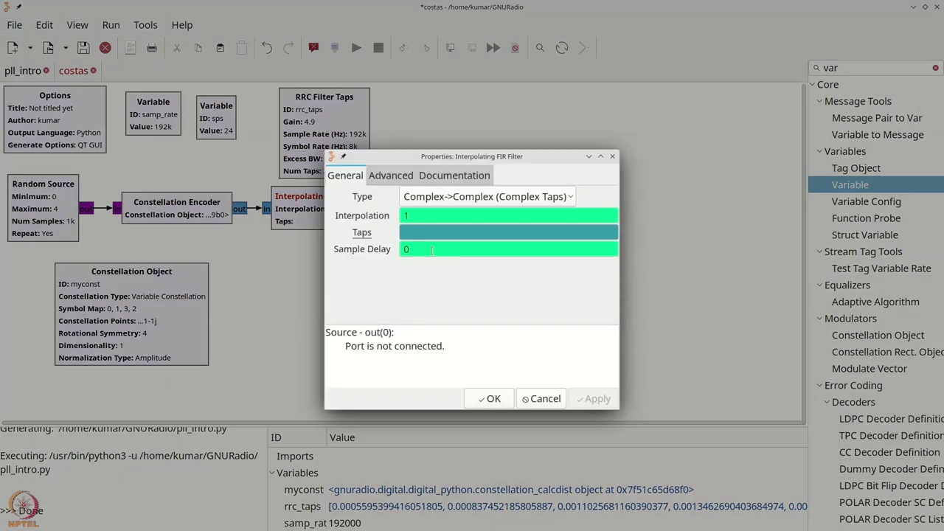
left_click(431, 233)
type("rrc_taps")
key("shift+Tab")
type("sp")
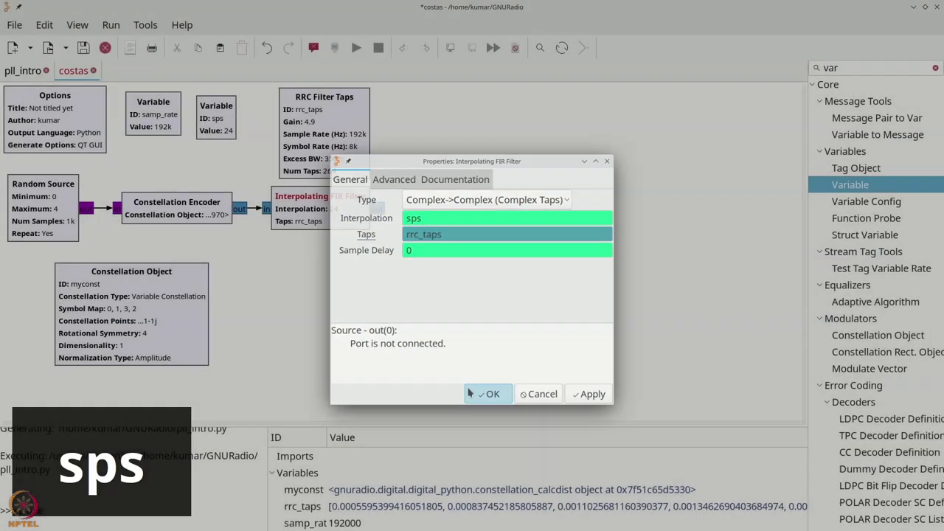
left_click(489, 399)
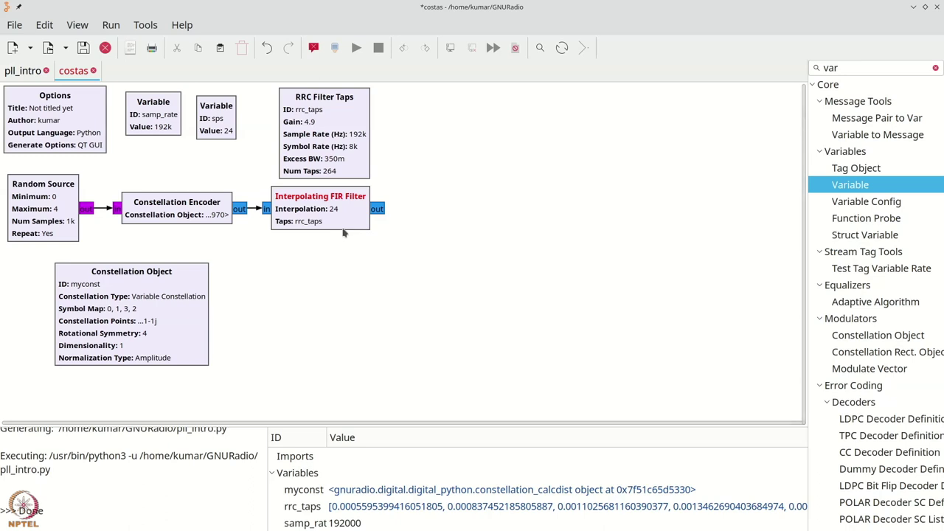
Step: Add another Variable block beside the RRC Filter Taps block, with ID fc and value 40000
key("ctrl+f")
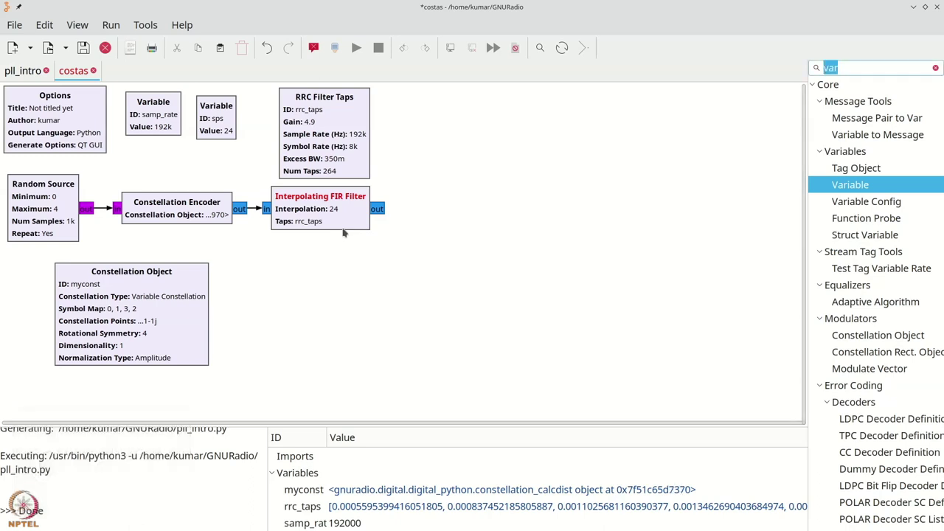
type("vari")
left_click_drag(849, 134, 401, 115)
double_click(402, 116)
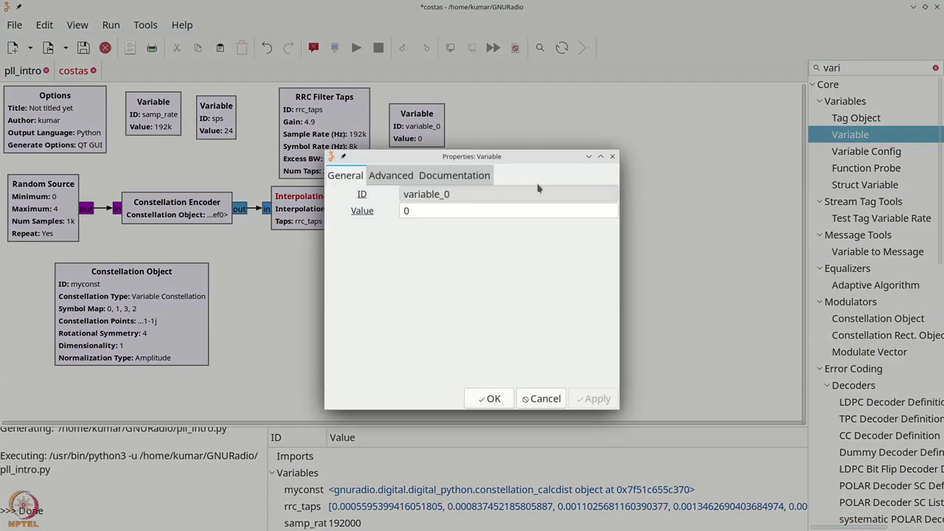
type("fv")
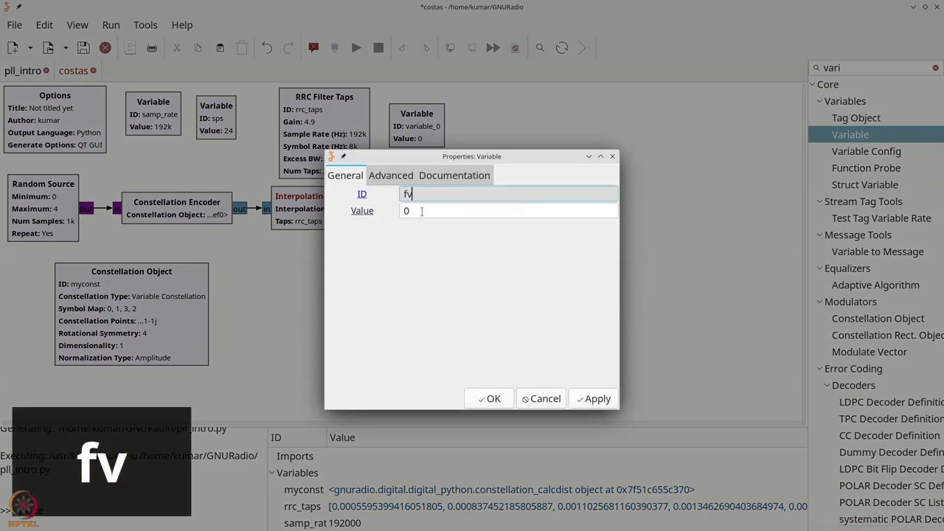
left_click(427, 214)
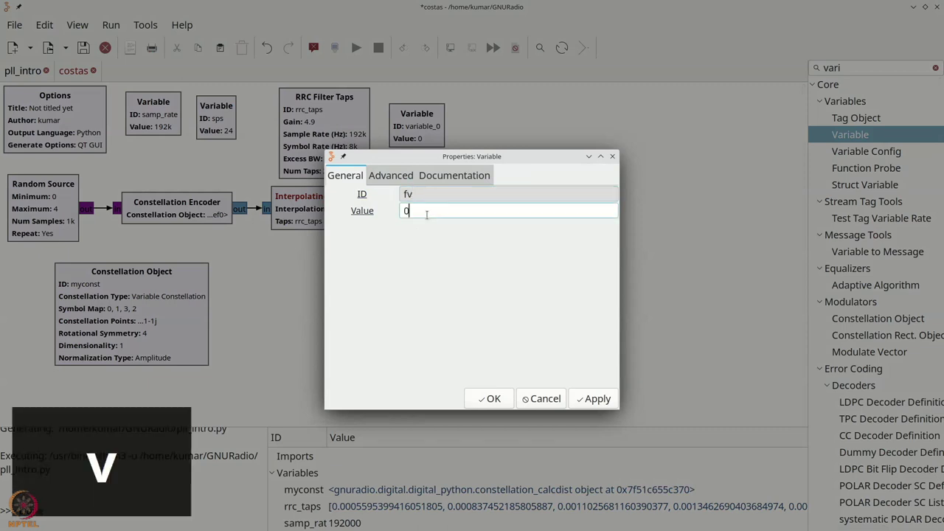
key("BackSpace")
type("c")
left_click(402, 212)
type("40000")
left_click(491, 399)
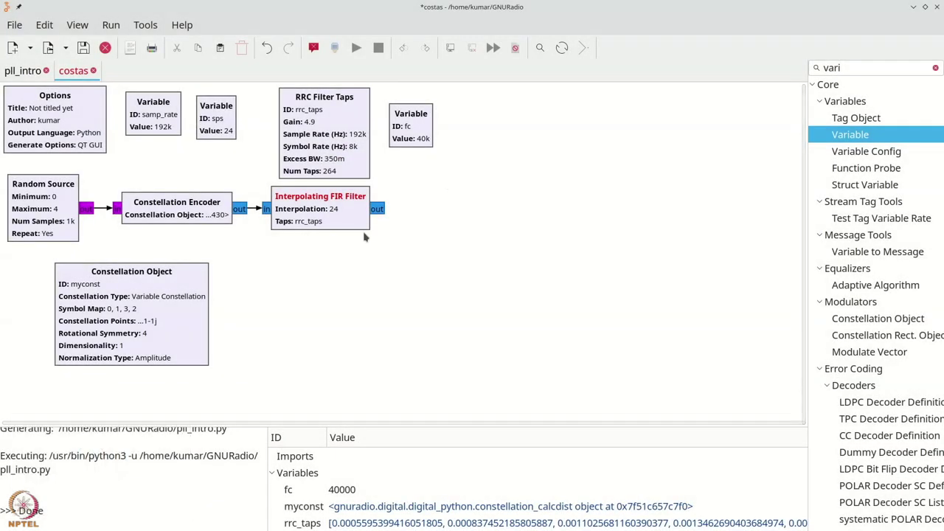
Step: Add a Signal Source below the Interpolating FIR Filter with frequency fc and amplitude 1.414
key("ctrl+f")
type("sign")
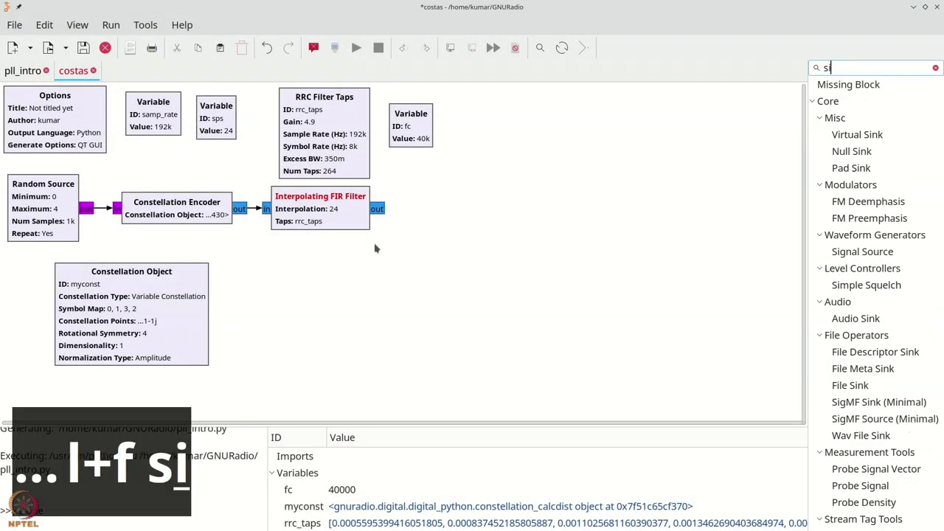
left_click_drag(859, 118, 350, 278)
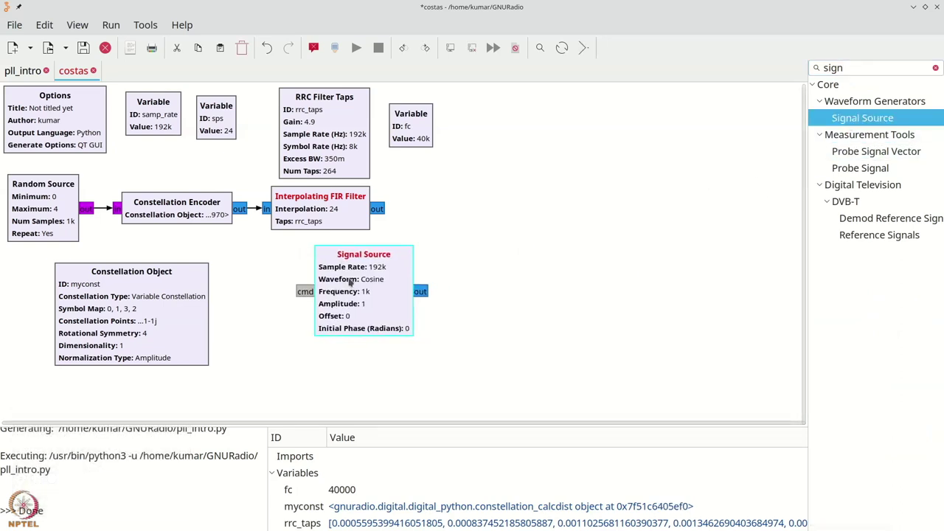
double_click(355, 283)
type("fc")
left_click(414, 266)
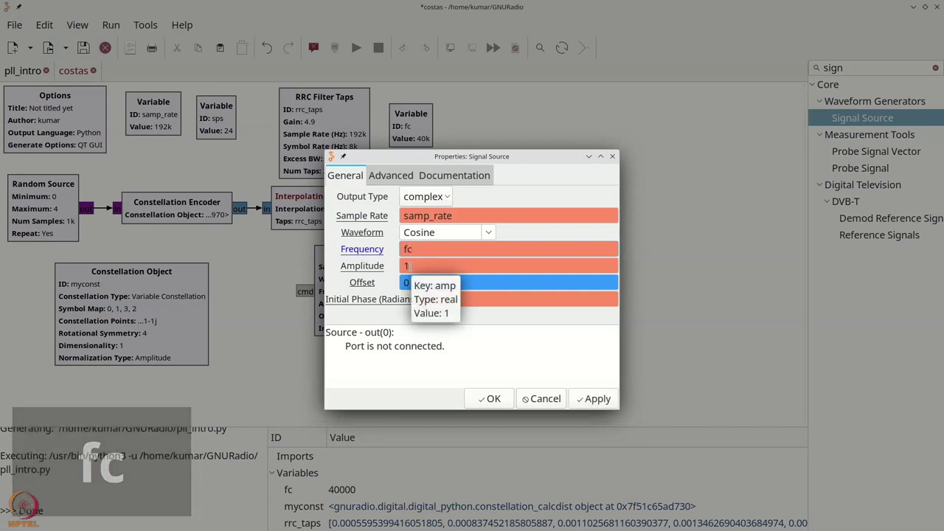
type(".414")
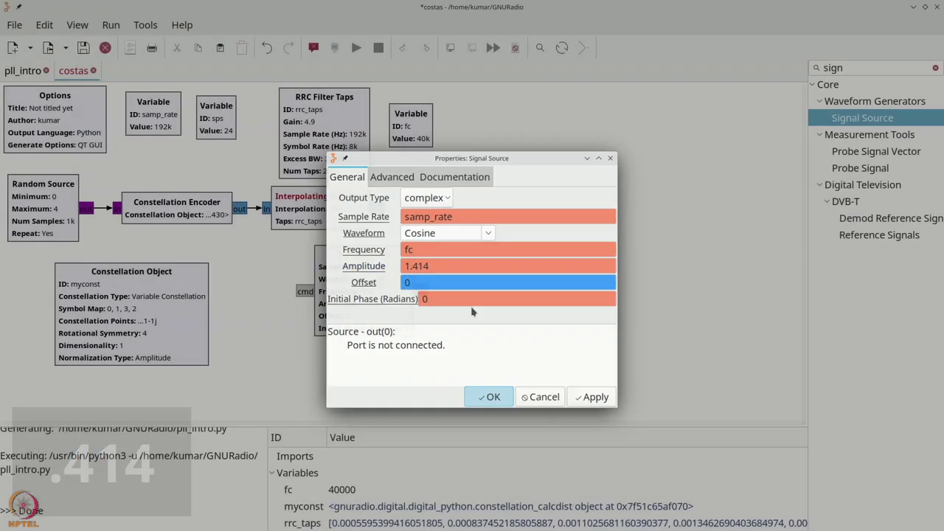
left_click(490, 398)
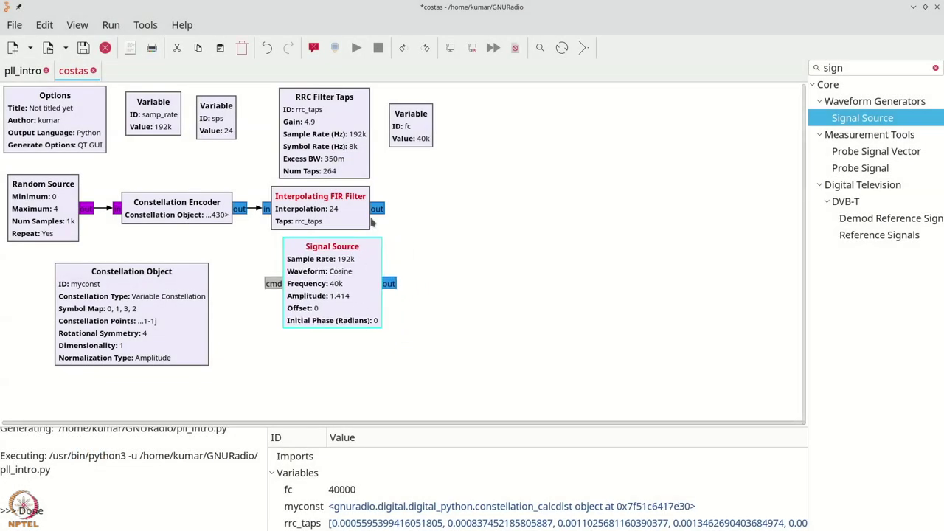
Step: Add a Multiply block and connect the Interpolating FIR Filter and Signal Source outputs to its two inputs
key("ctrl+f")
type("mult")
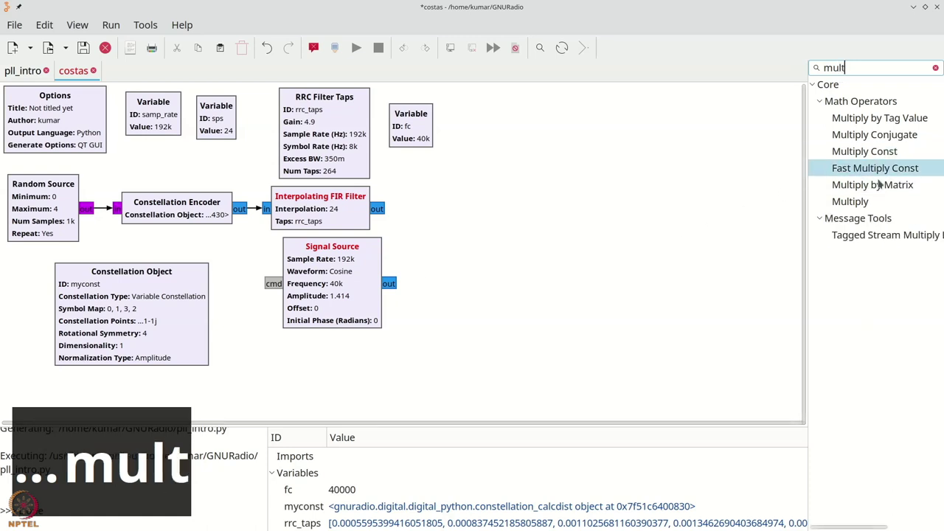
left_click_drag(848, 201, 450, 246)
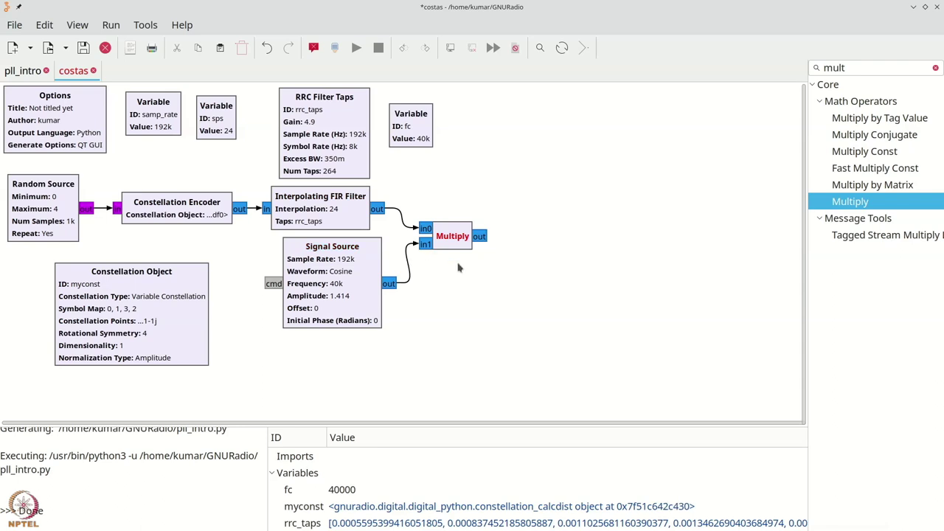
Step: Add a Complex To Real block after the Multiply block and connect the Multiply output to it
key("ctrl+f")
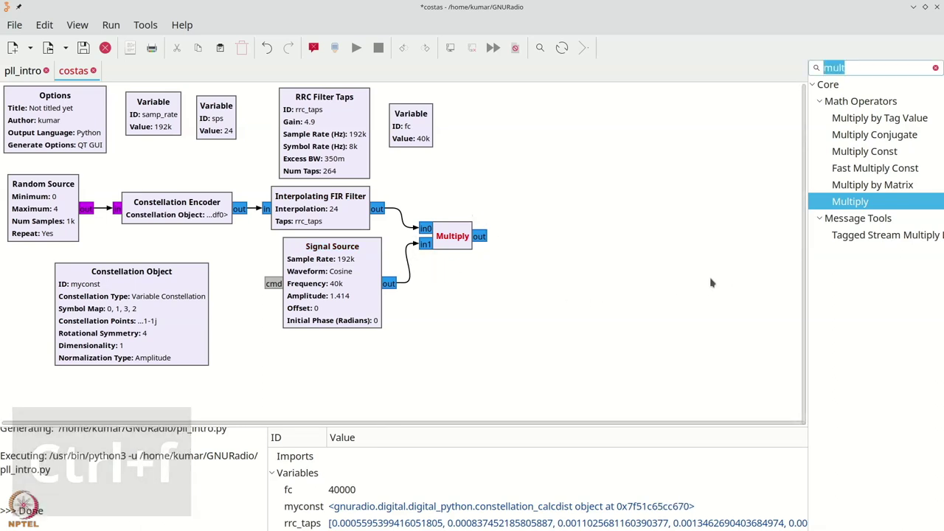
type("compl")
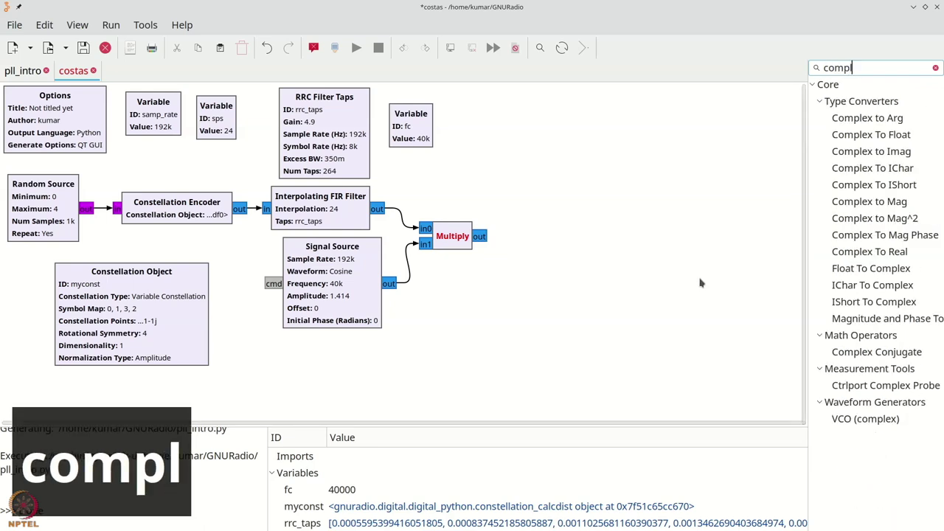
type("e")
left_click_drag(895, 256, 521, 240)
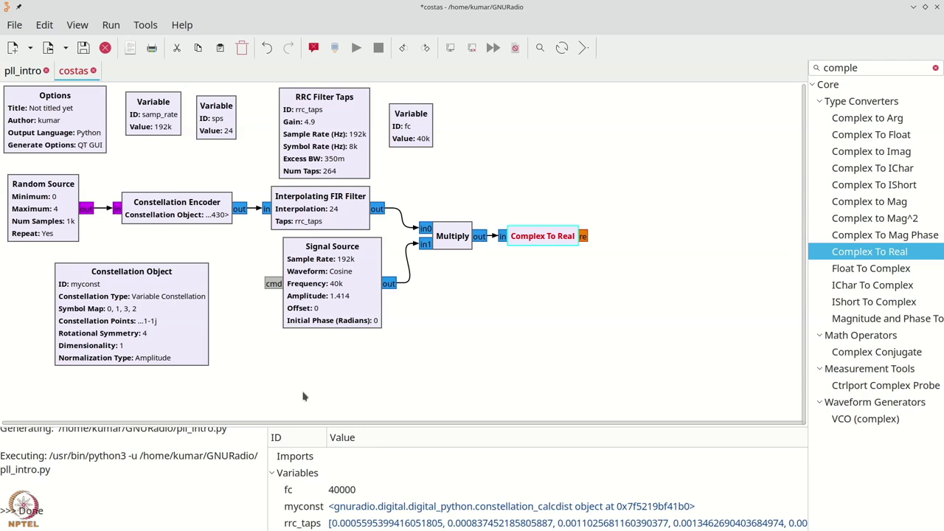
Step: Add a Virtual Sink fed by the Complex To Real output and set its stream ID to upconverted
key("ctrl+f")
type("virt")
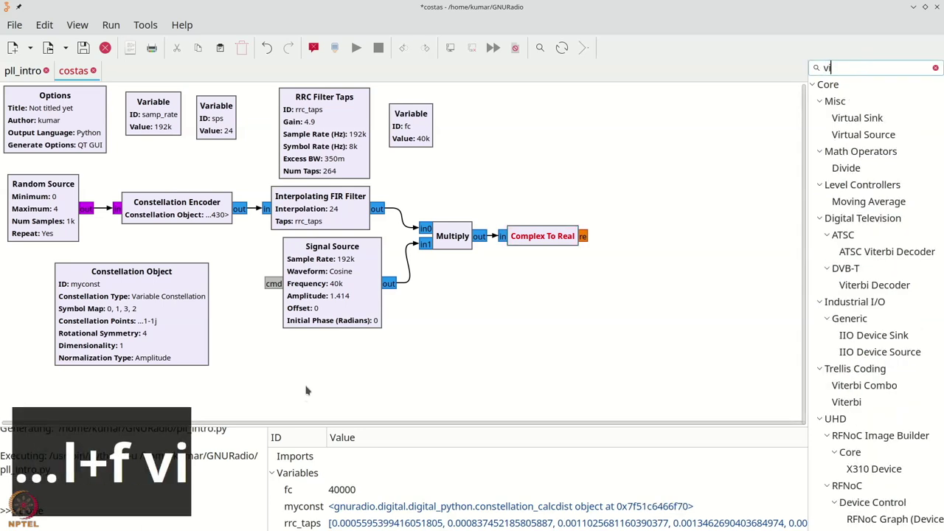
left_click(857, 119)
left_click_drag(857, 118, 625, 240)
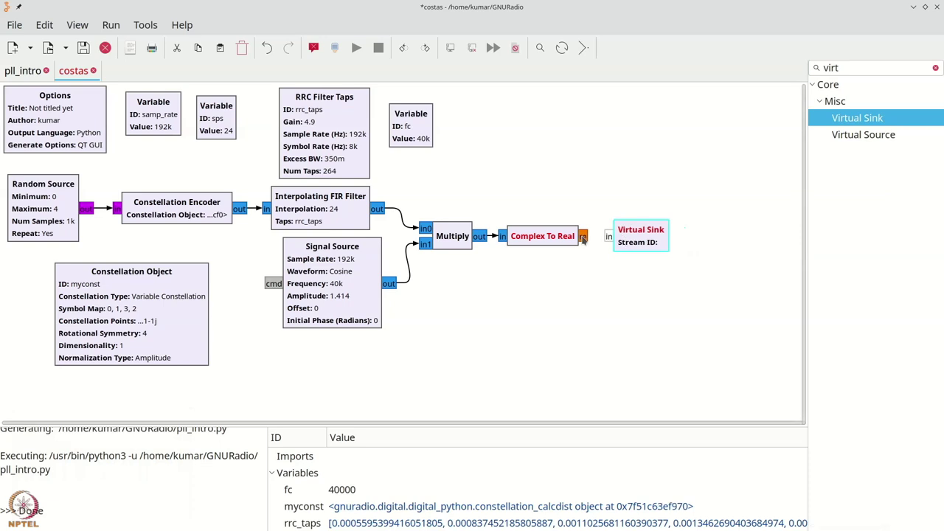
double_click(658, 243)
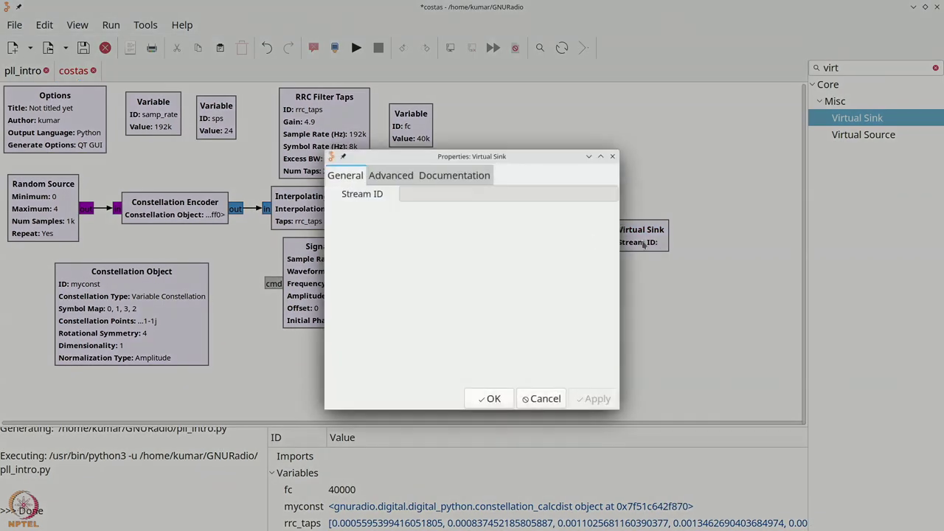
type("upc")
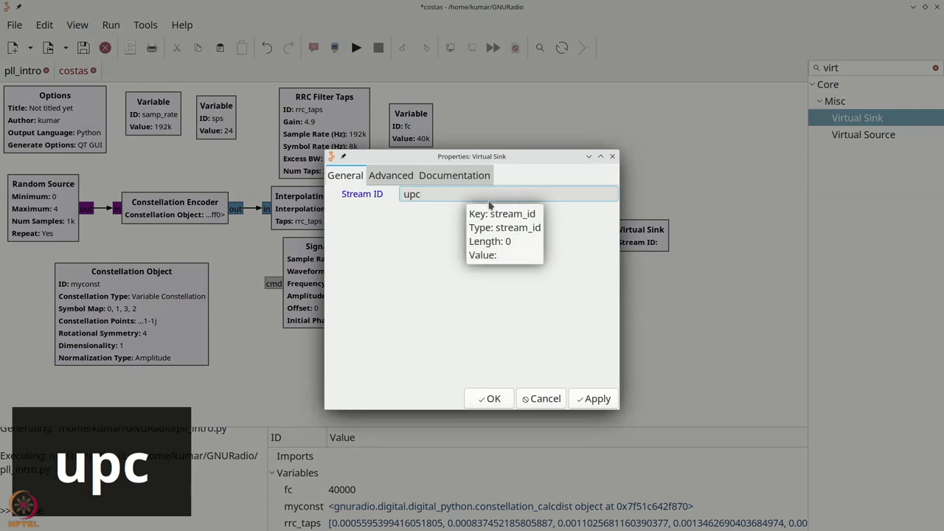
type("onvertedf")
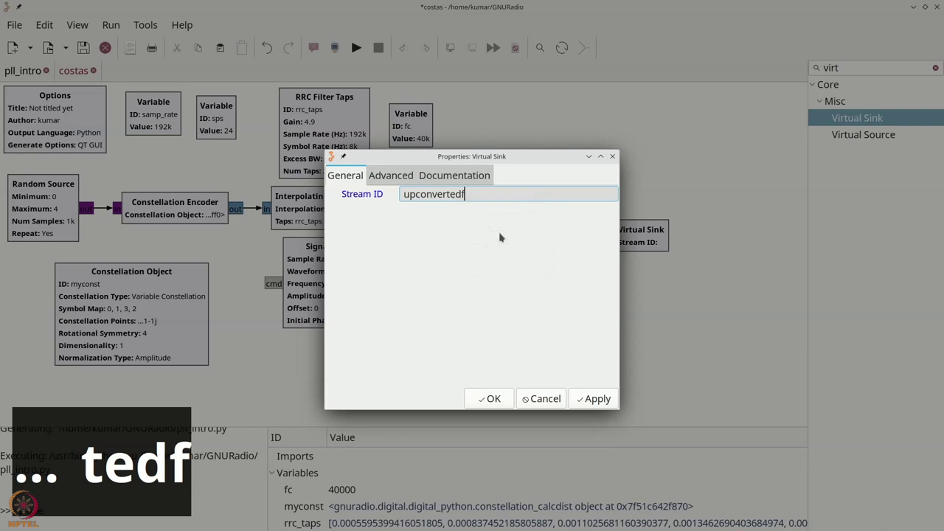
key("BackSpace")
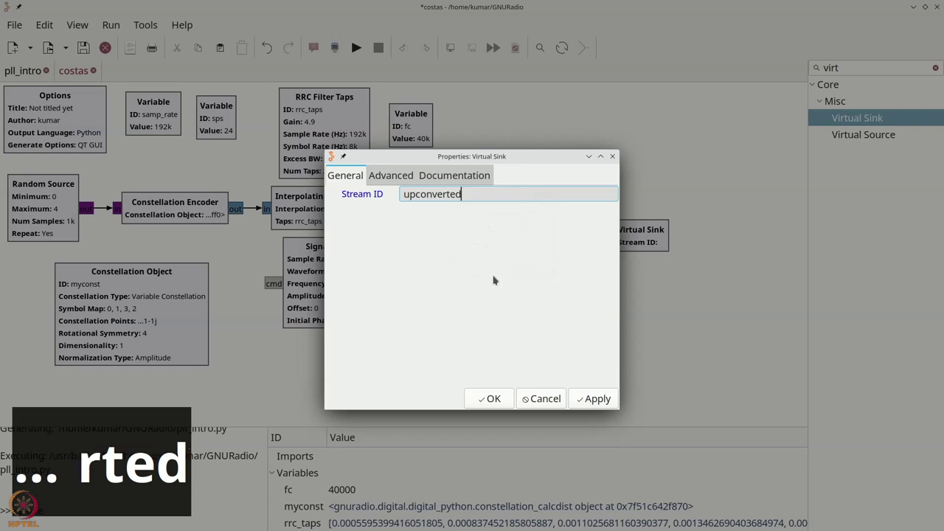
left_click(493, 399)
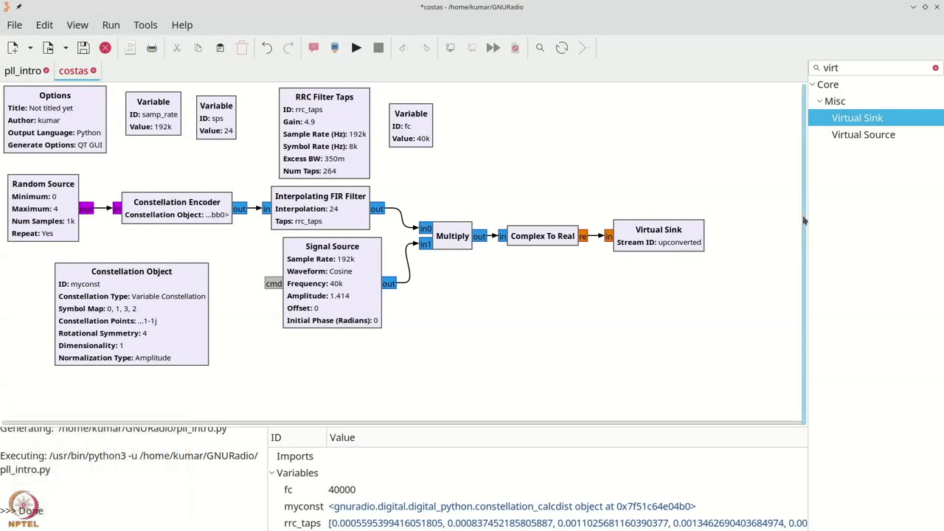
Step: Add a Virtual Source below the Constellation Object and set its stream ID to upconverted
left_click_drag(863, 134, 39, 398)
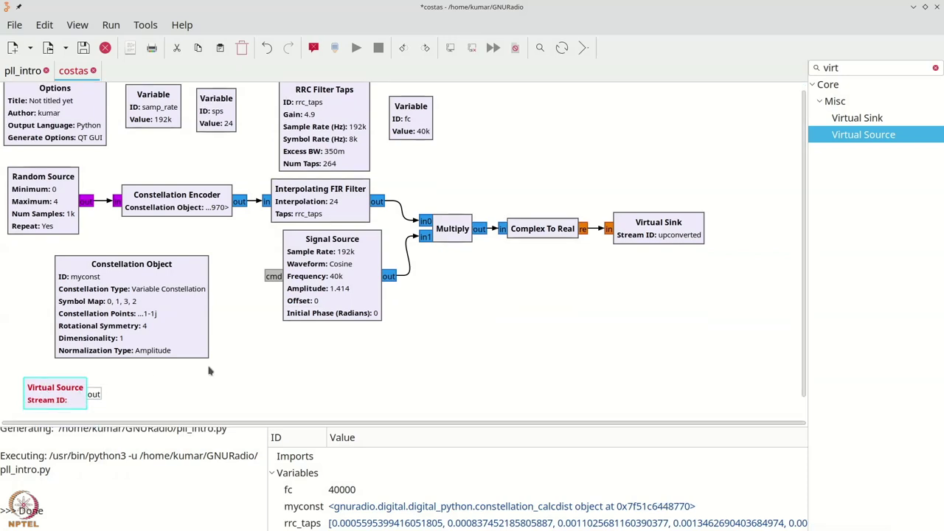
double_click(70, 400)
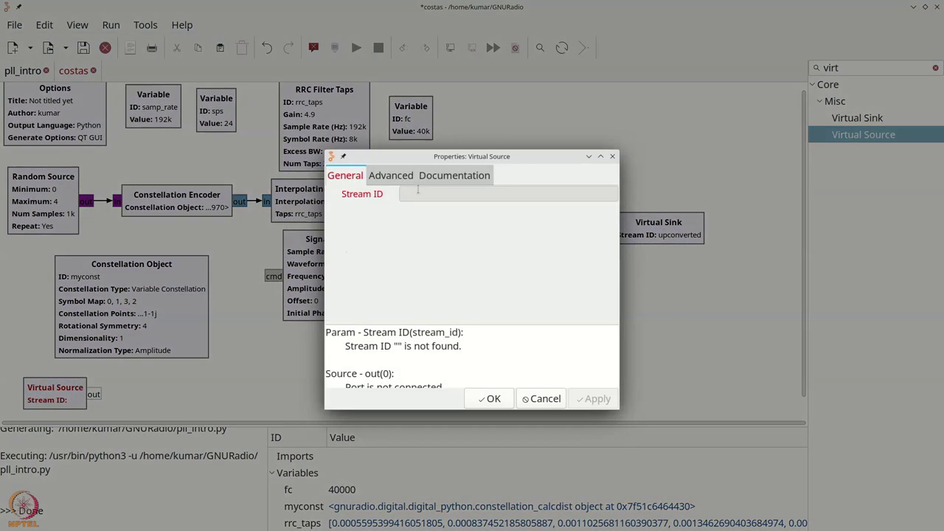
type("up")
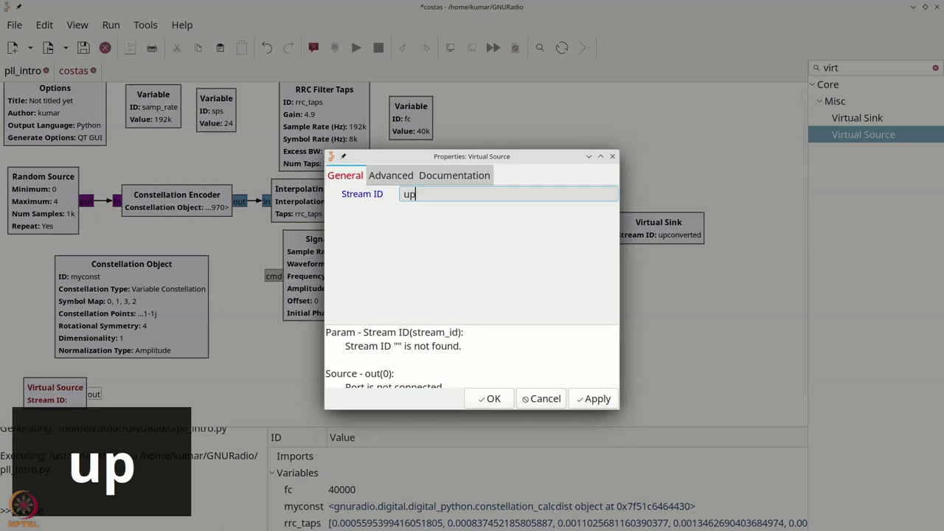
type("convw")
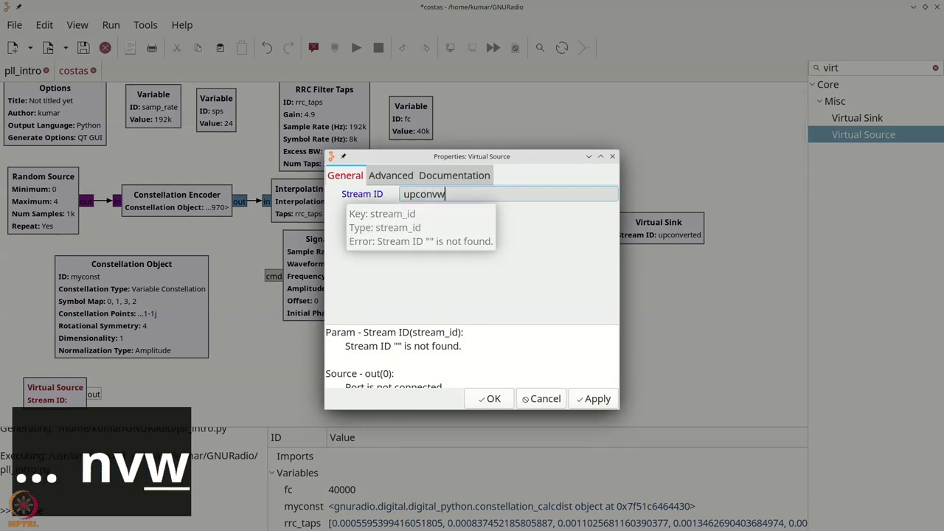
key("BackSpace")
key("BackSpace")
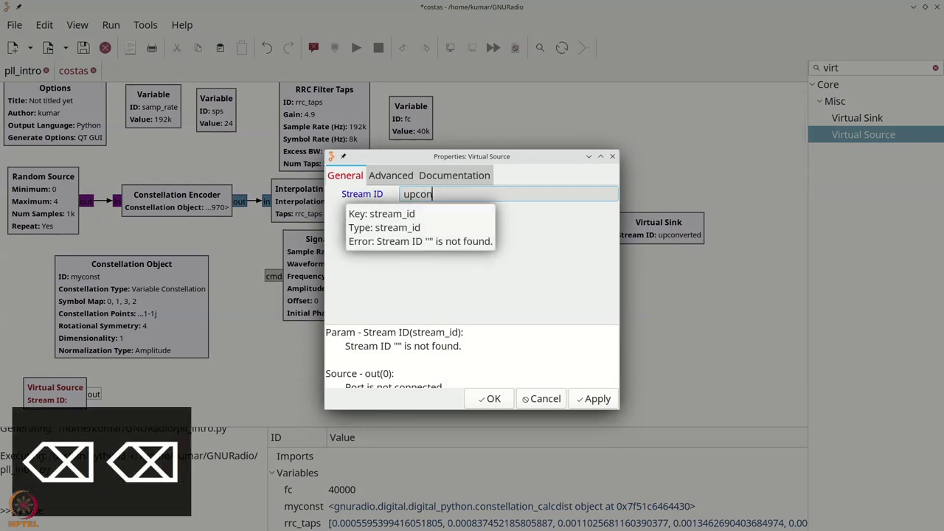
type("verted")
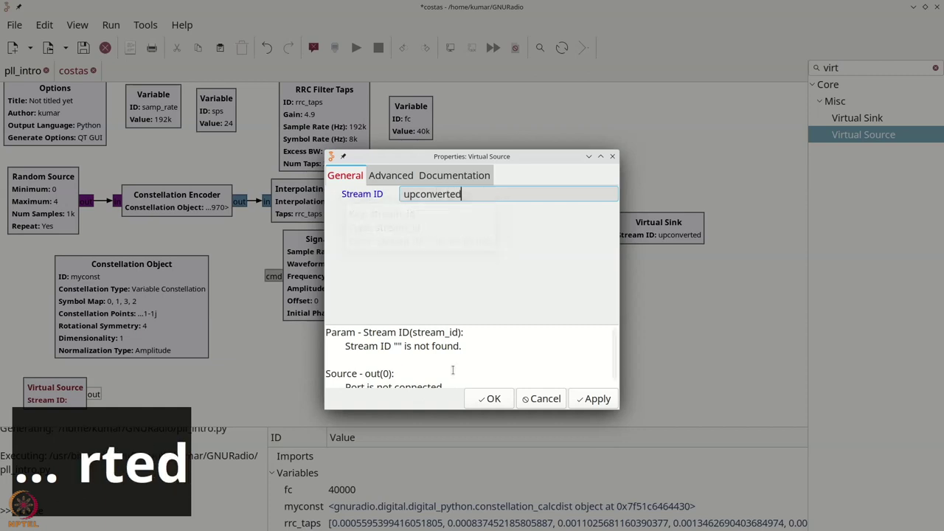
left_click(487, 399)
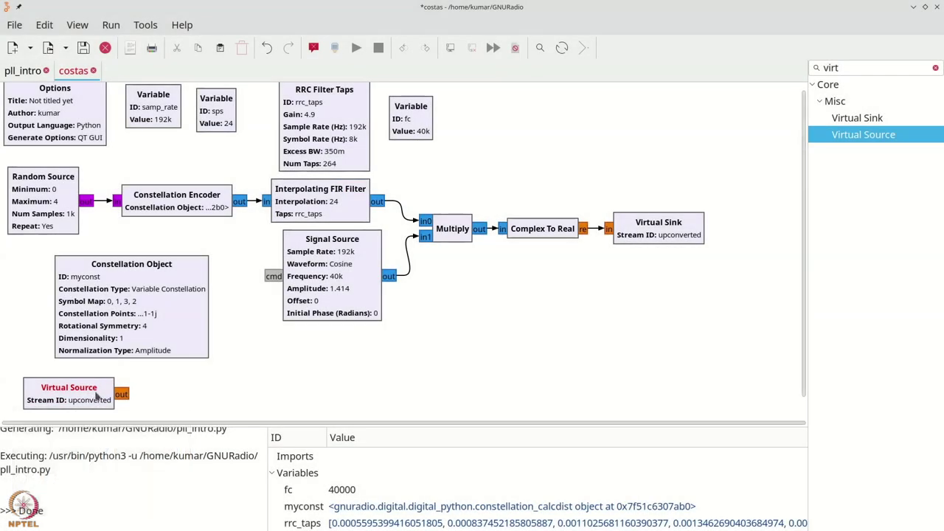
left_click_drag(95, 397, 98, 393)
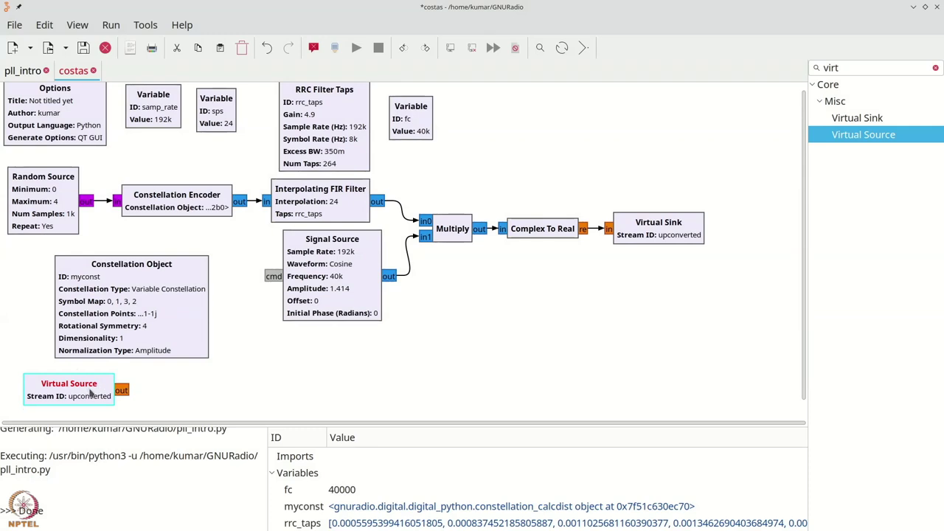
Step: Add a QT GUI Range beside the fc variable and set its ID to noisestd
key("ctrl+f")
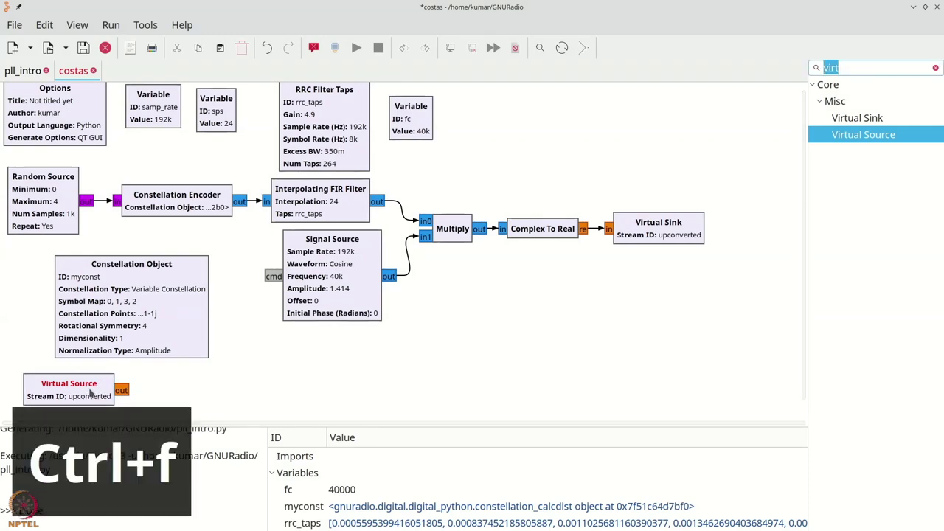
type("rang")
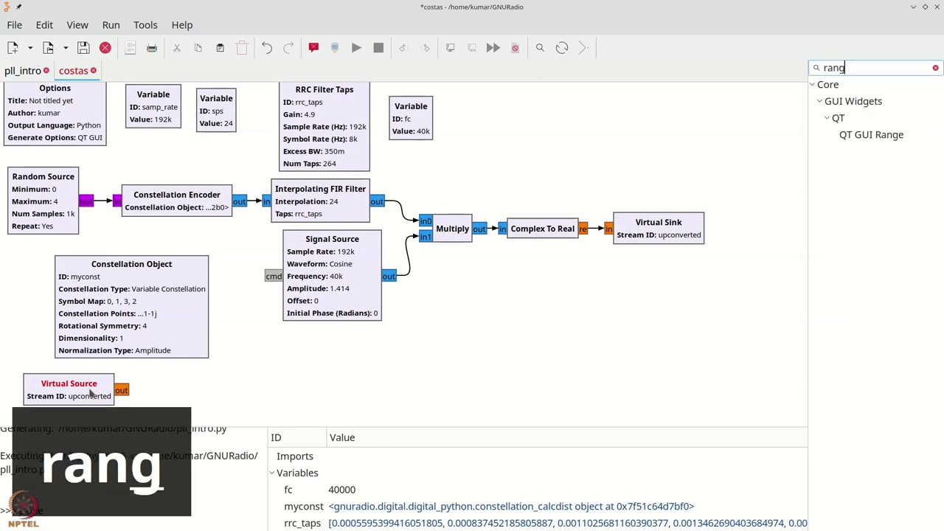
left_click_drag(863, 134, 477, 120)
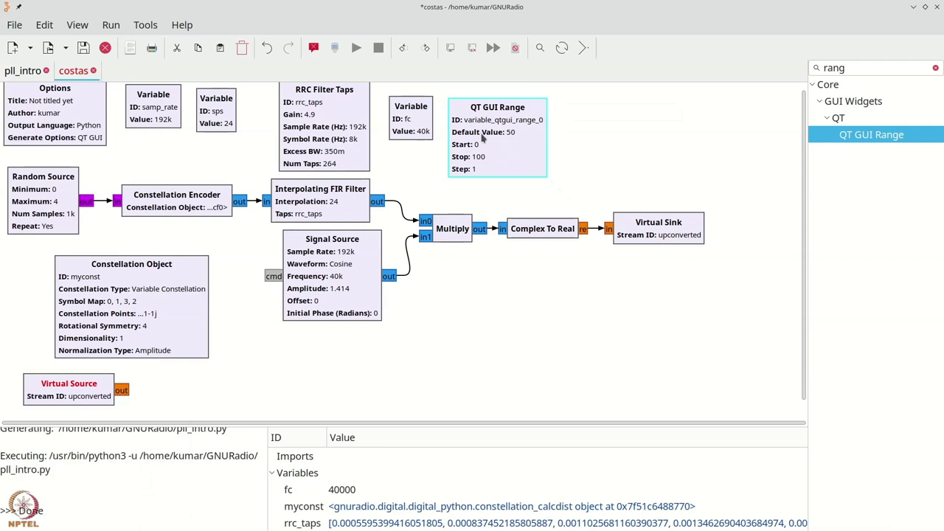
double_click(482, 139)
left_click_drag(516, 194, 357, 195)
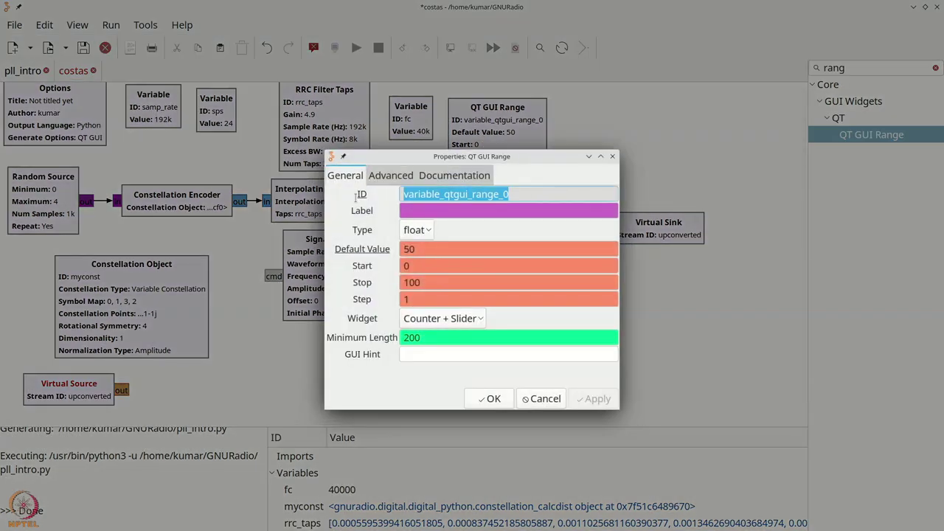
type("noisee")
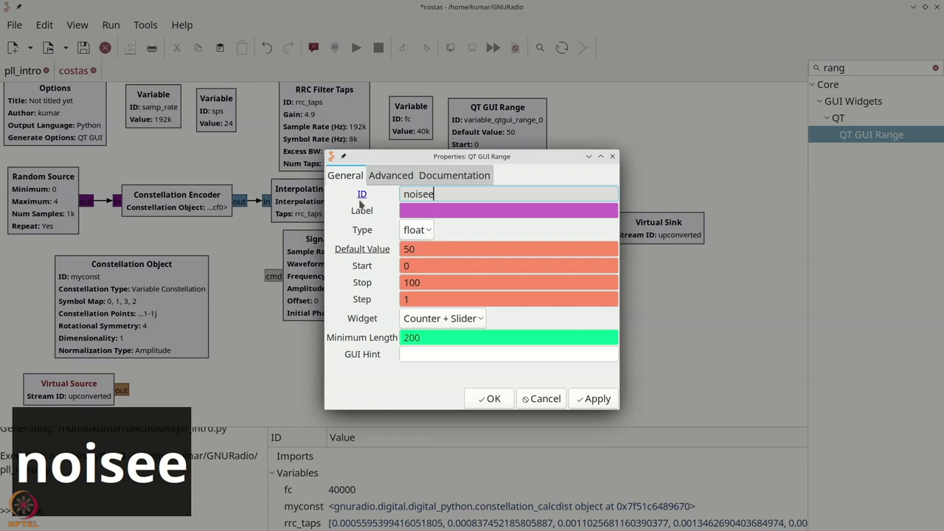
key("BackSpace")
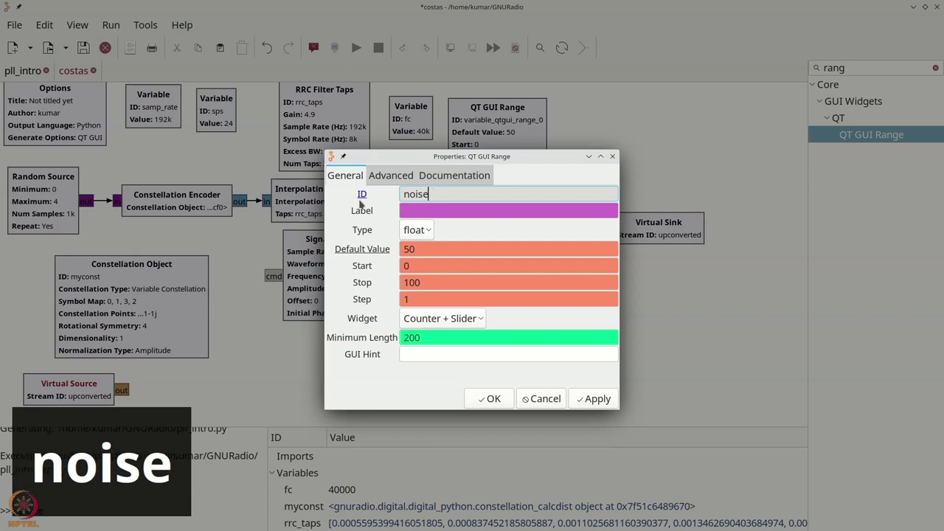
type("std")
Step: Set the noisestd range's default value to 0.01, stop to 3 and step to 0.01
double_click(450, 253)
type("0.0")
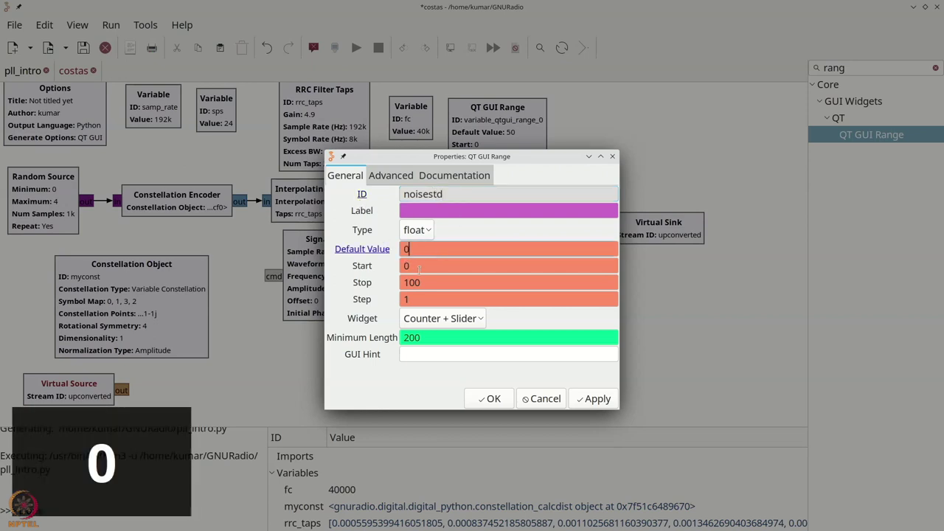
type("1")
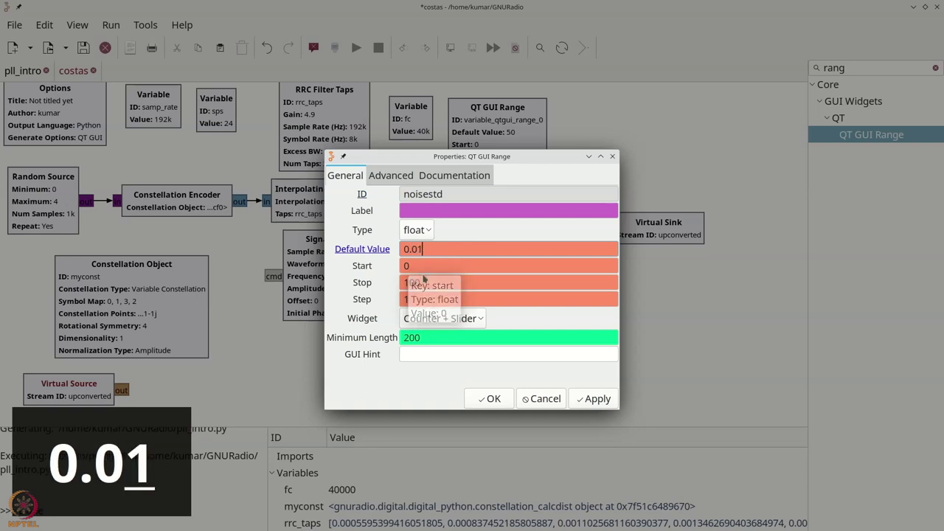
left_click_drag(422, 282, 410, 274)
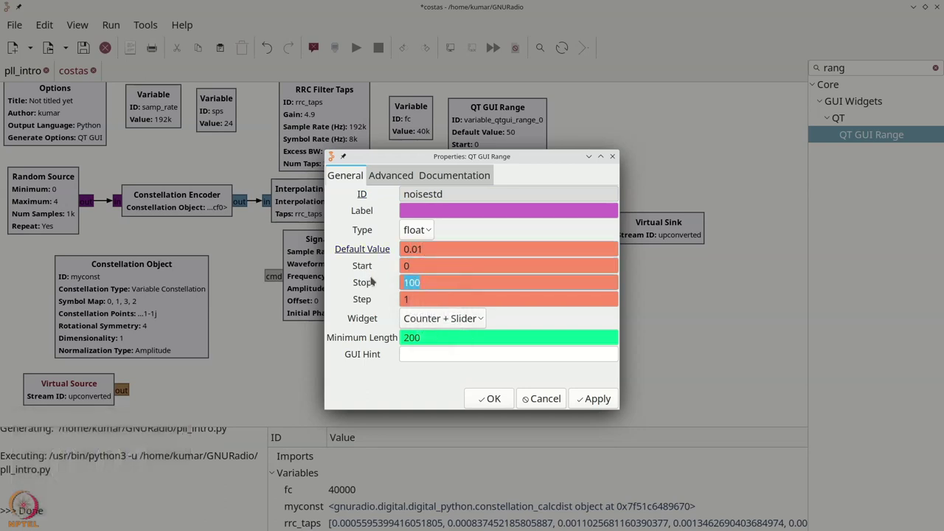
type("2")
key("BackSpace")
type("3")
double_click(426, 299)
type("0")
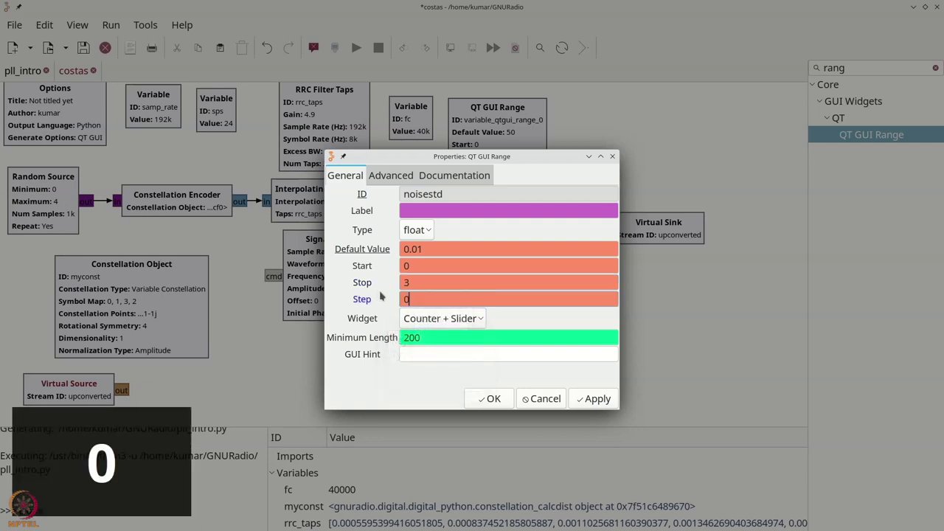
type(".01")
left_click(490, 399)
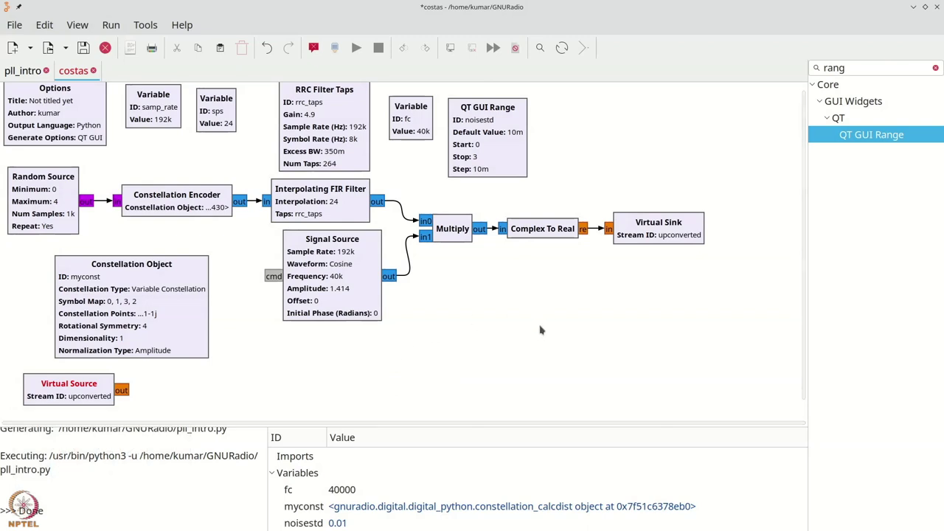
Step: Add a Gaussian Noise Source below the Virtual Source with float output type and amplitude noisestd
key("ctrl+f")
type("noi")
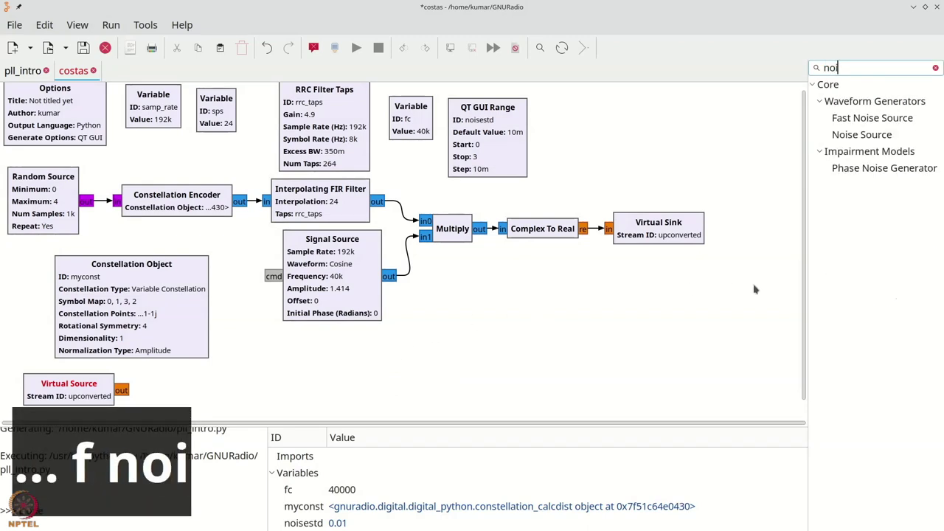
left_click_drag(862, 134, 60, 357)
double_click(67, 395)
left_click(425, 201)
left_click(422, 215)
type("n")
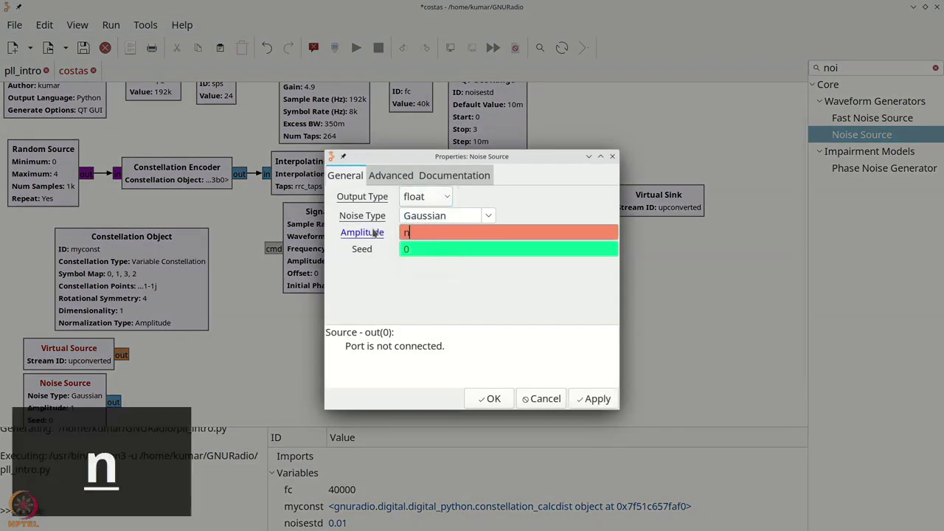
type("oisestd")
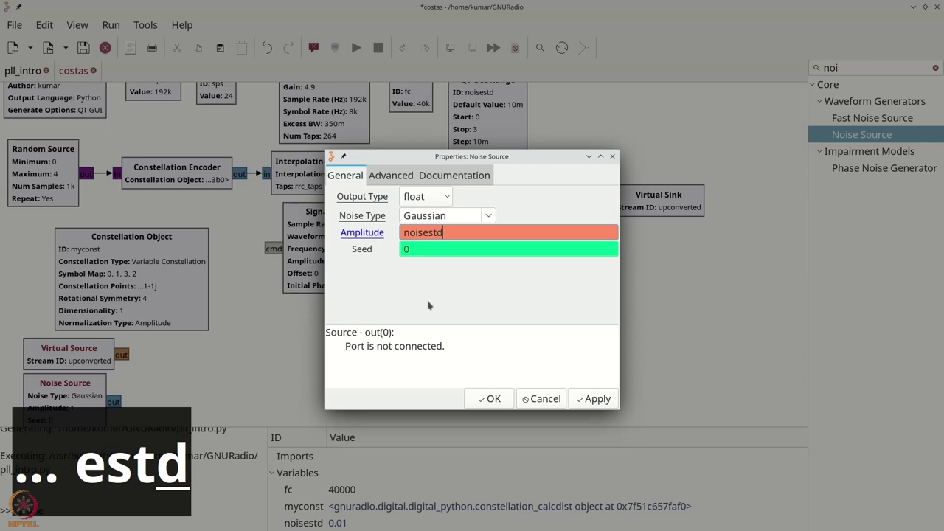
left_click(491, 397)
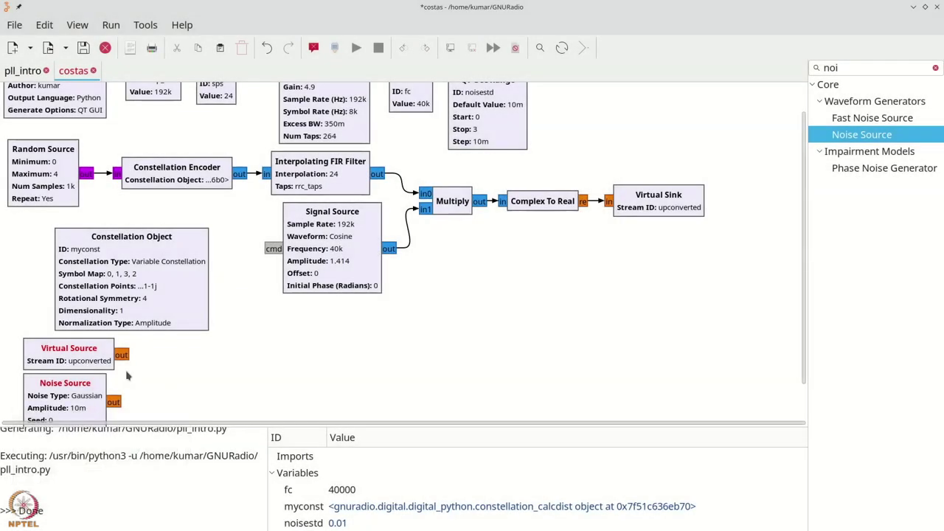
Step: Add a float-type Add block and connect the Virtual Source and Noise Source outputs to its two inputs
key("ctrl+f")
type("add")
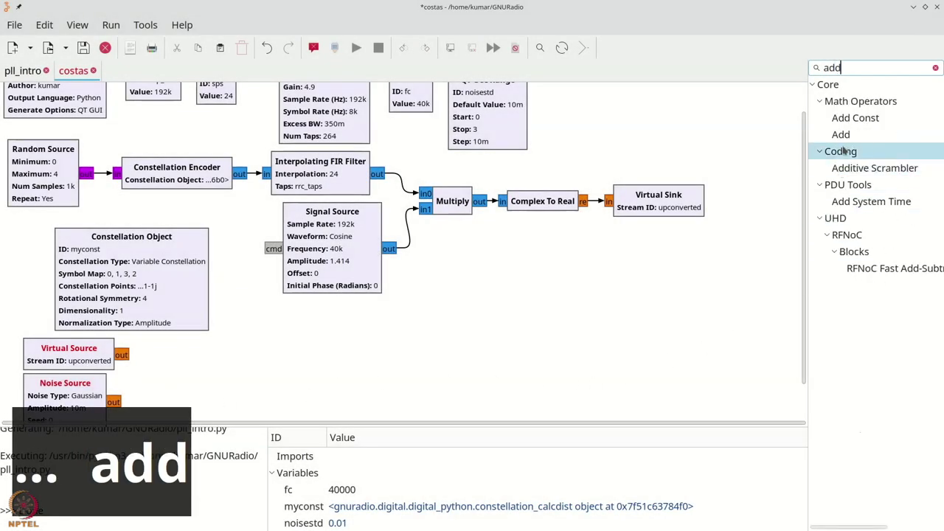
left_click_drag(555, 283, 177, 385)
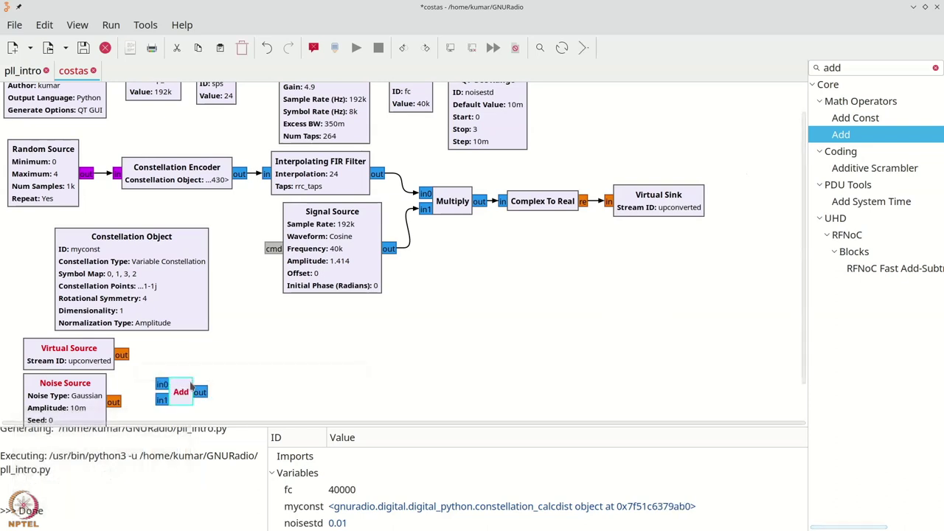
double_click(177, 377)
left_click(427, 196)
left_click(417, 216)
left_click(504, 405)
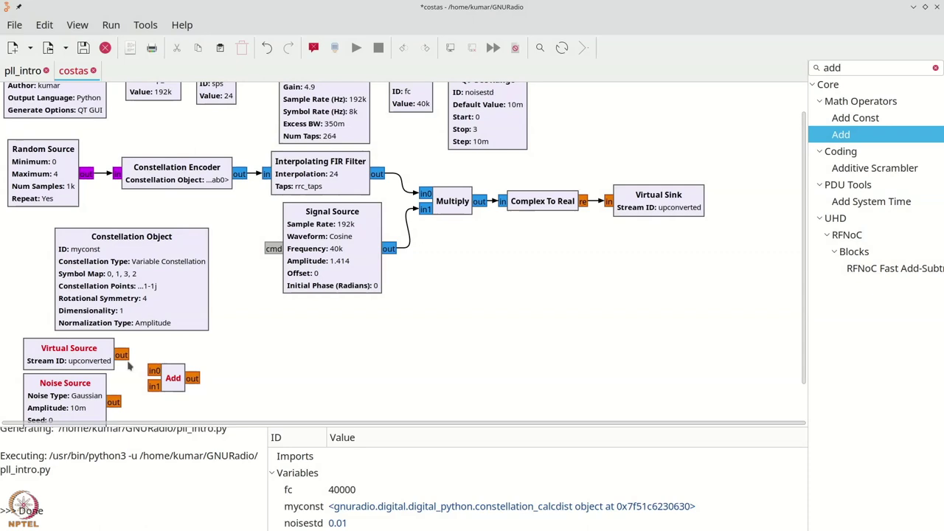
scroll(140, 399, "down", 1)
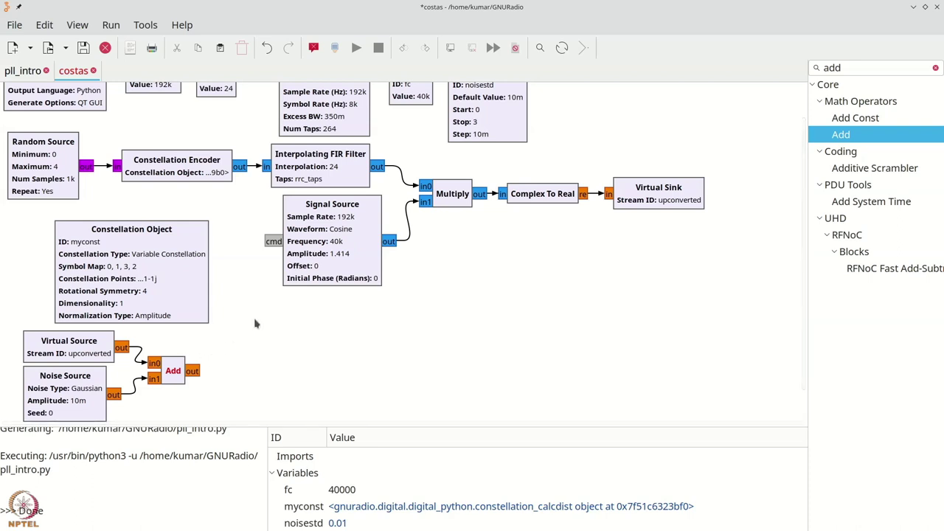
Step: Add a second QT GUI Range beside the noisestd range and set its ID to delta_f
scroll(300, 343, "up", 1)
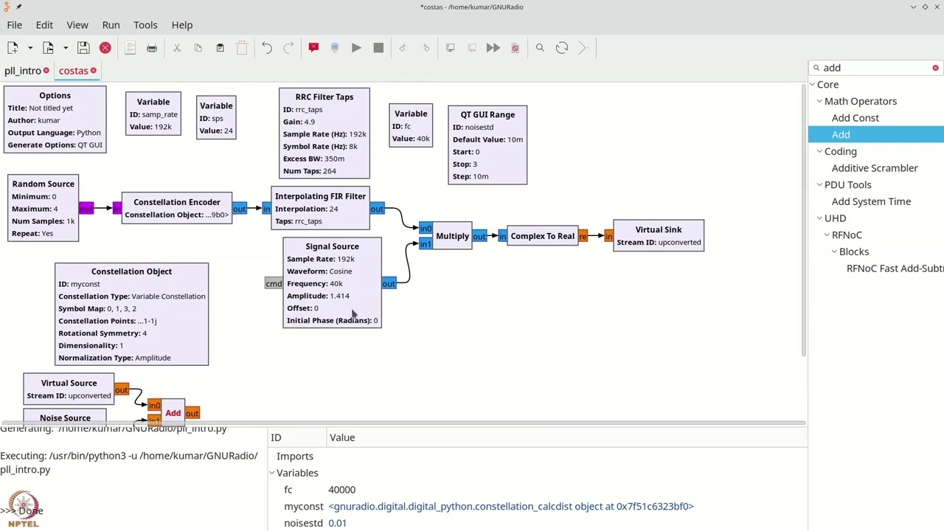
key("ctrl+f")
type("range")
left_click_drag(871, 134, 572, 129)
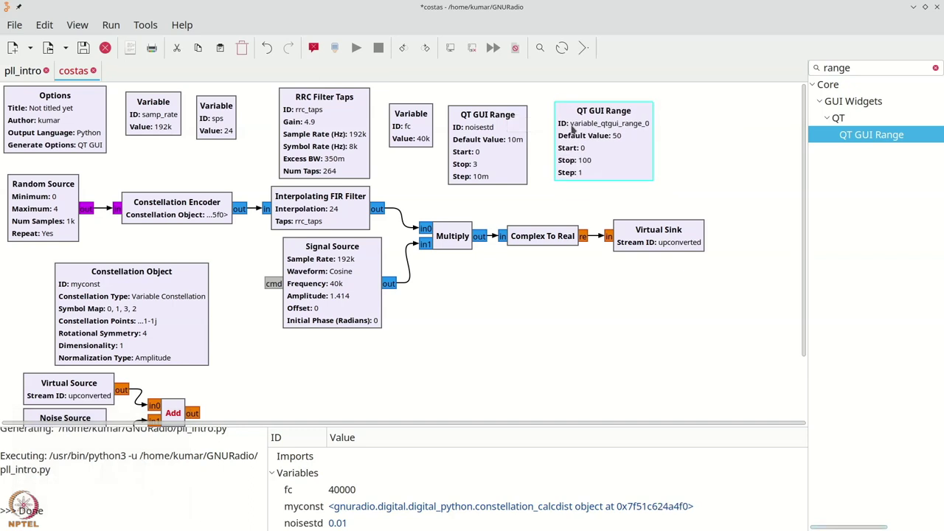
double_click(572, 129)
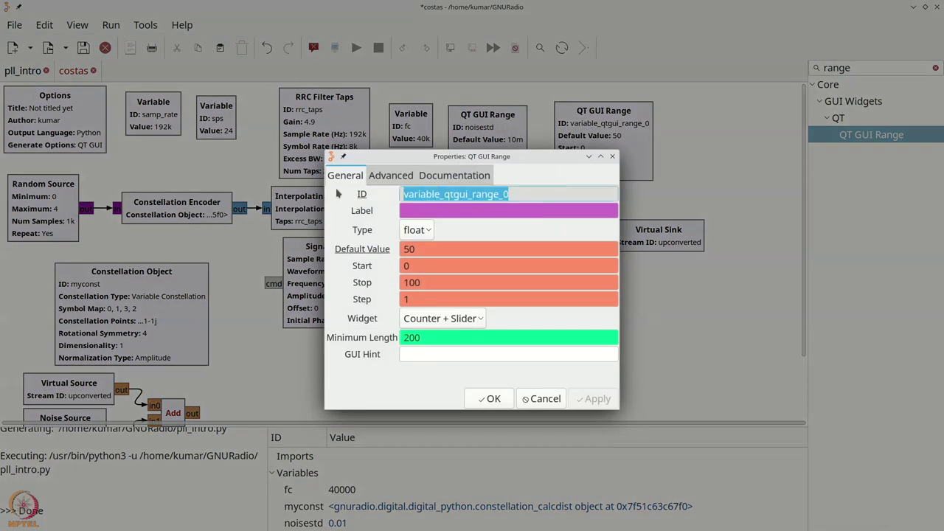
type("delt")
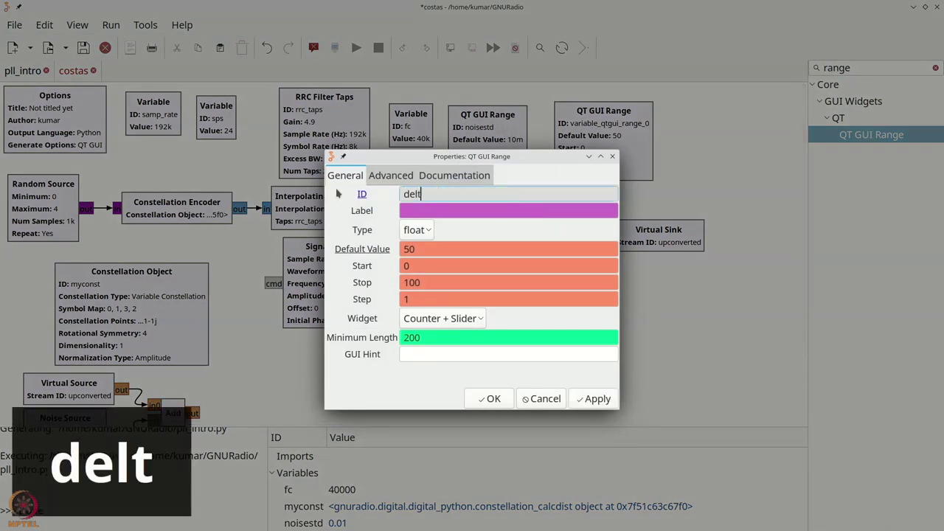
type("a")
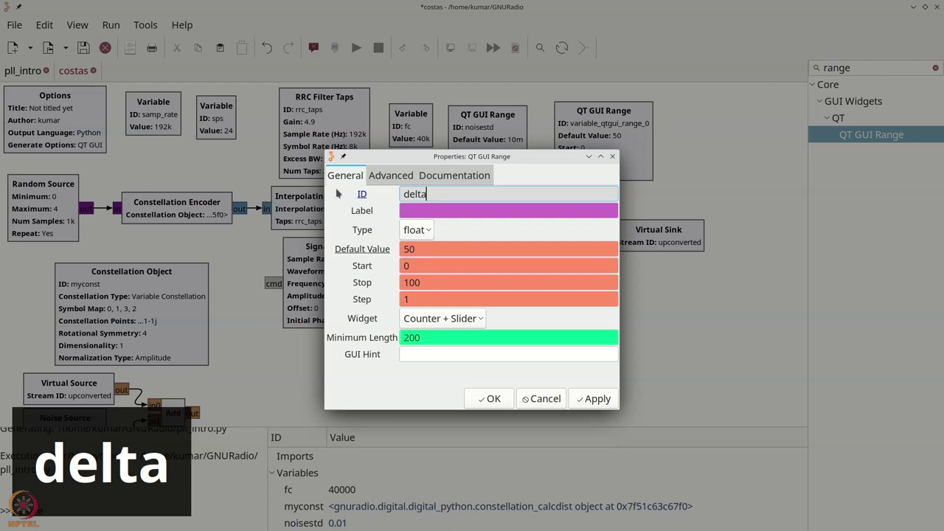
type("_")
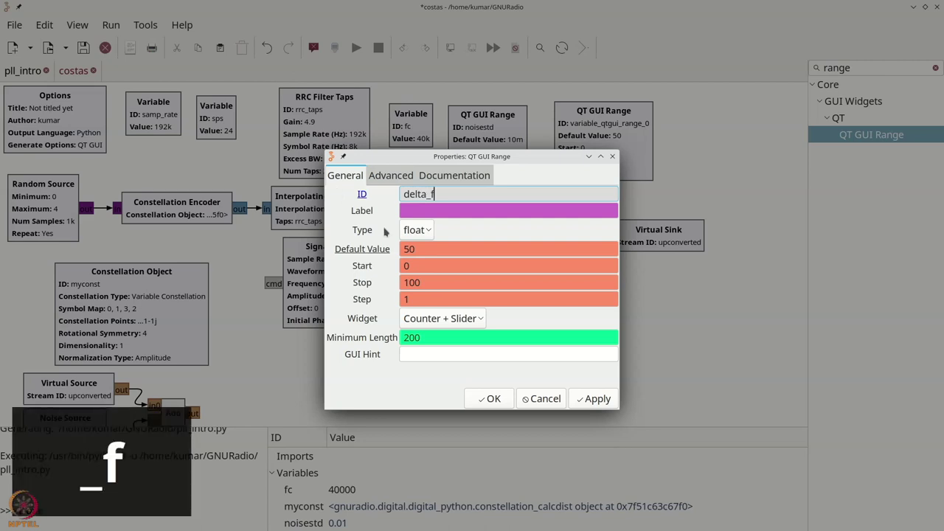
type("f")
Step: Set the delta_f range's default value to 0, start to -20 and stop to 20
left_click_drag(424, 252, 380, 250)
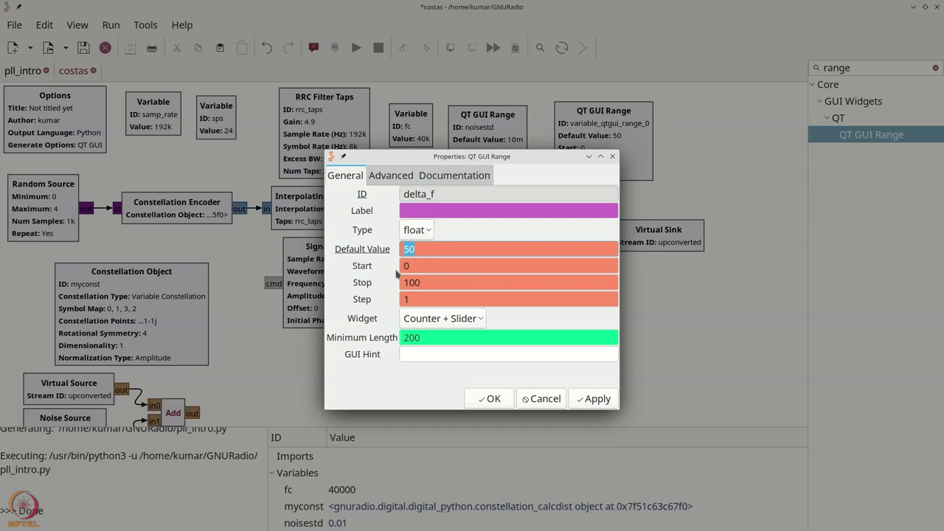
left_click_drag(411, 283, 396, 266)
type("-2")
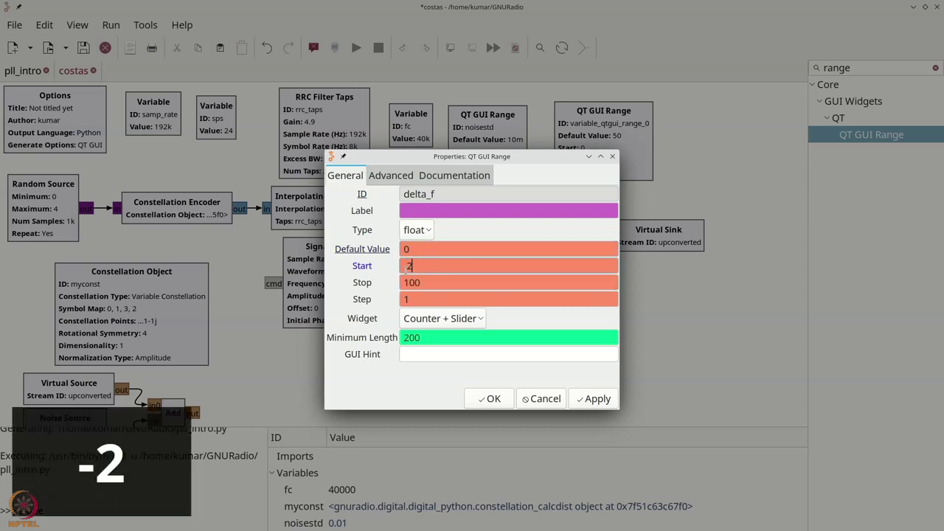
type("0")
left_click_drag(423, 282, 402, 283)
type("20")
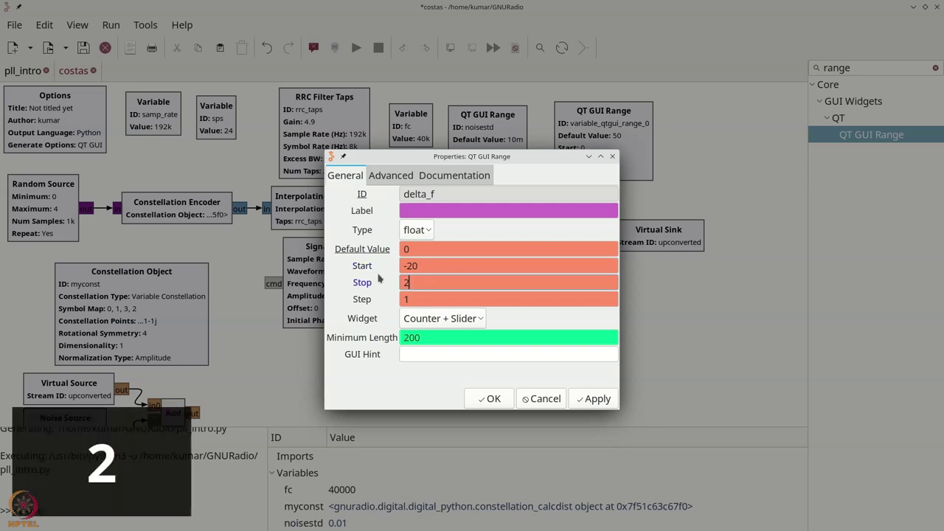
left_click(489, 399)
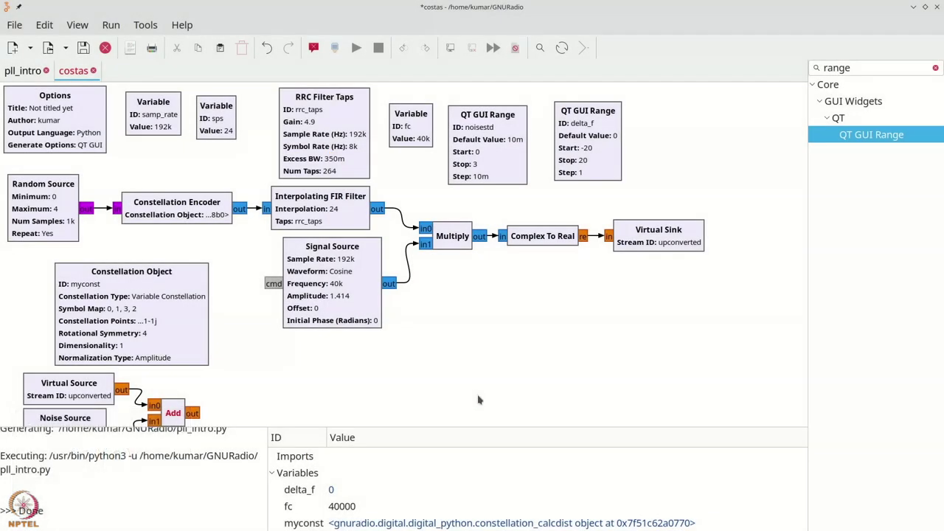
Step: Add a Signal Source to the right of the Add block and set its output type to float
scroll(414, 394, "down", 1)
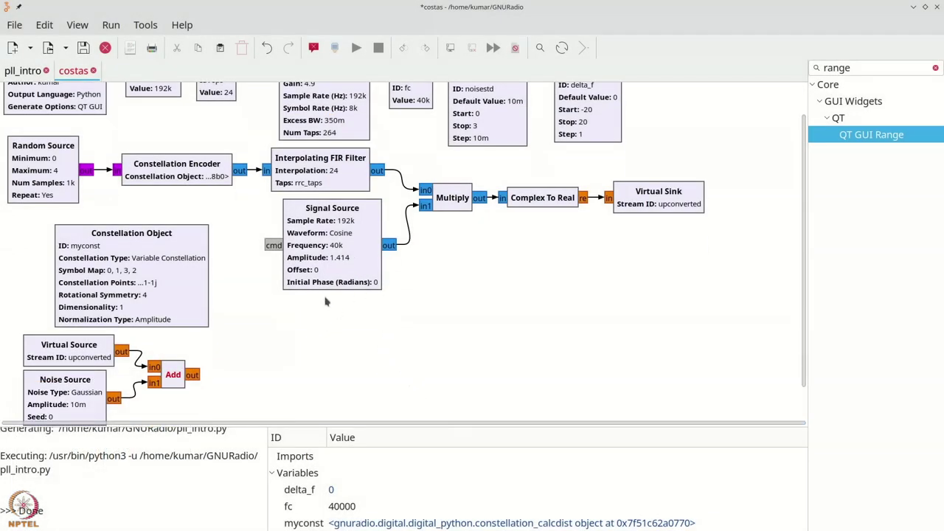
scroll(262, 310, "down", 1)
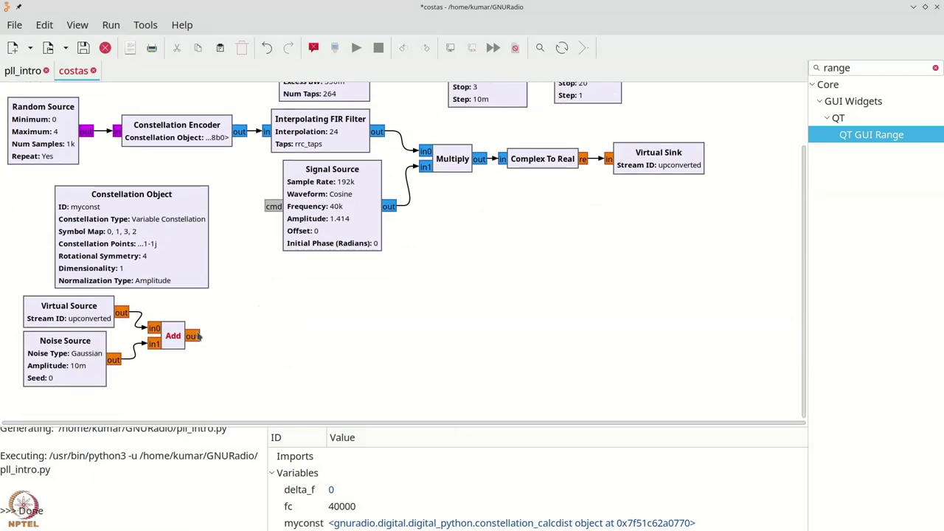
key("ctrl+f")
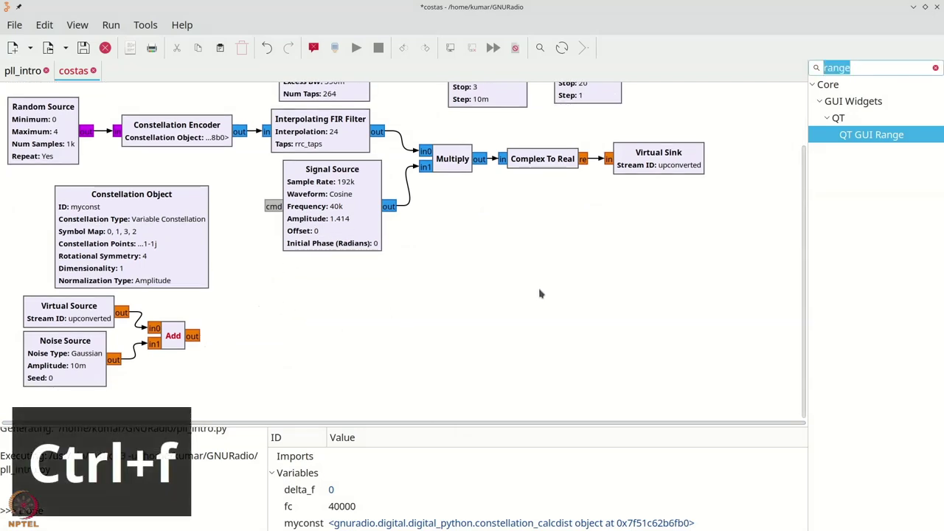
type("sign")
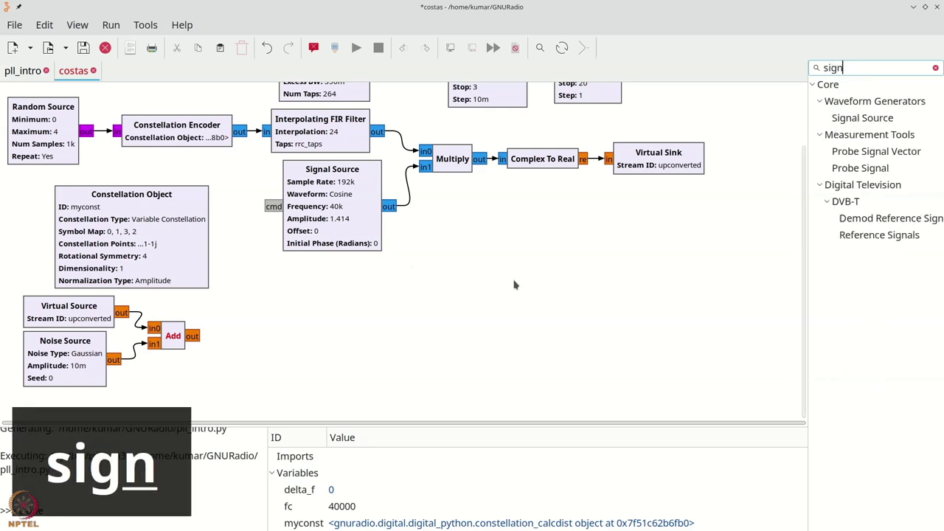
left_click_drag(856, 118, 281, 281)
double_click(281, 281)
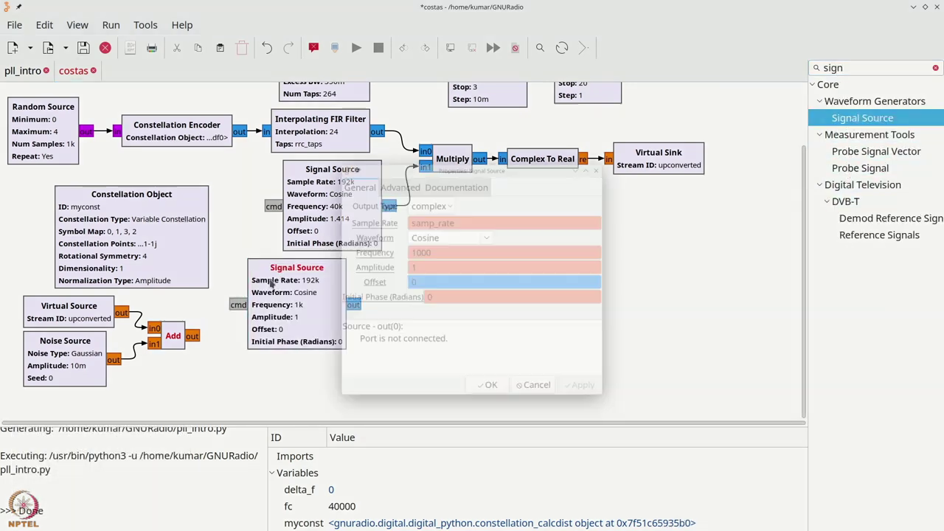
left_click(445, 196)
left_click(449, 213)
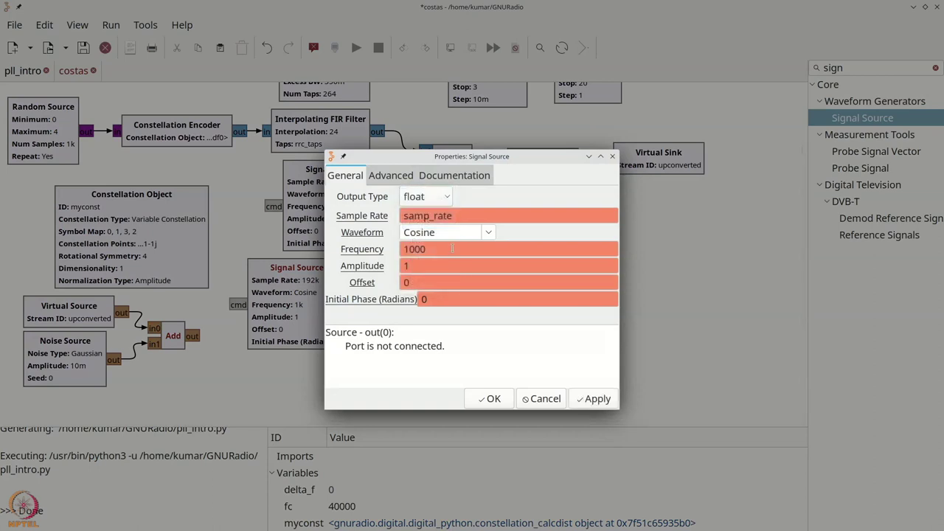
Step: Set the new Signal Source's frequency to fc+delta_f and its amplitude to 1.414
type("fc")
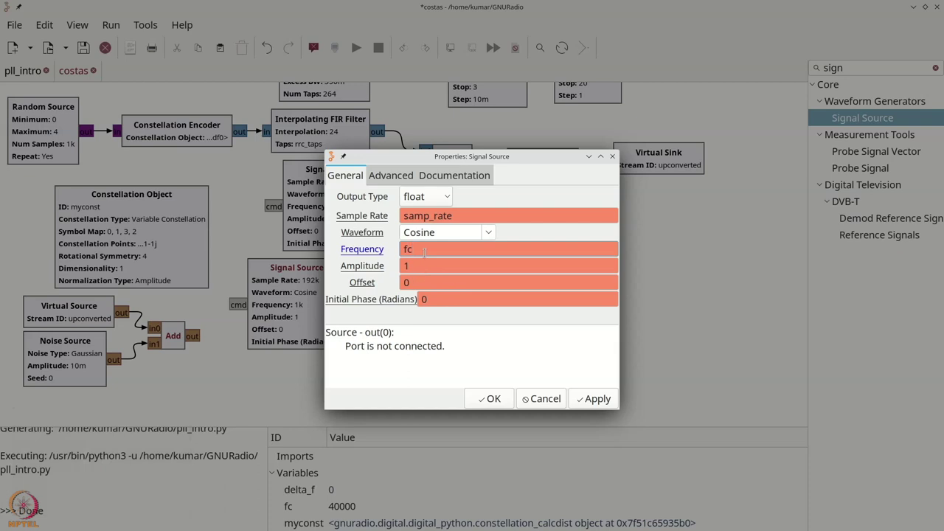
type("+d")
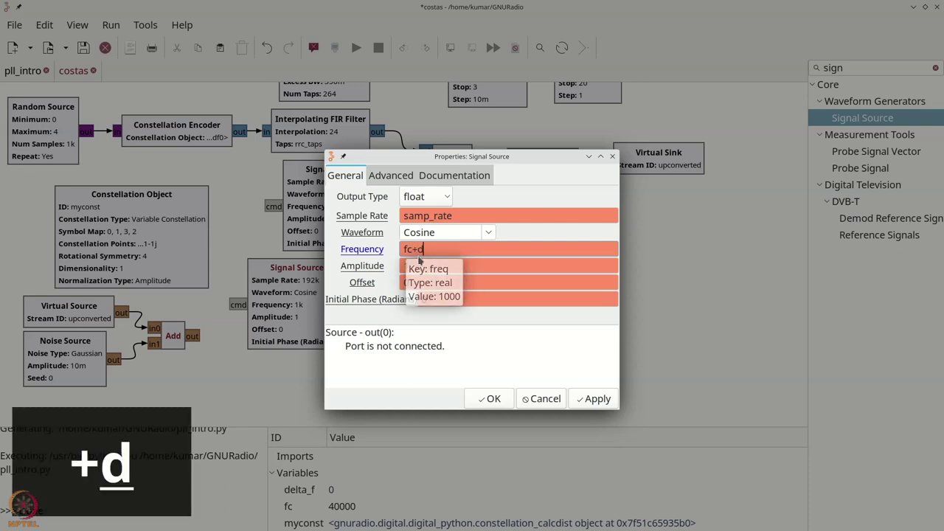
type("elta")
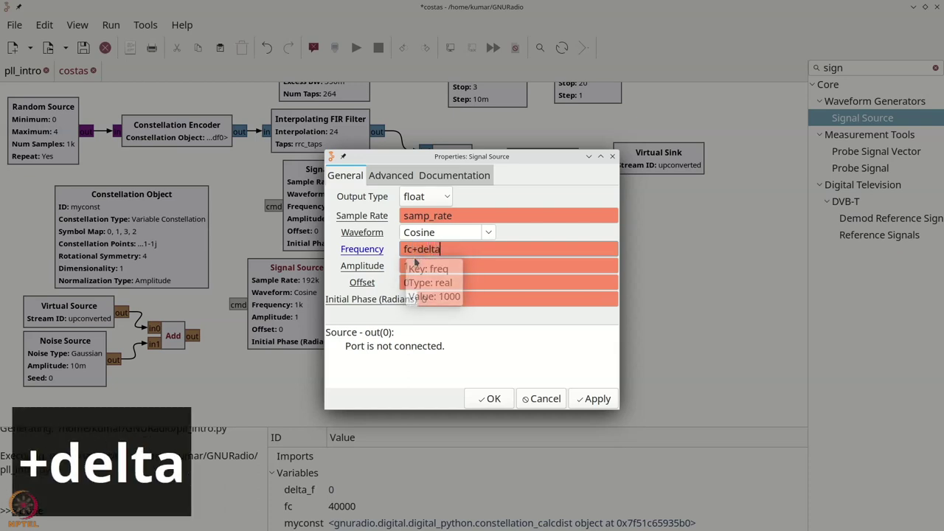
type("_f")
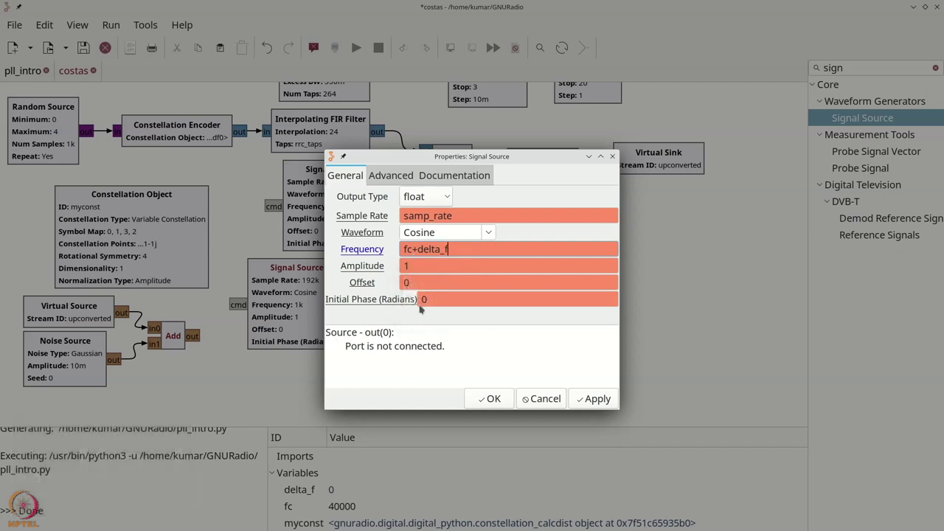
type(".414")
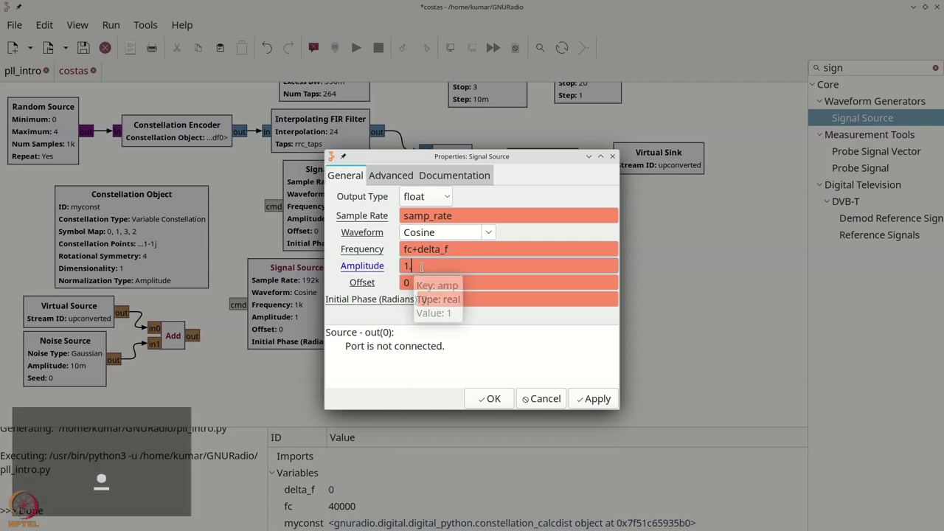
left_click(486, 391)
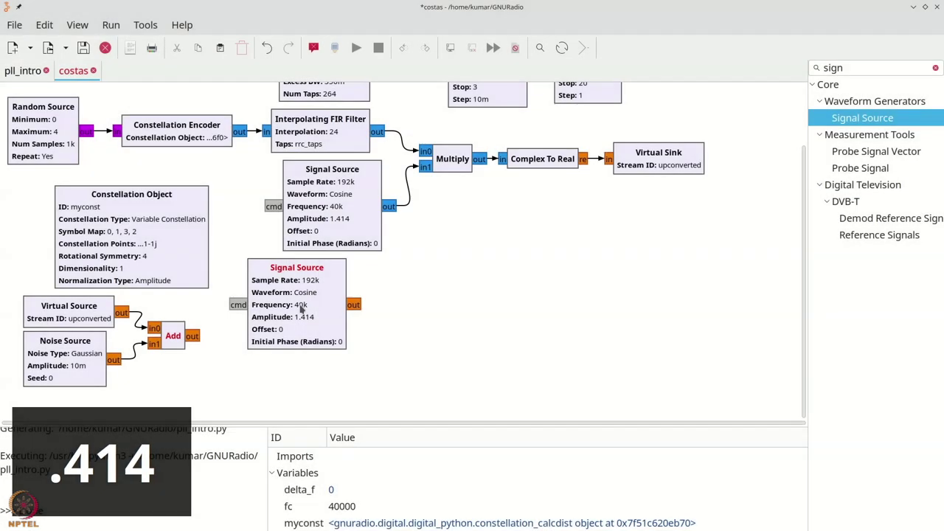
Step: Duplicate the float cosine Signal Source below the original and set the copy's waveform to Sine and amplitude to -1.414
key("ctrl+c")
key("ctrl+v")
left_click_drag(258, 219, 300, 339)
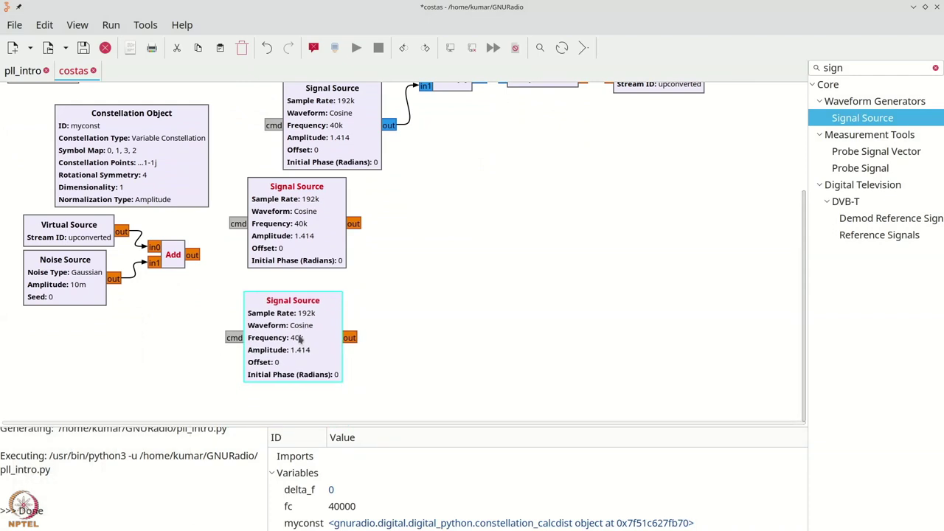
double_click(301, 339)
left_click(487, 234)
left_click(403, 271)
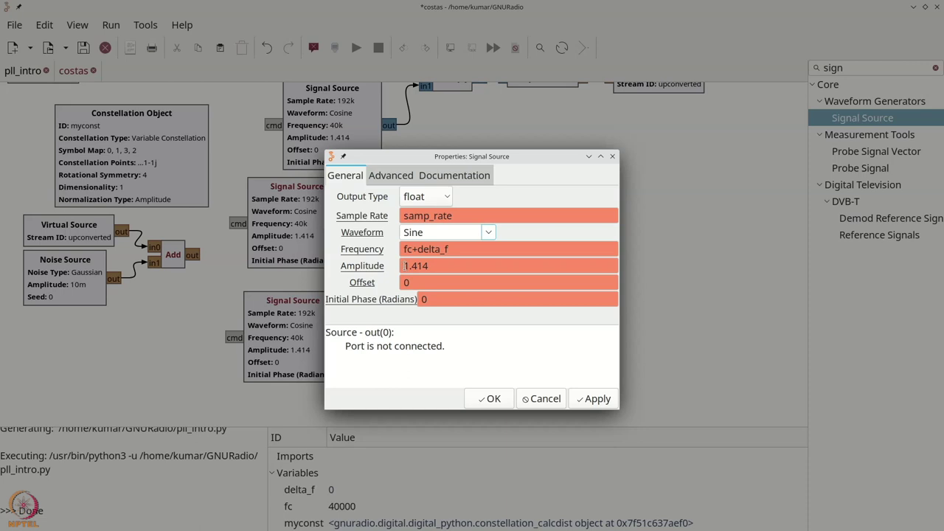
type("-")
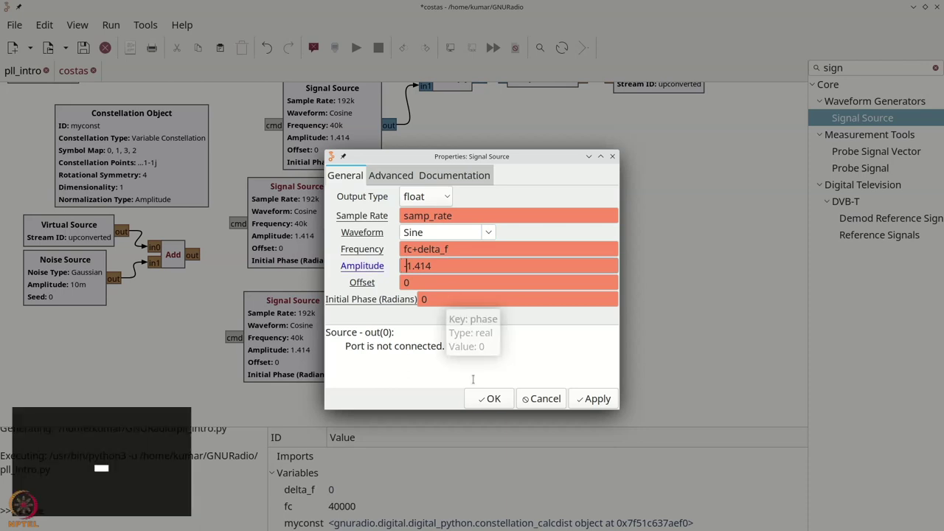
left_click(490, 399)
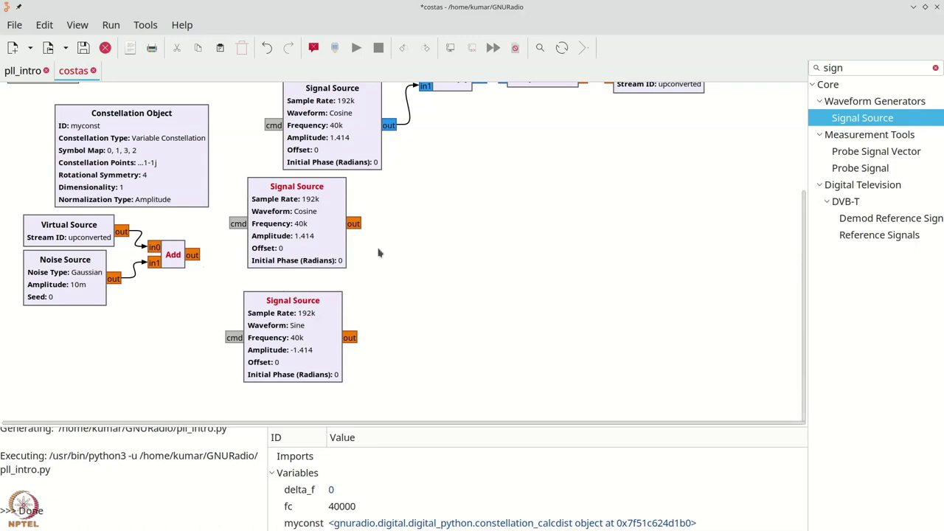
Step: Place a float-type copy of the Multiply block and connect the float cosine Signal Source and Add outputs to its inputs
scroll(393, 259, "up", 2)
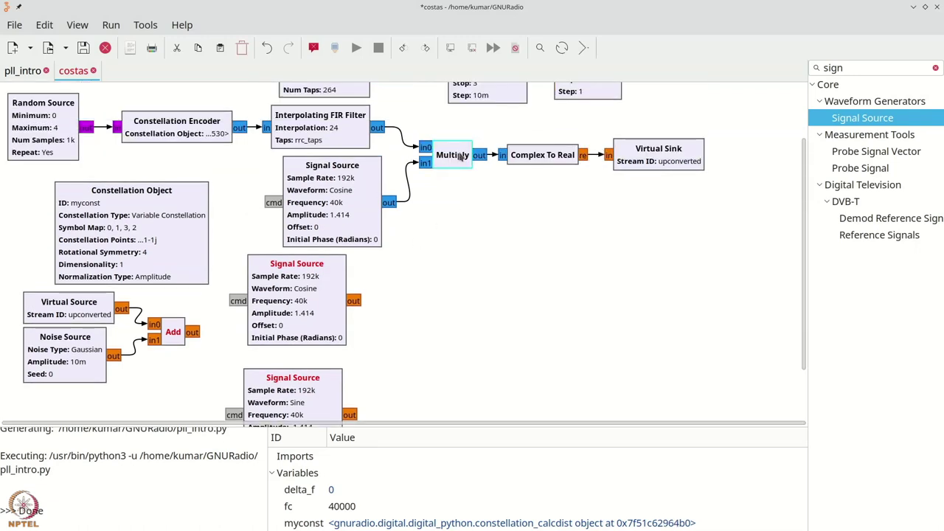
key("ctrl+c")
key("ctrl+v")
left_click_drag(207, 184, 425, 311)
double_click(425, 311)
left_click(426, 196)
left_click(419, 276)
left_click(491, 399)
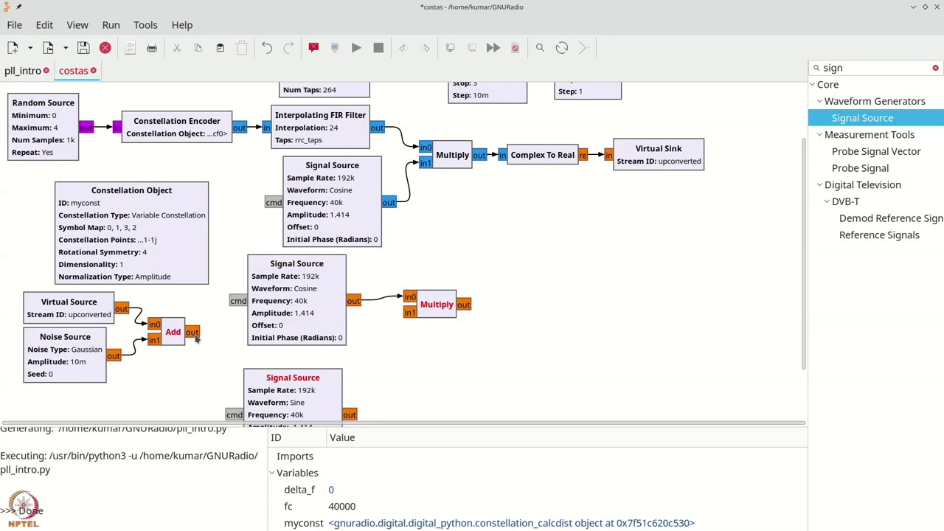
left_click(410, 312)
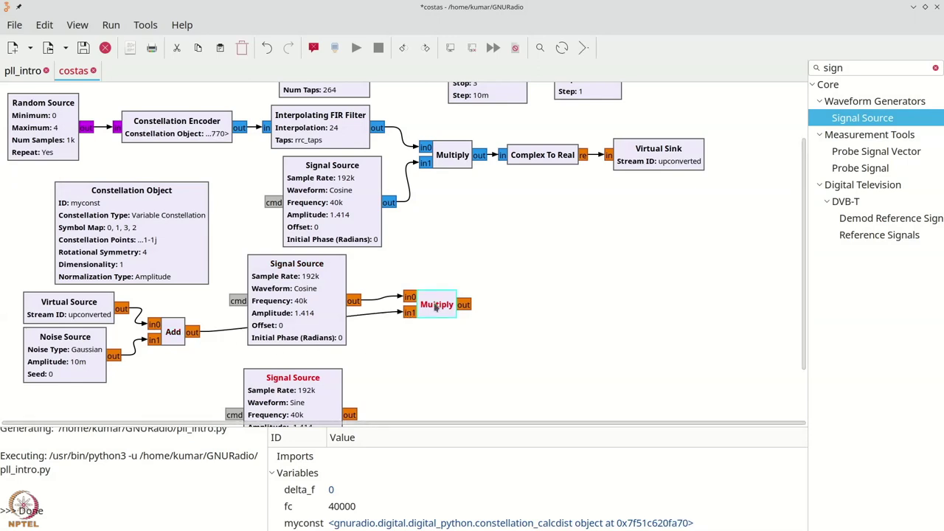
Step: Duplicate the float Multiply block below itself and connect the Add output and the sine Signal Source to its inputs
key("ctrl+c")
key("ctrl+v")
left_click_drag(216, 193, 430, 376)
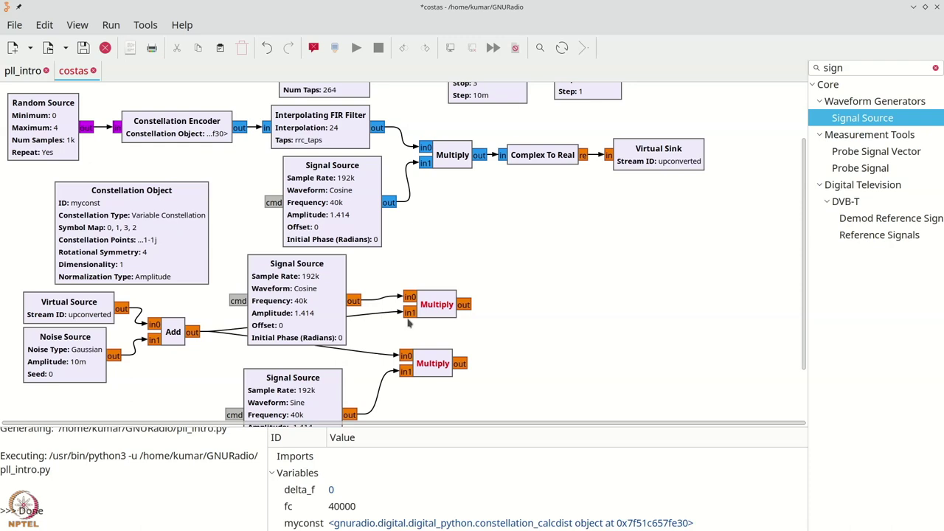
Step: Add a Low Pass Filter to the right of the float Multiply blocks with cutoff frequency fc and transition width 1000
key("ctrl+f")
key("BackSpace")
type("low")
left_click_drag(865, 135, 529, 277)
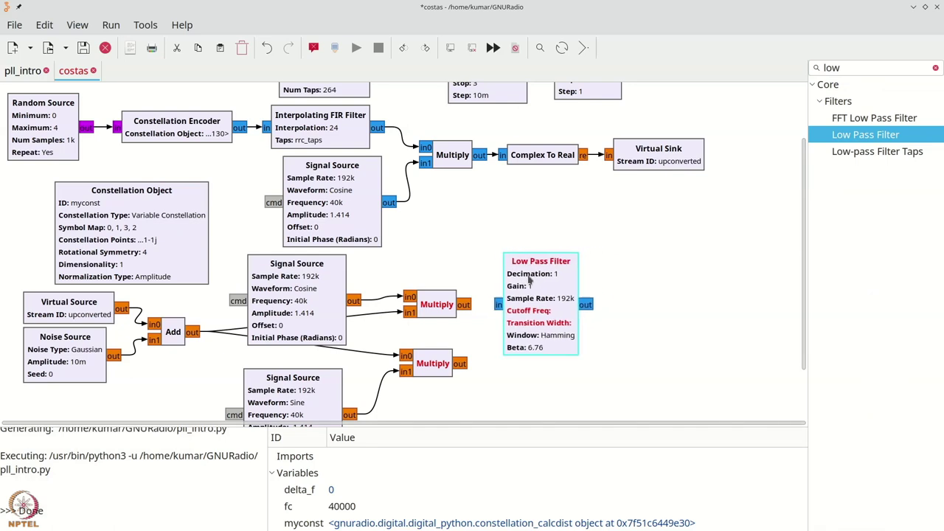
double_click(529, 274)
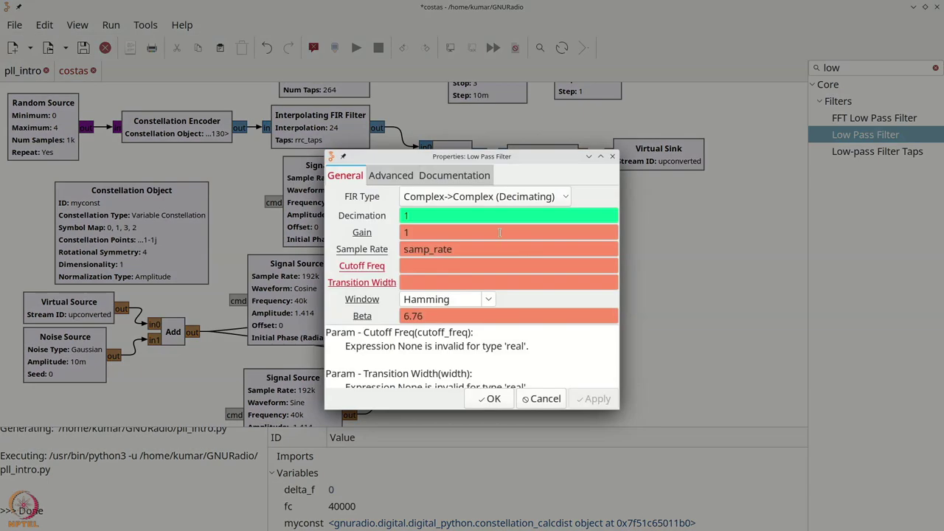
left_click(441, 265)
type("fc")
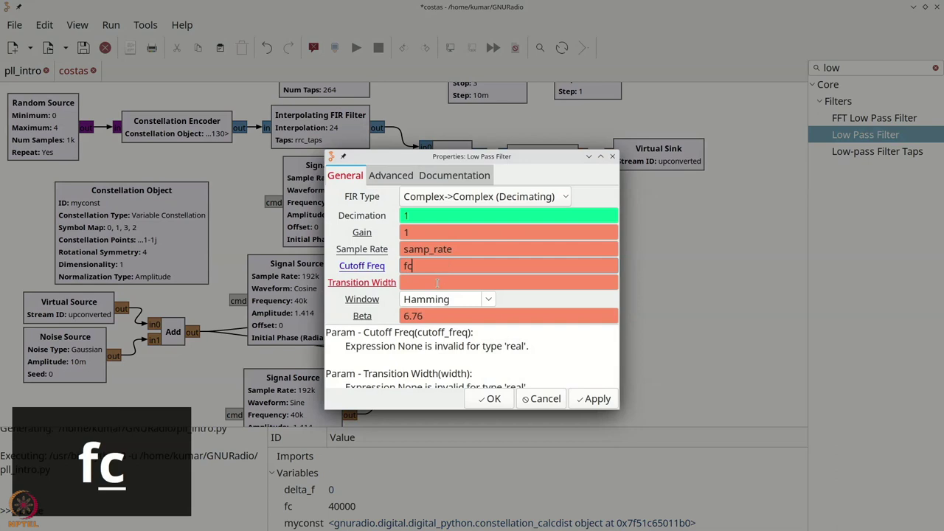
left_click(441, 283)
type("10000")
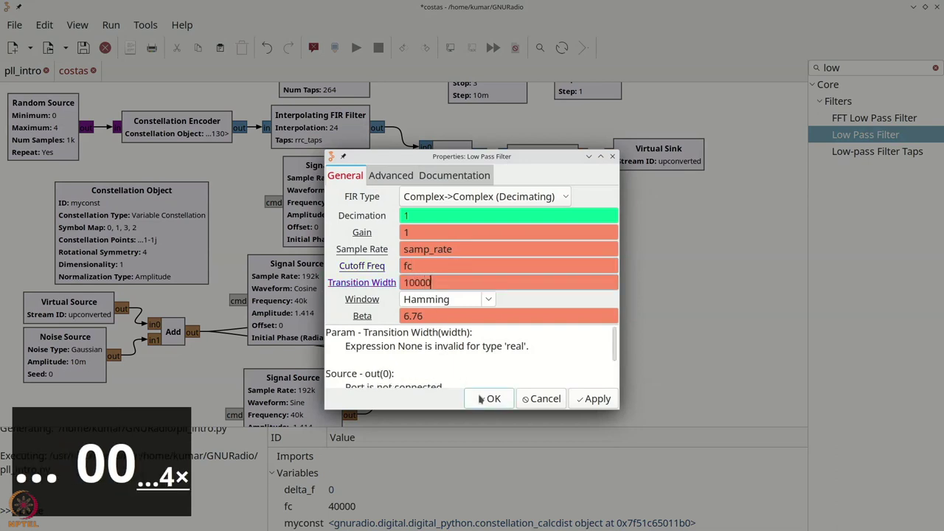
key("BackSpace")
left_click(487, 398)
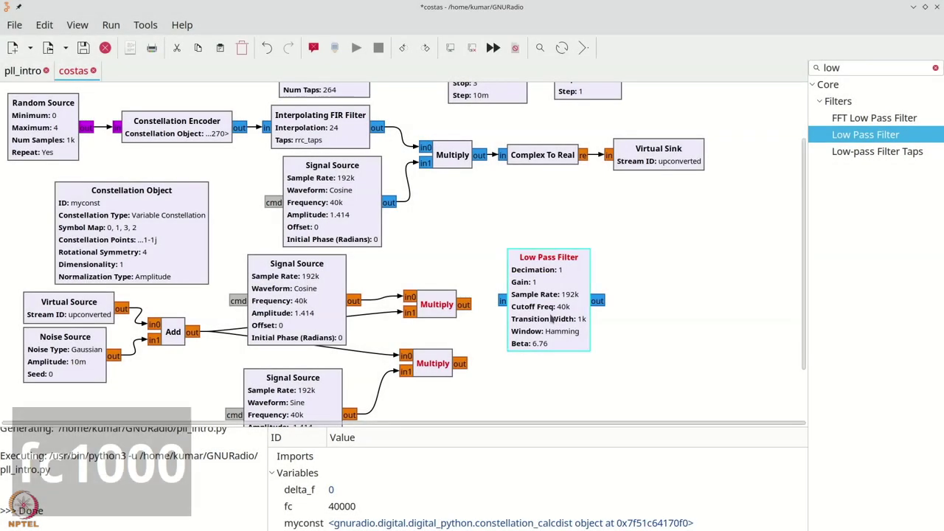
Step: Change the Low Pass Filter's FIR type to Float->Float (Decimating)
double_click(552, 317)
left_click(466, 239)
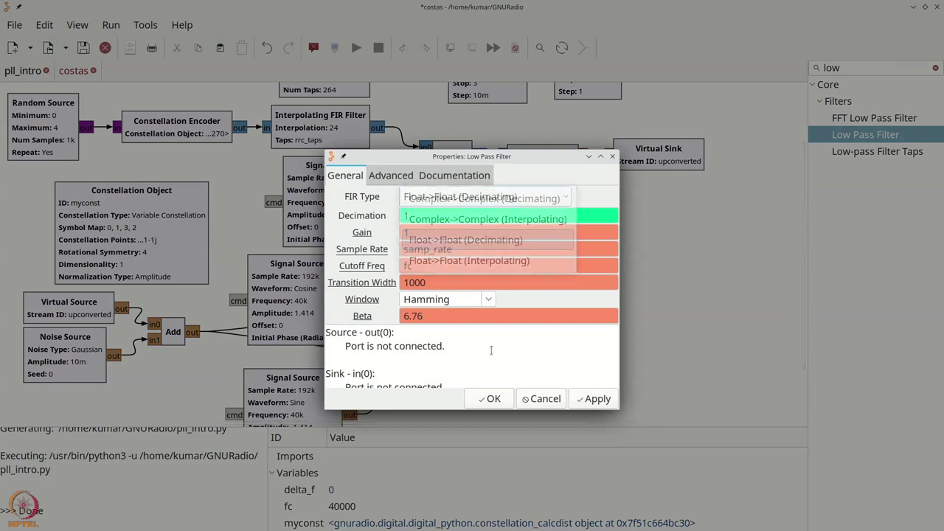
left_click(490, 398)
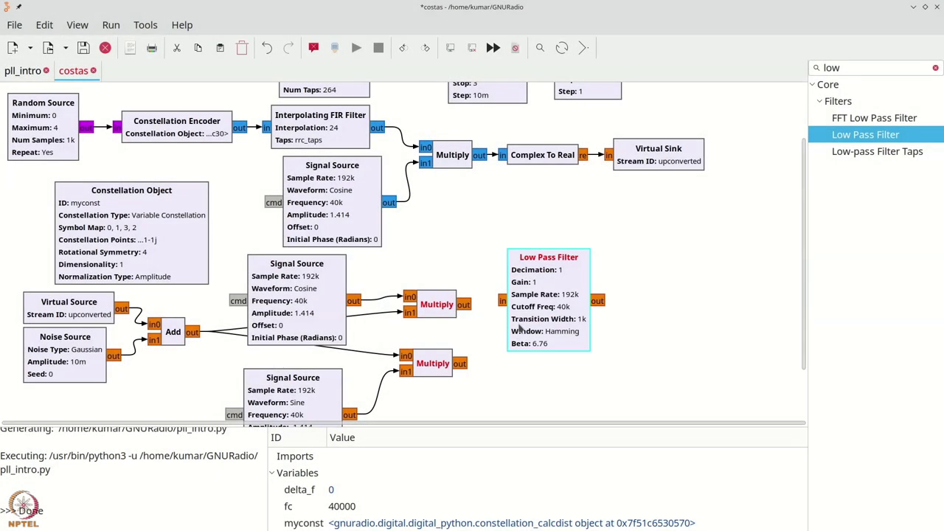
Step: Duplicate the Low Pass Filter below the first, connect each float Multiply output to its own filter, and align the filters
key("ctrl+v")
left_click_drag(292, 218, 547, 343)
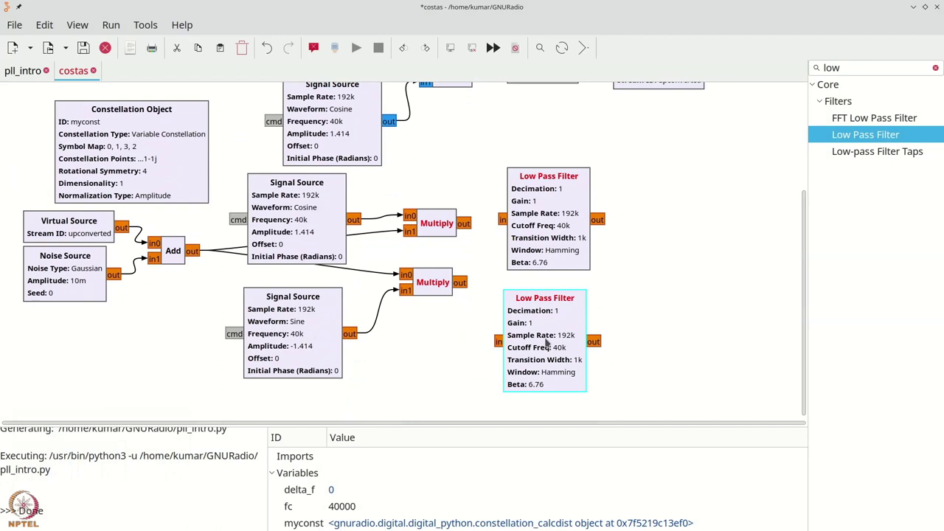
left_click(478, 227)
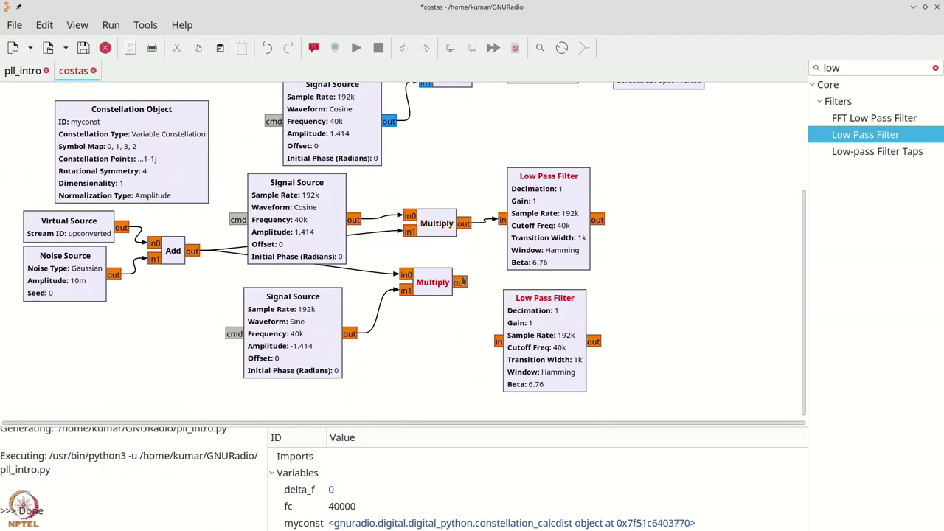
left_click_drag(532, 322, 529, 315)
left_click_drag(559, 236, 551, 236)
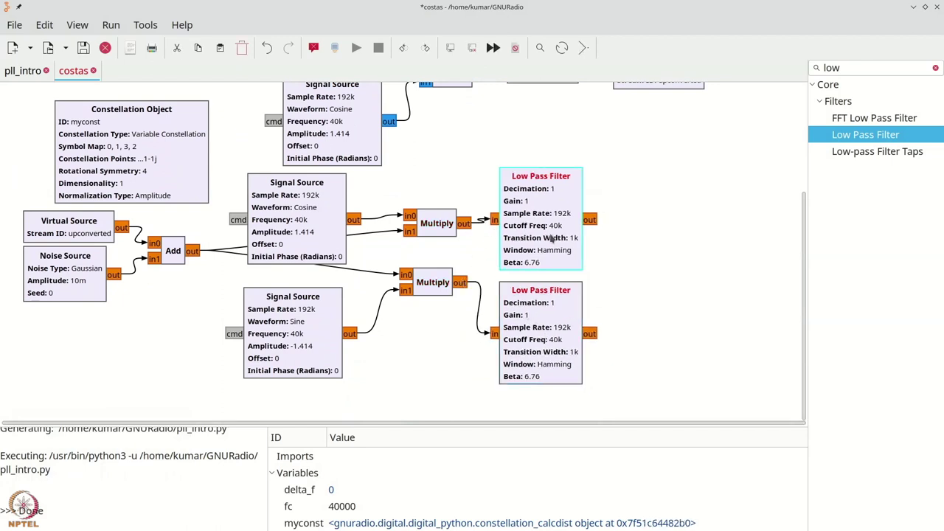
Step: Add a Float To Complex block and connect the upper Low Pass Filter to re and the lower one to im
key("ctrl+f")
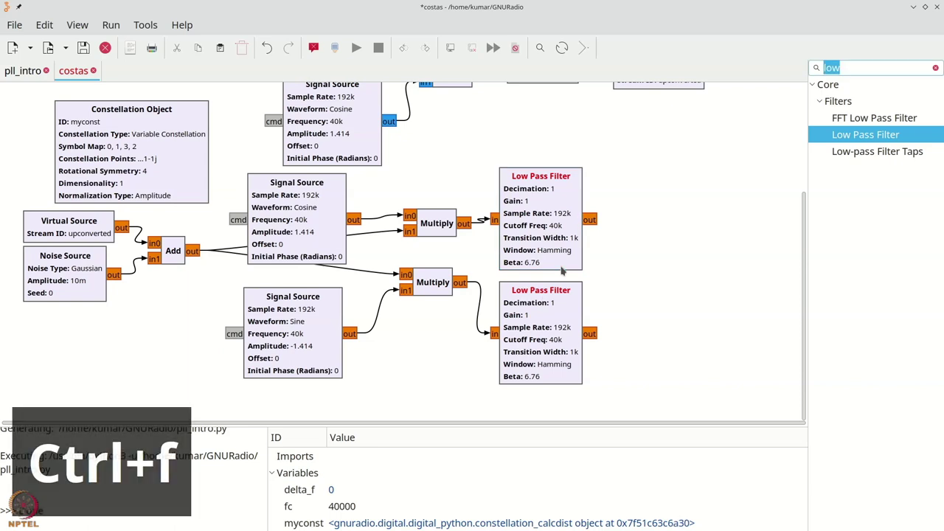
type("floa")
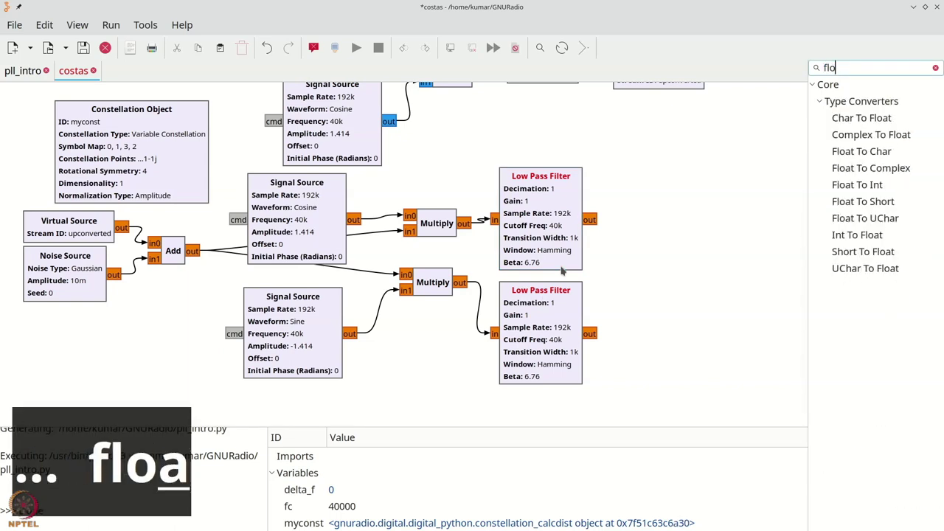
left_click_drag(870, 168, 620, 247)
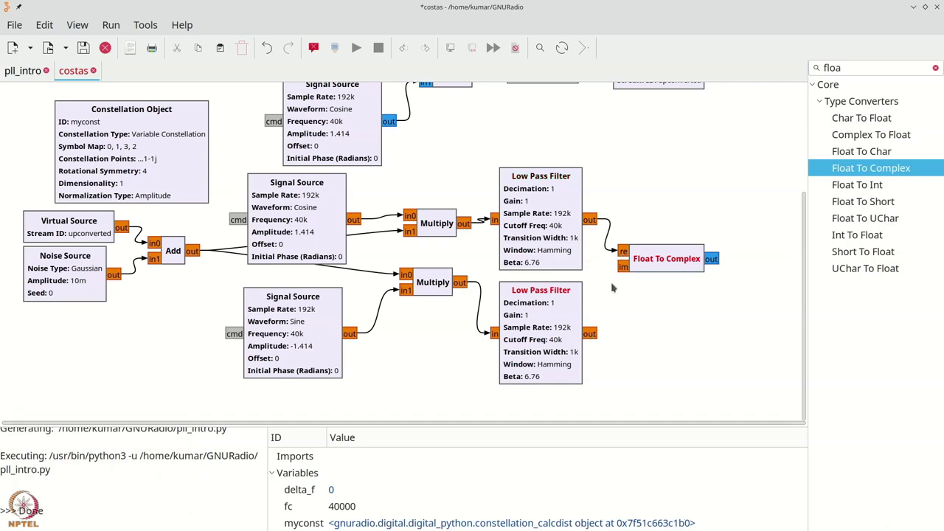
left_click_drag(660, 260, 652, 268)
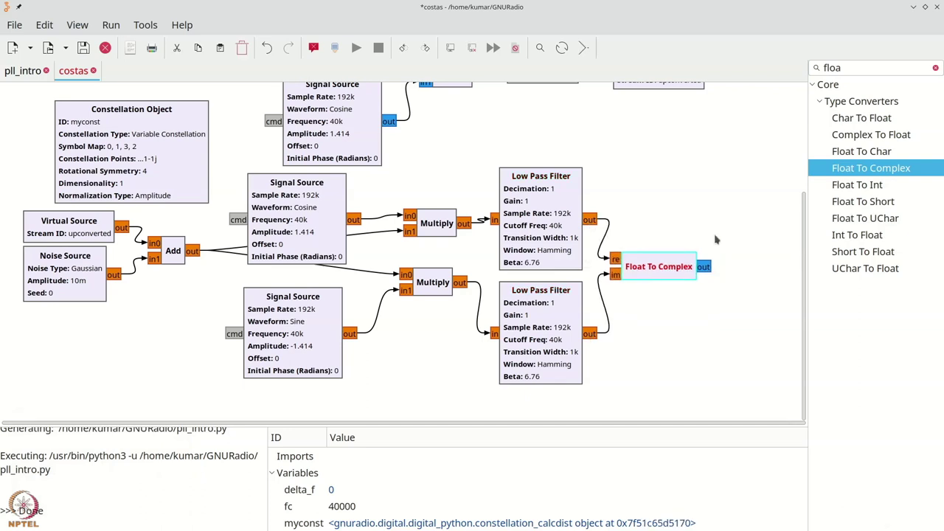
Step: Shift both float Multiply blocks and both Low Pass Filters to the left to free space beside Float To Complex
scroll(696, 291, "up", 3)
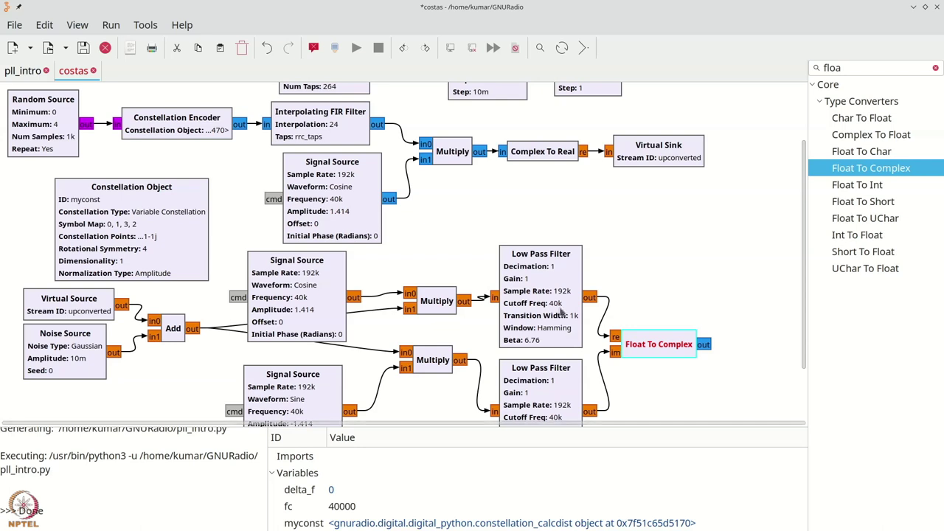
left_click_drag(425, 297, 417, 274)
left_click_drag(544, 260, 501, 240)
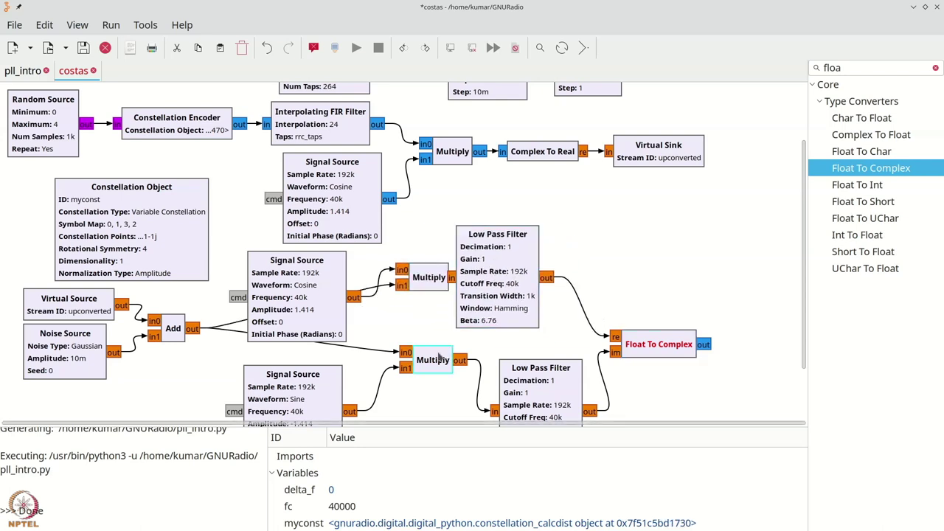
left_click_drag(428, 362, 400, 350)
left_click(516, 380)
left_click_drag(517, 380, 441, 372)
Step: Add a QT GUI Range block to the right of the delta_f range
scroll(517, 343, "up", 3)
key("ctrl+f")
type("ran")
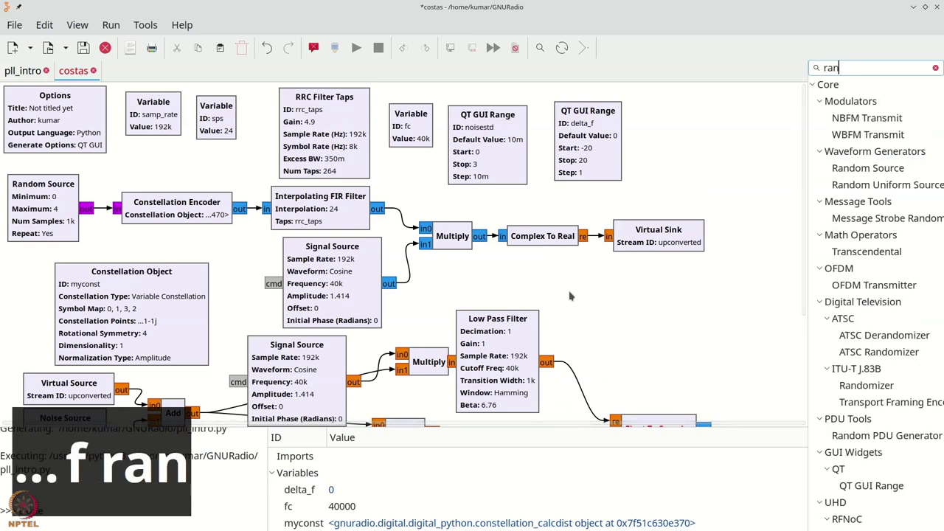
type("h")
key("BackSpace")
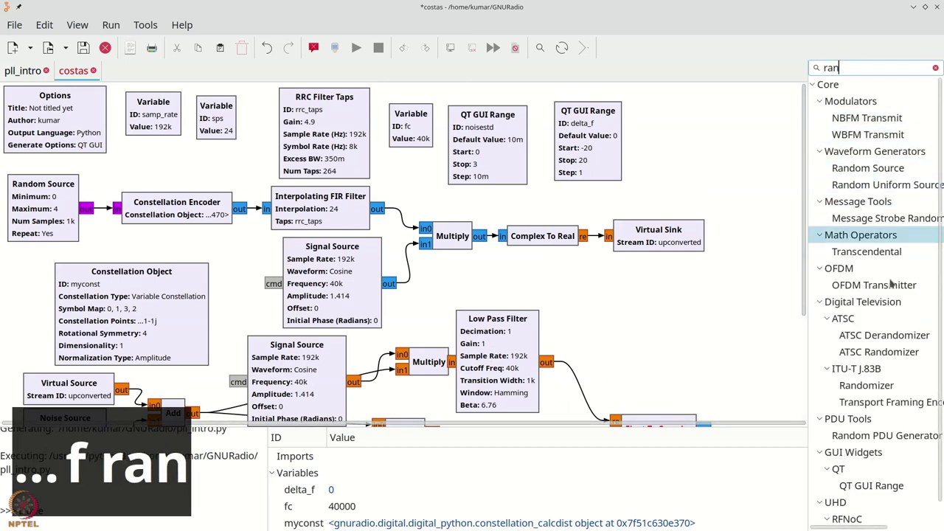
type("g")
left_click_drag(891, 140, 695, 135)
Step: Set the new QT GUI Range's ID to delay, its type to int and its default value to 0
double_click(693, 144)
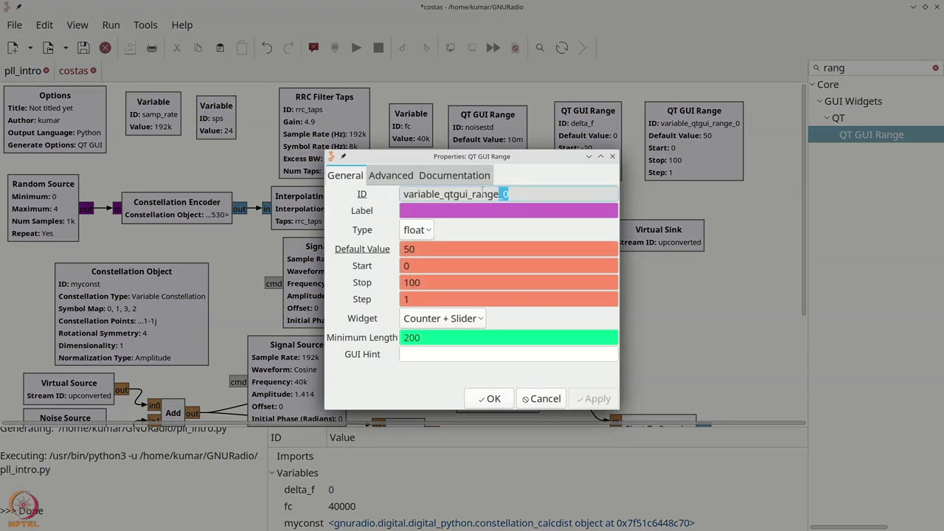
left_click_drag(483, 190, 293, 191)
type("delay")
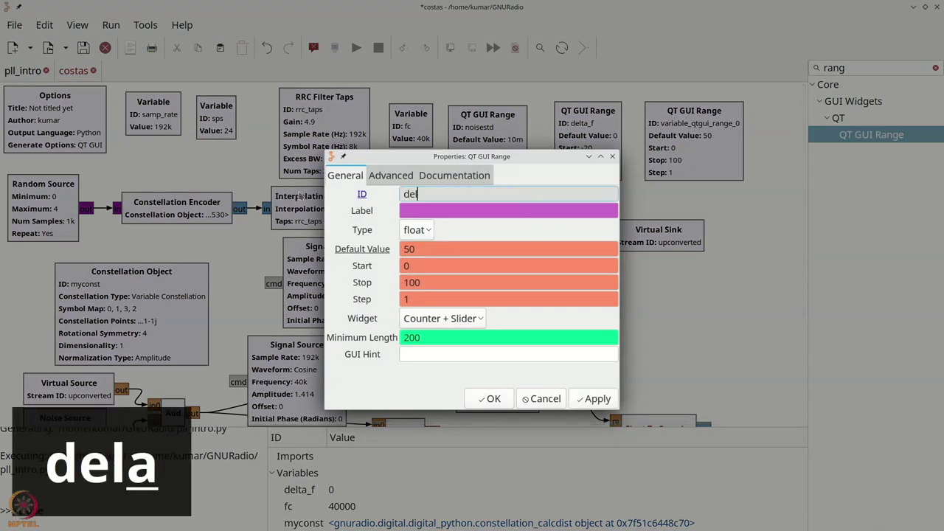
left_click(406, 232)
left_click(410, 249)
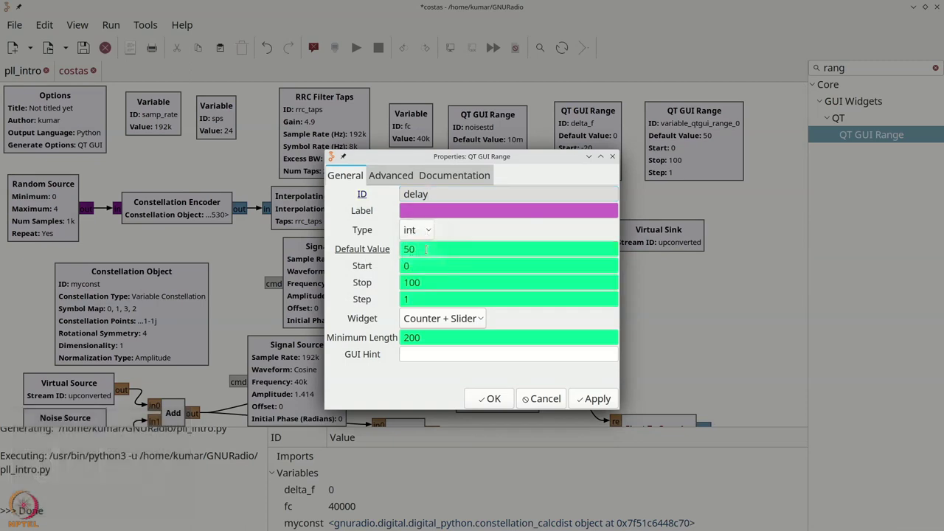
type("0")
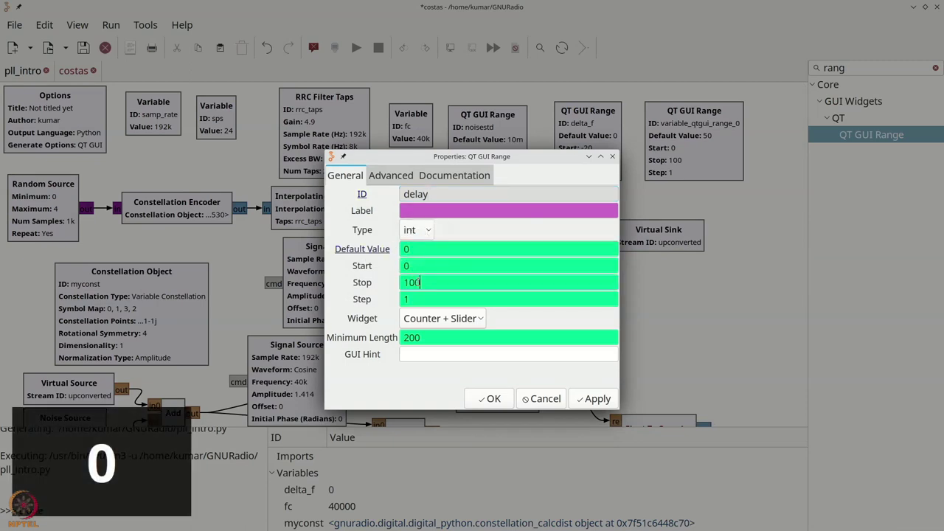
Step: Set the delay range's stop value to sps and its default value to 9, and apply the properties
left_click_drag(421, 282, 389, 288)
type("sop")
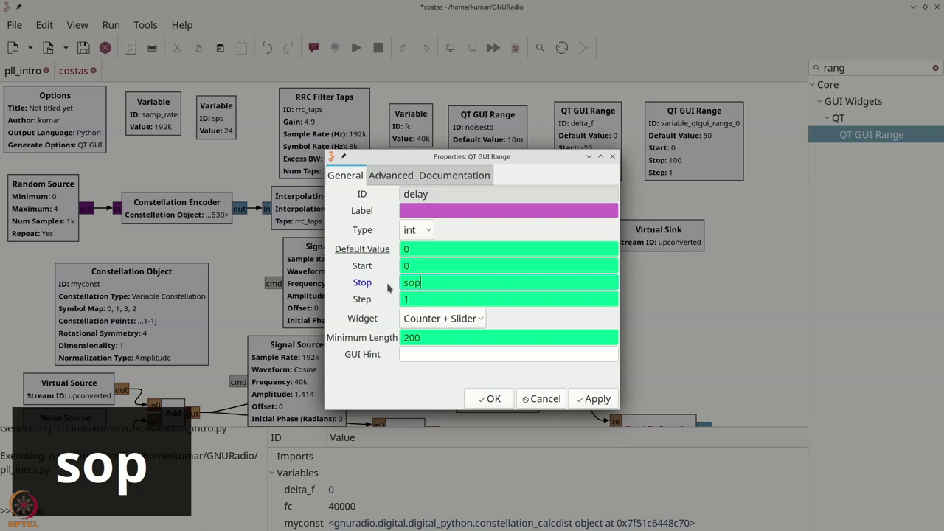
key("BackSpace")
key("BackSpace")
key("BackSpace")
type("sps")
left_click_drag(416, 249, 391, 244)
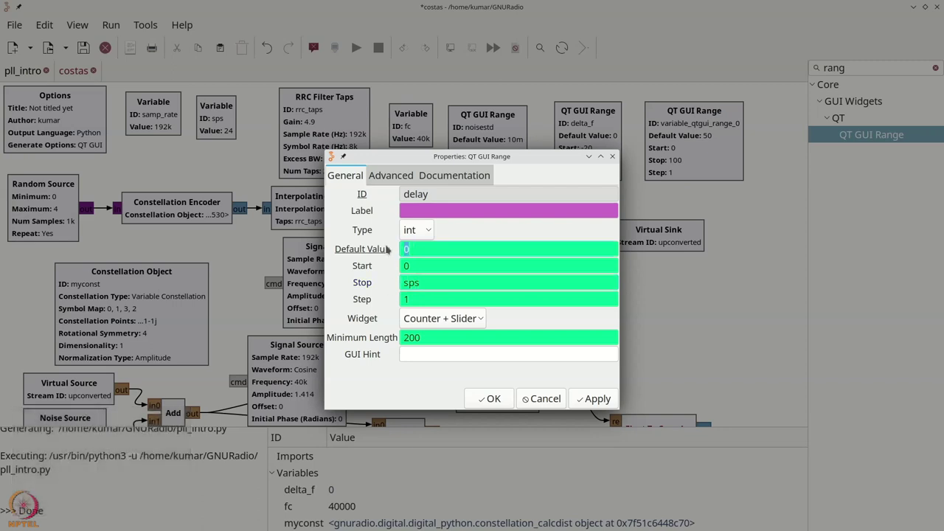
type("9")
left_click(488, 398)
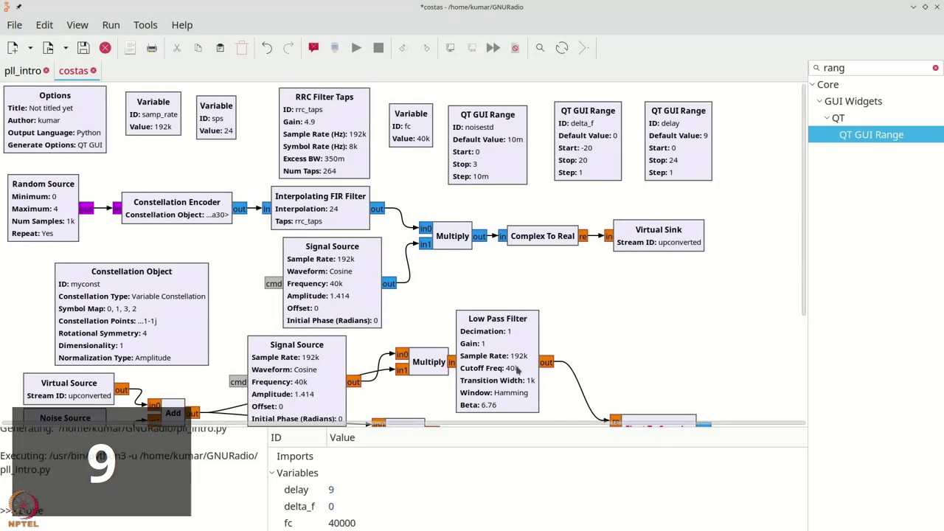
Step: Add a Delay block to the right of Float To Complex and connect the complex output to its input
scroll(528, 359, "down", 2)
left_click_drag(671, 351, 657, 343)
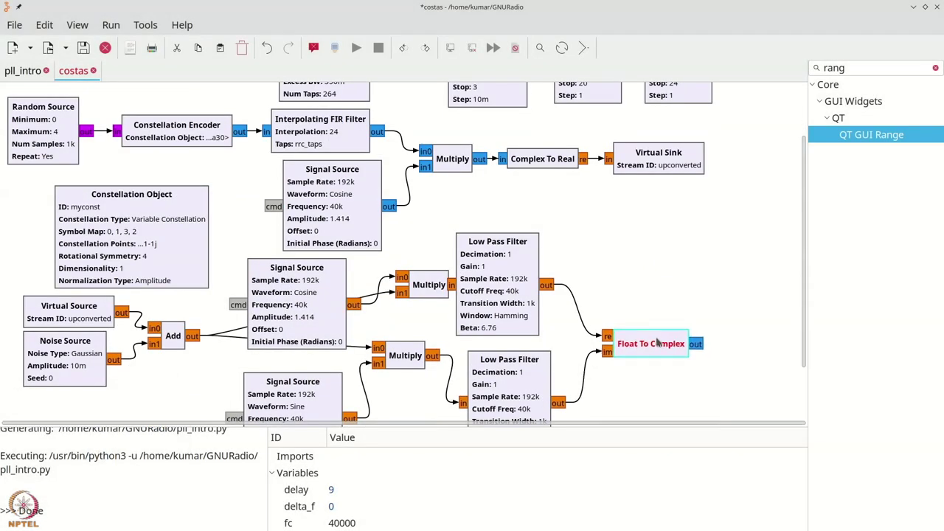
key("ctrl+f")
type("del")
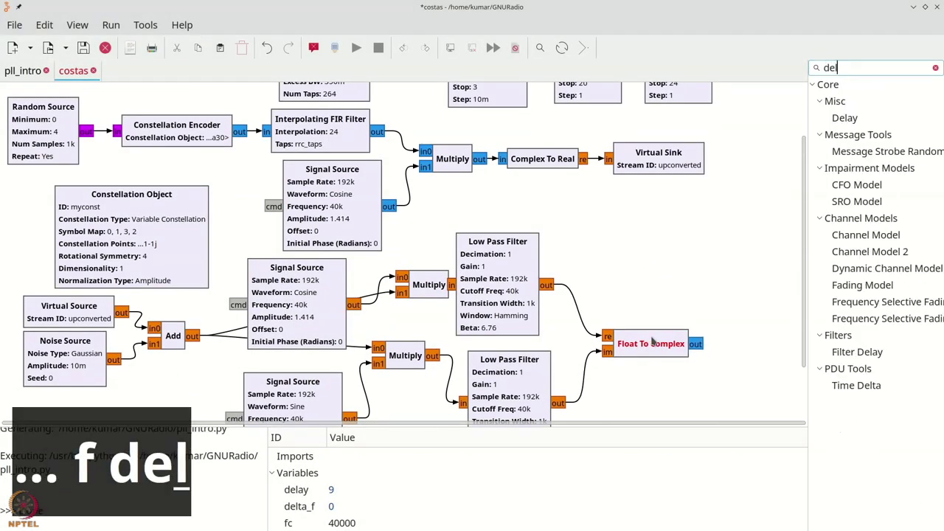
left_click(844, 118)
left_click_drag(844, 118, 705, 310)
left_click_drag(662, 348, 623, 336)
left_click(659, 332)
left_click(686, 305)
Step: Set the Delay block's delay to the variable delay
double_click(720, 317)
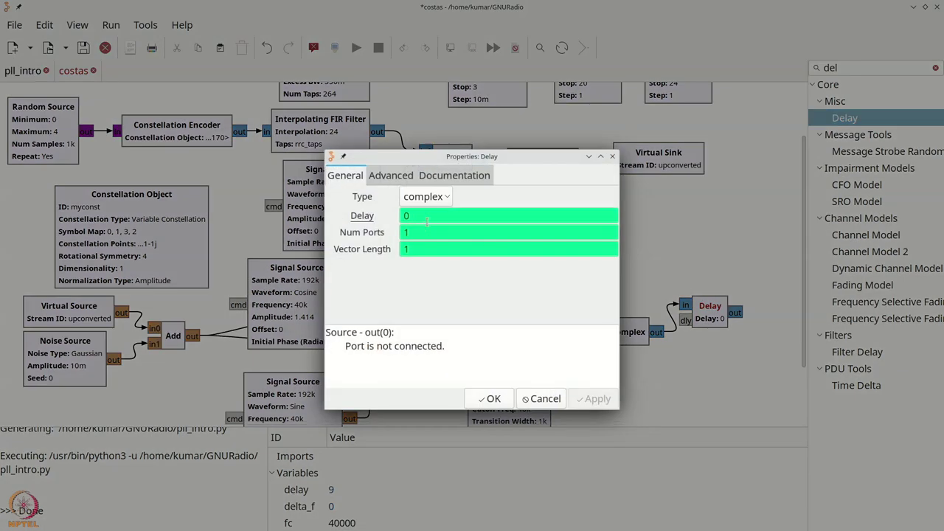
type("delay")
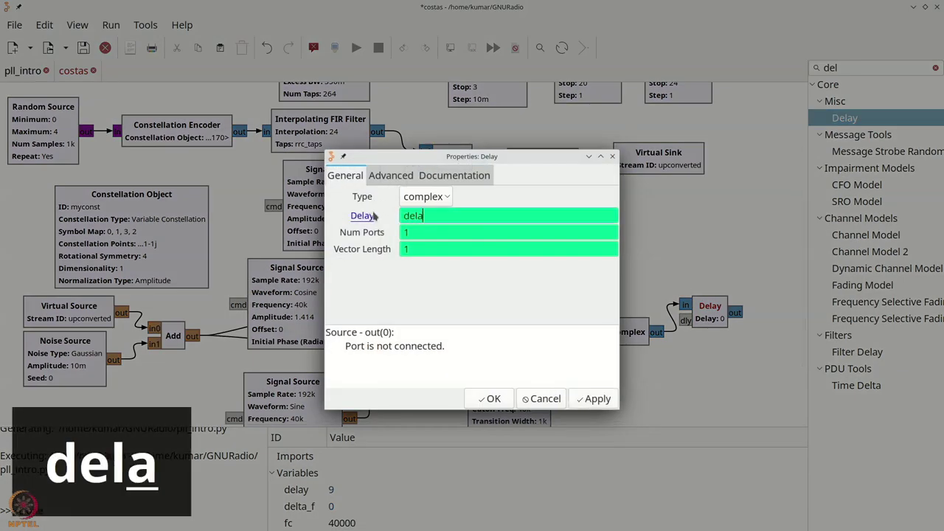
left_click(492, 398)
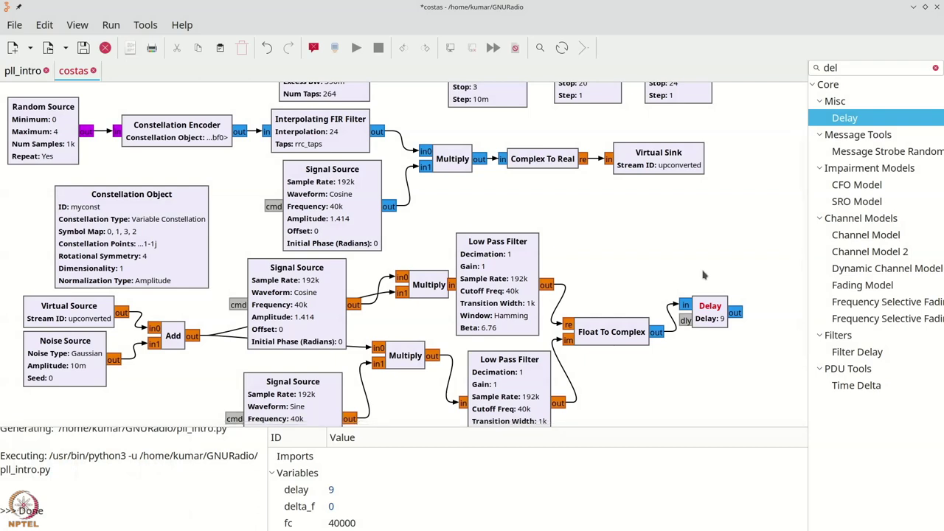
Step: Add a QT GUI Constellation Sink above the Delay block and connect the Delay output to it
key("ctrl+f")
type("co")
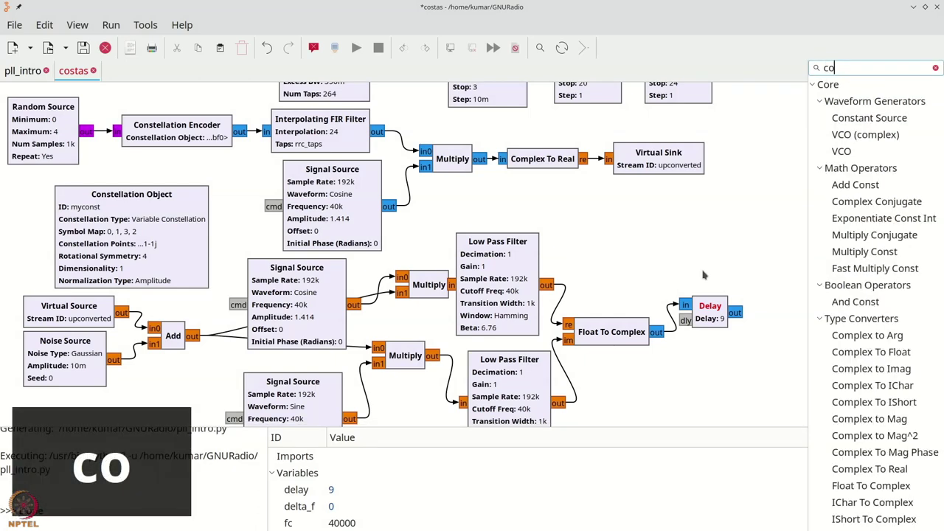
type("nst")
left_click_drag(878, 435, 747, 282)
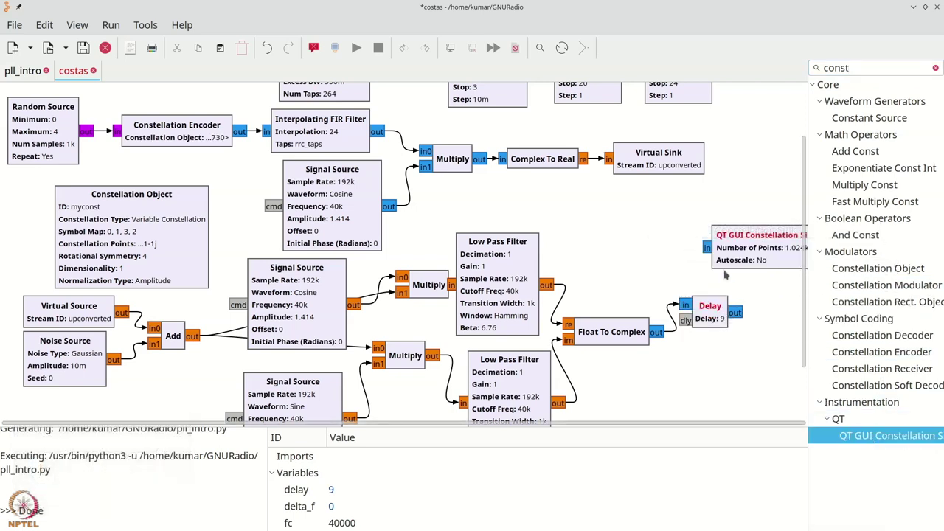
left_click(708, 252)
left_click_drag(736, 314, 721, 250)
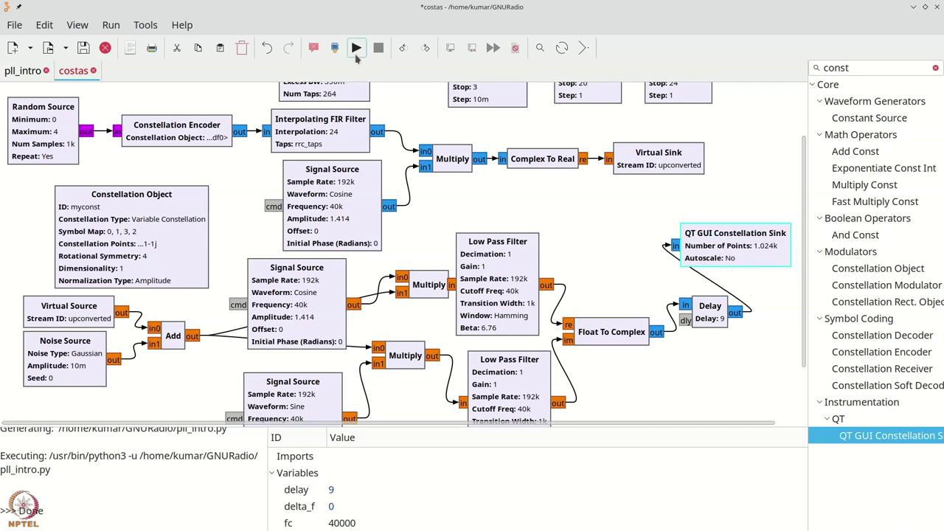
Step: Run the flowgraph, examine the enlarged constellation plot and close the plot window
left_click(356, 49)
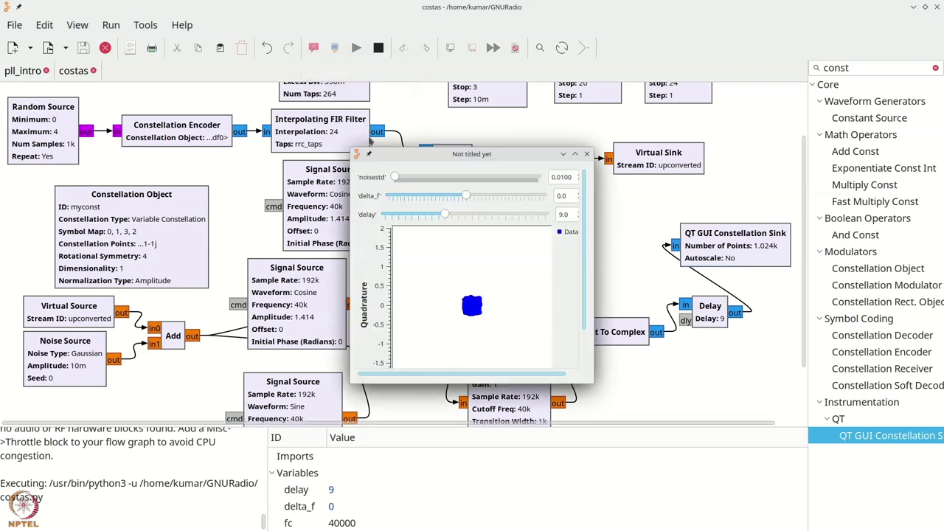
left_click(575, 154)
scroll(915, 67, "up", 8)
left_click(934, 7)
Step: Delete the QT GUI Constellation Sink
scroll(654, 287, "down", 1)
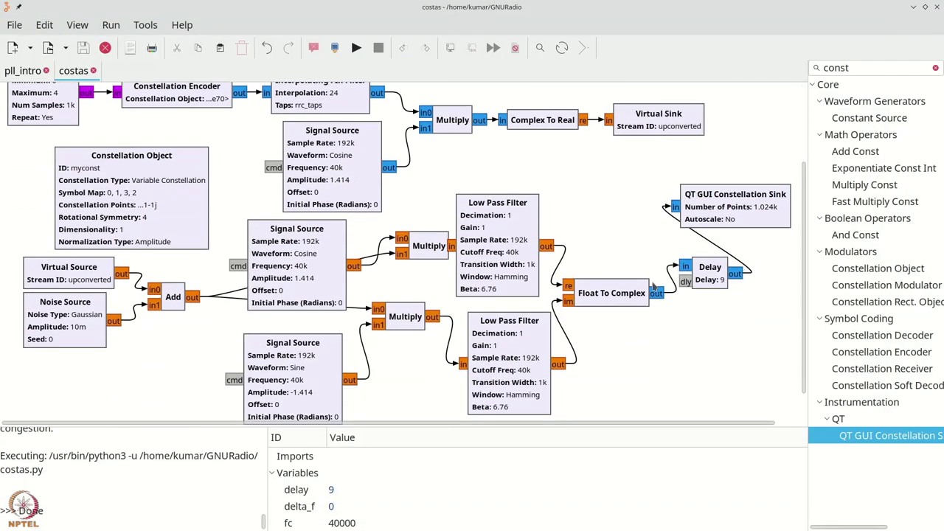
left_click(708, 221)
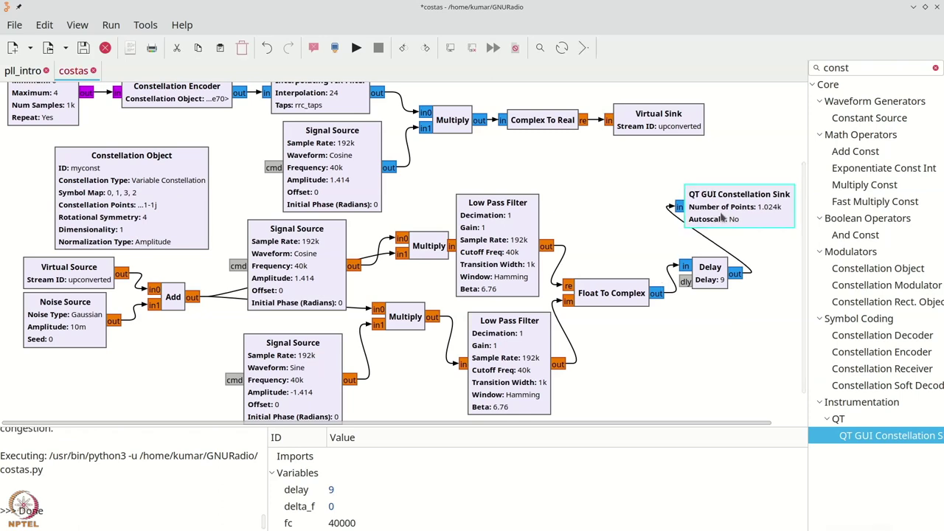
key("Delete")
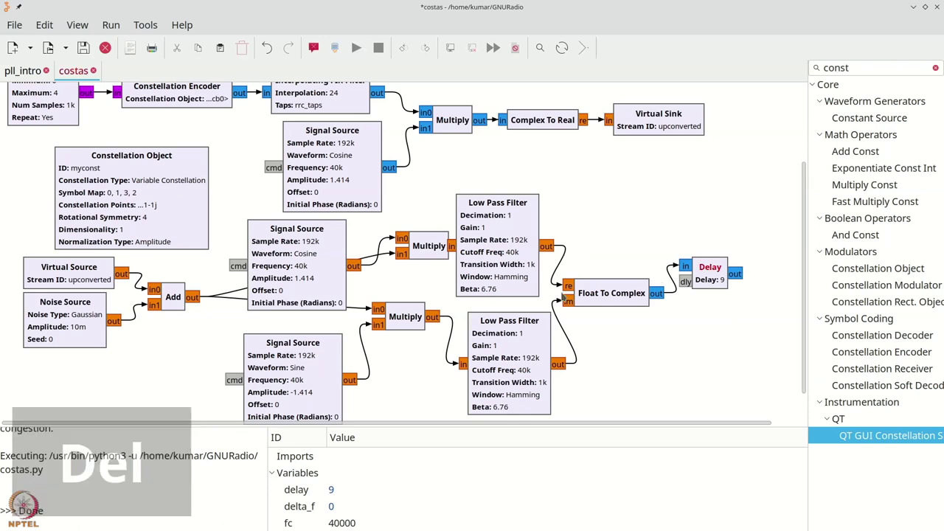
Step: Add a Decimating FIR Filter below the Delay block
key("ctrl+f")
type("de")
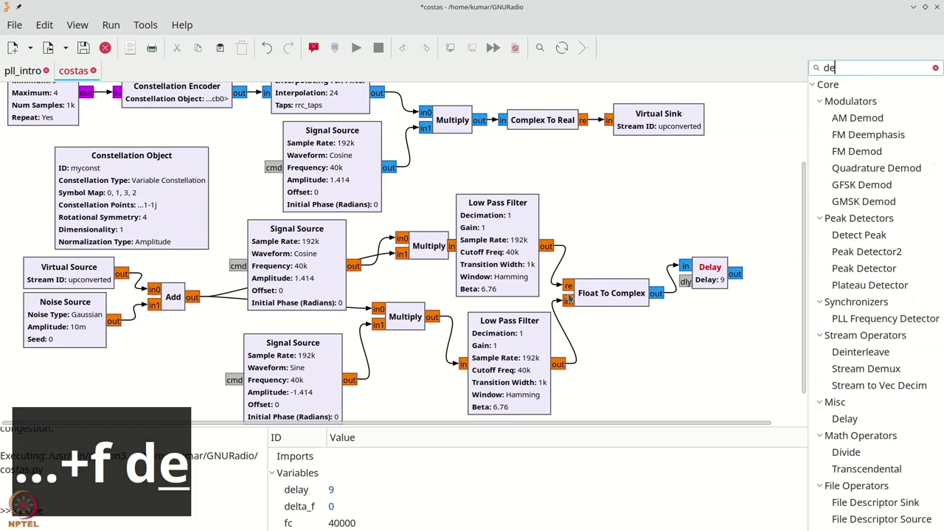
type("ci")
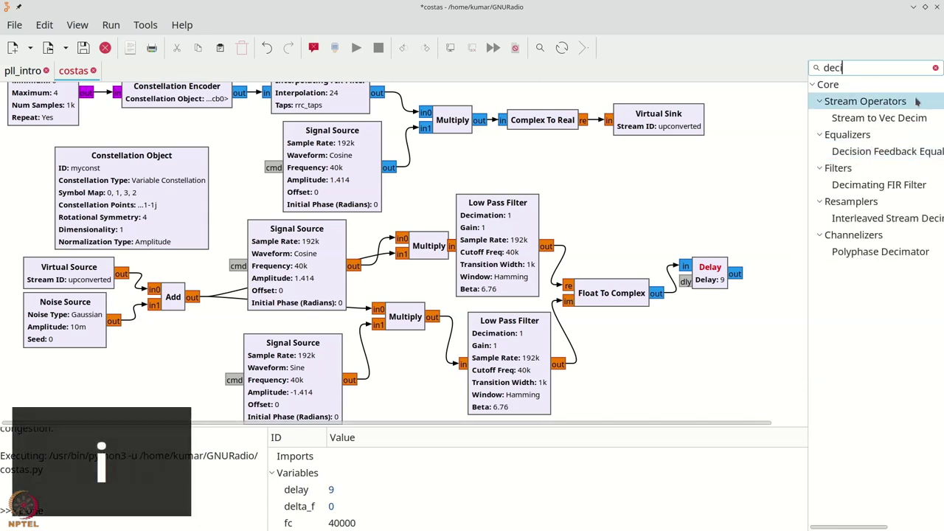
left_click_drag(858, 185, 642, 356)
Step: Rotate the Delay block clockwise, place it under the raised Float To Complex block and connect its output to the Decimating FIR Filter
left_click_drag(713, 282, 701, 324)
key("Right")
left_click_drag(617, 296, 636, 233)
left_click_drag(695, 295, 627, 293)
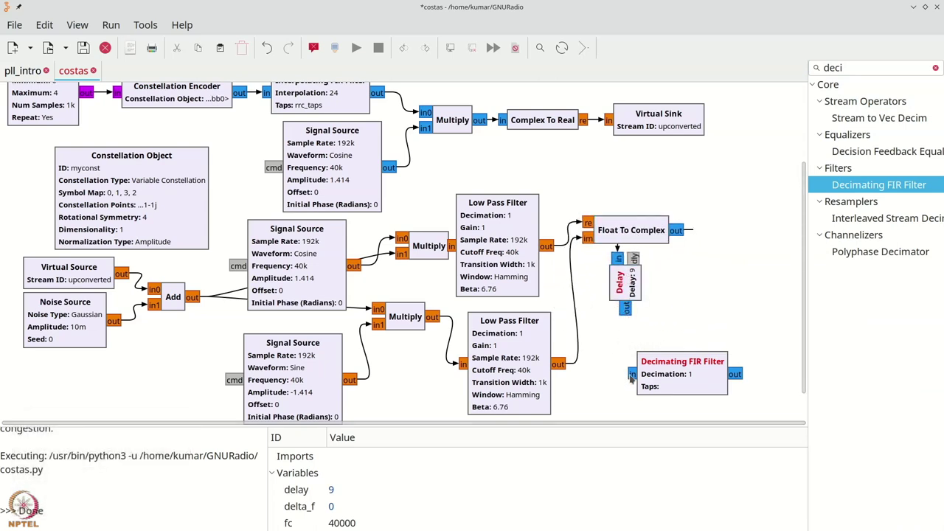
Step: Set the Decimating FIR Filter's decimation to sps and its taps to rrc_taps
double_click(663, 367)
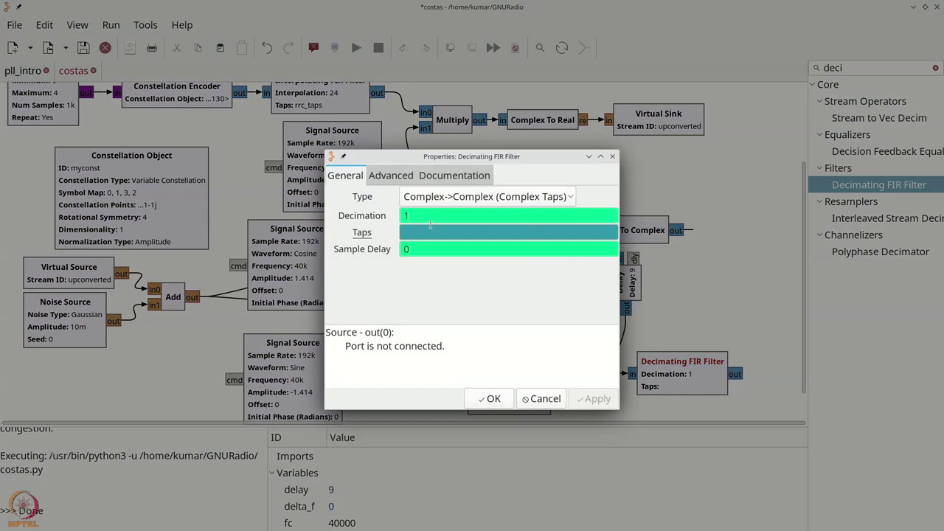
type("sps")
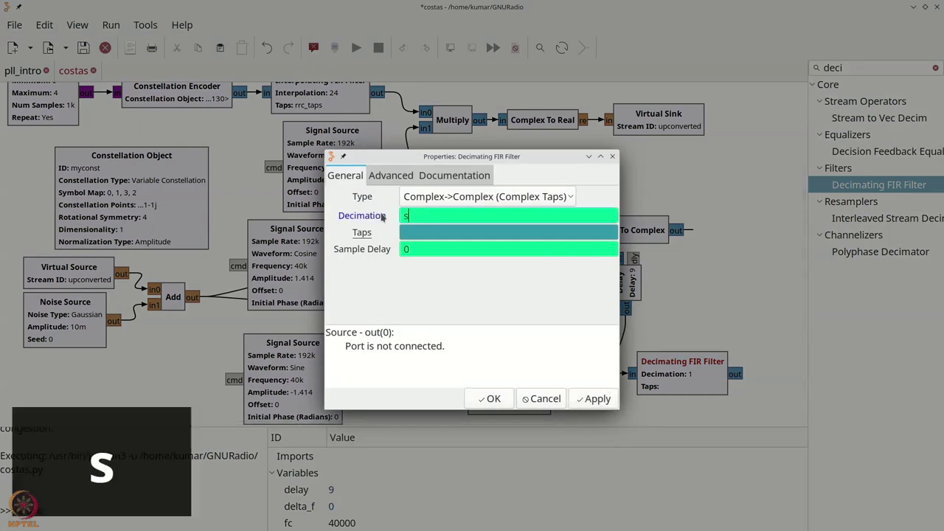
left_click(416, 232)
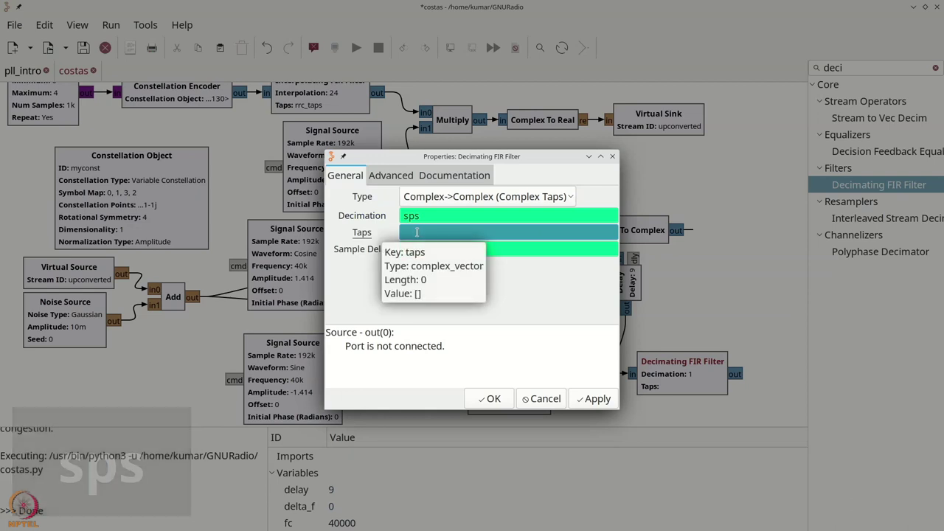
type("rrc")
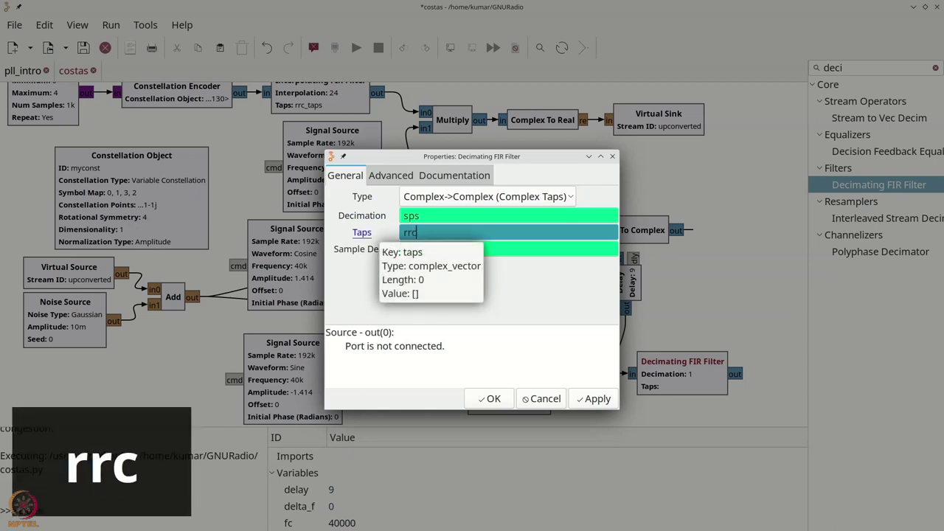
type("_taps")
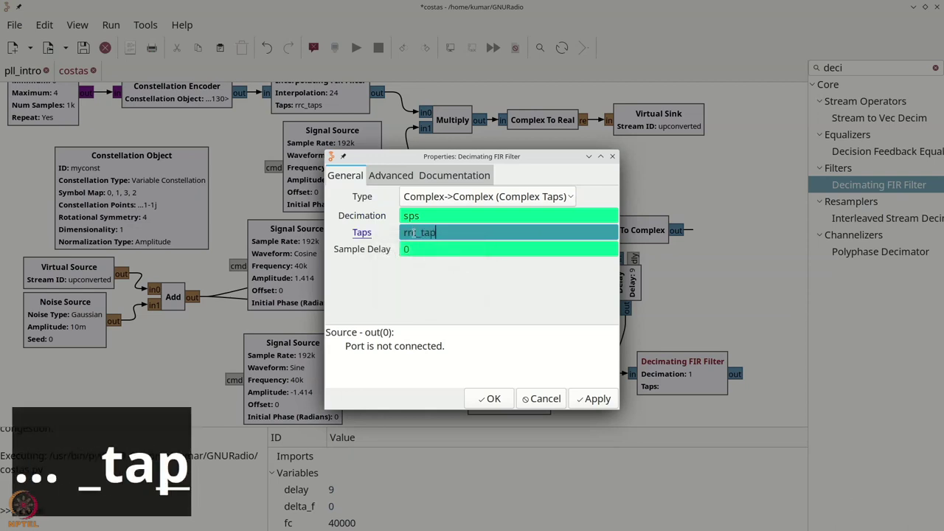
left_click(489, 399)
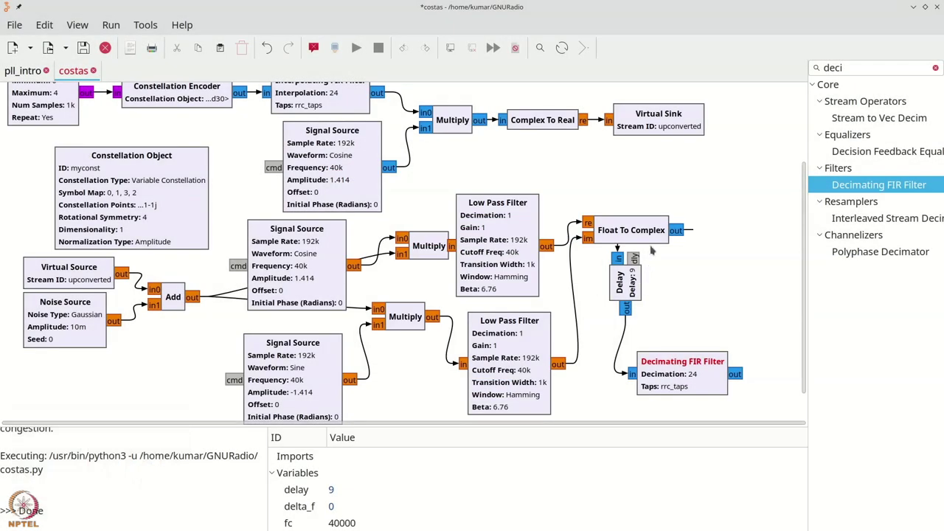
Step: Shift the Float To Complex block up, add a QT GUI Constellation Sink and feed it from the Decimating FIR Filter's output
left_click_drag(649, 235, 630, 215)
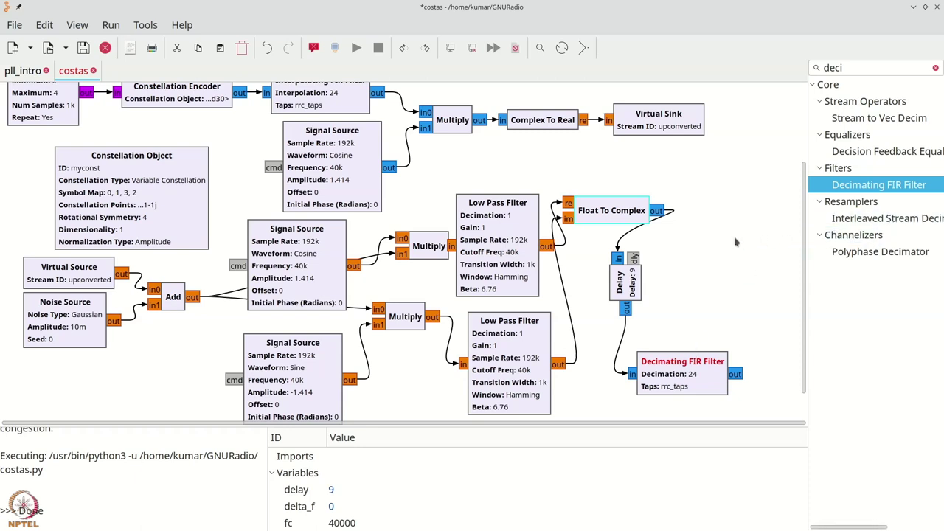
key("ctrl+f")
type("co")
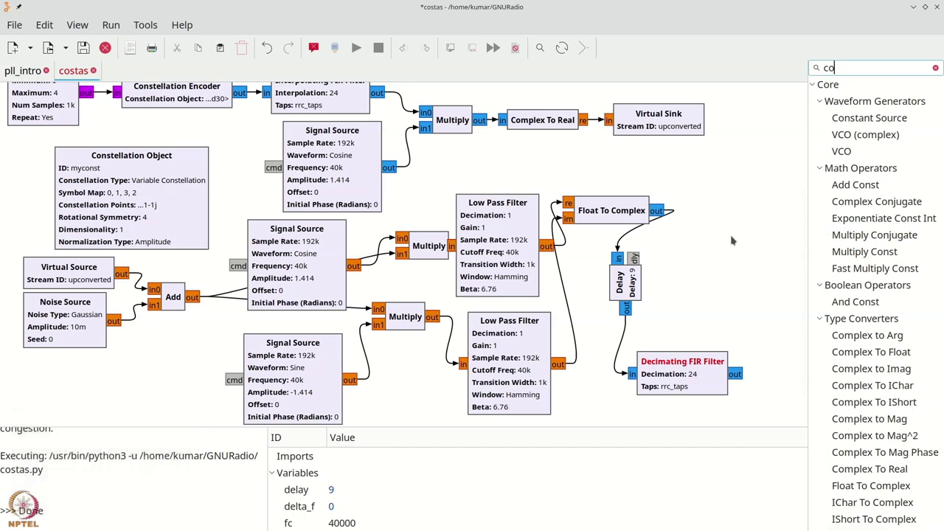
type("nst")
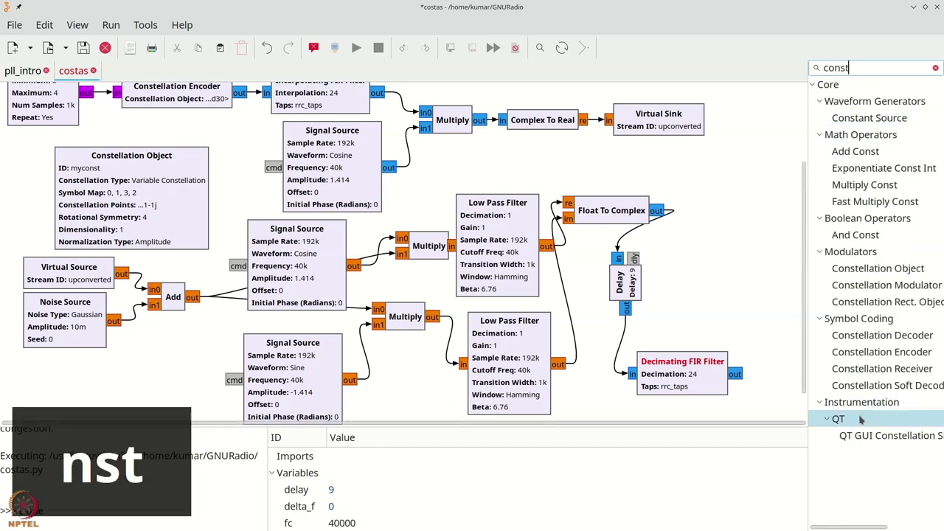
left_click_drag(870, 435, 703, 298)
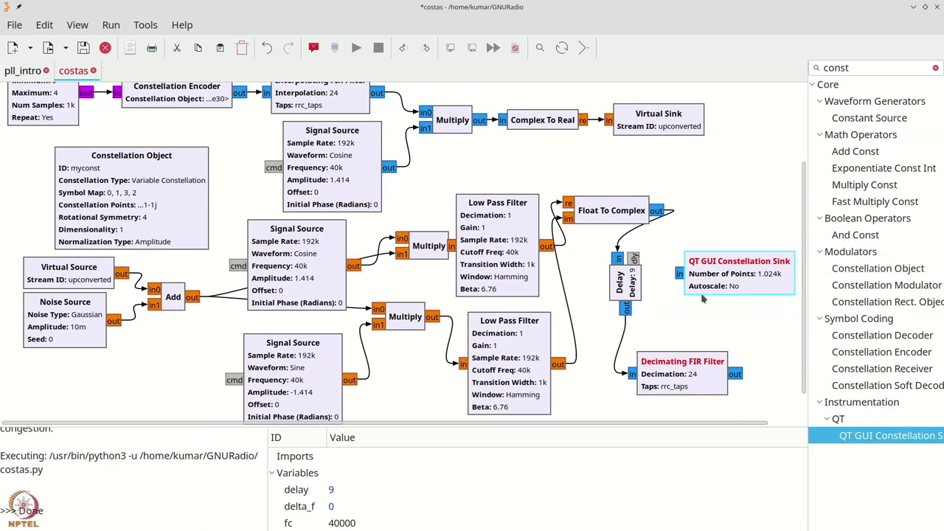
left_click(735, 374)
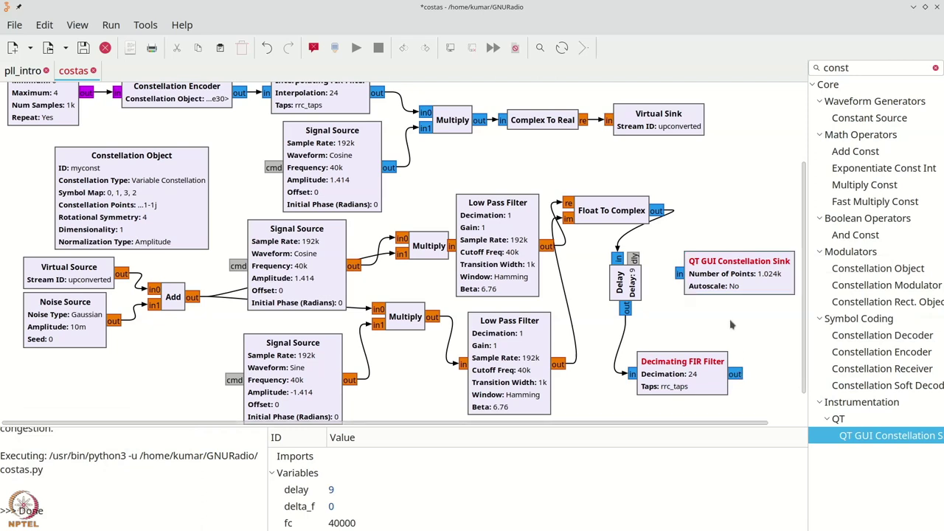
left_click(681, 273)
Step: Run the flowgraph and step delta_f up and back down to 1.0 while examining the constellation
left_click(356, 47)
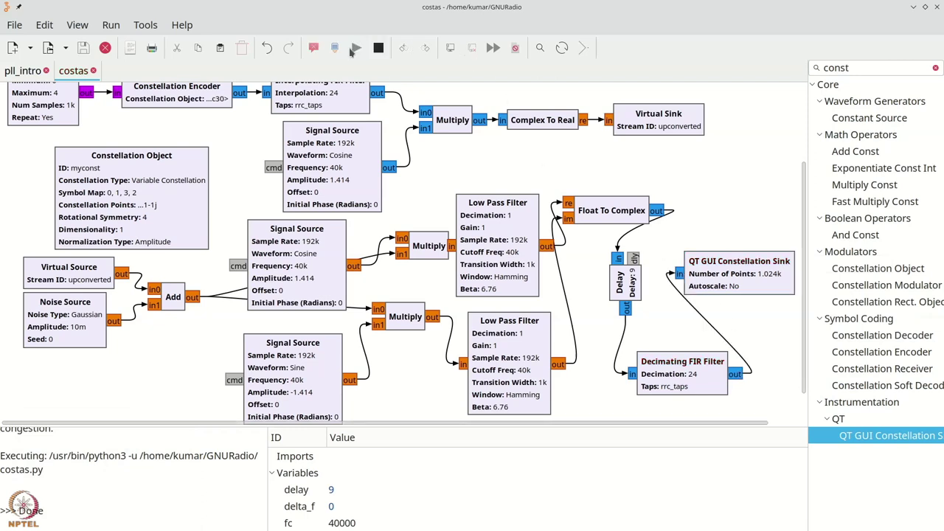
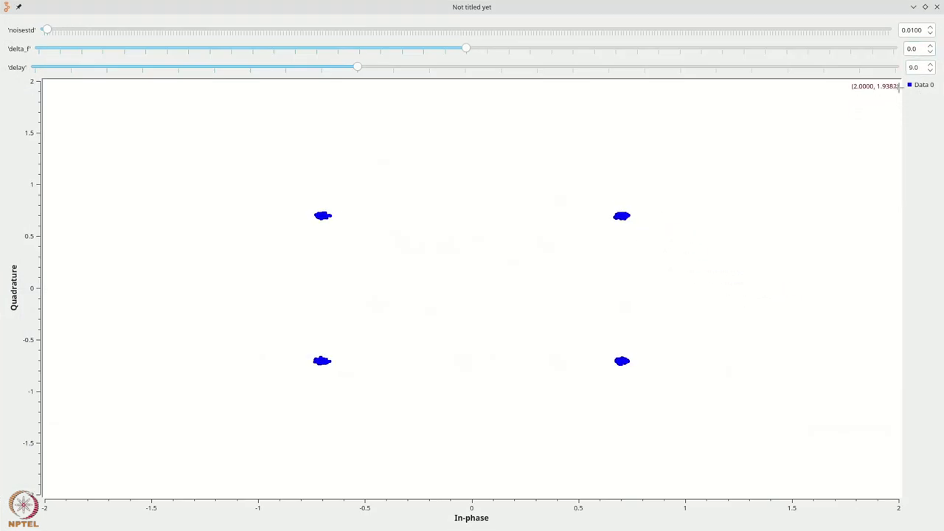
left_click(931, 49)
left_click(931, 49)
left_click(931, 48)
left_click(931, 49)
left_click(931, 49)
left_click(931, 49)
left_click(931, 53)
left_click(931, 53)
left_click(931, 52)
left_click(931, 53)
left_click(931, 52)
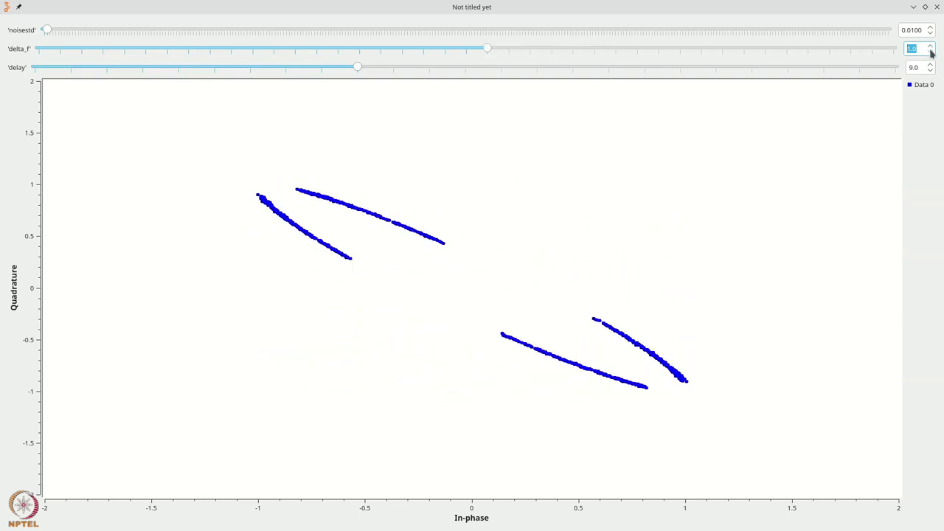
left_click(931, 52)
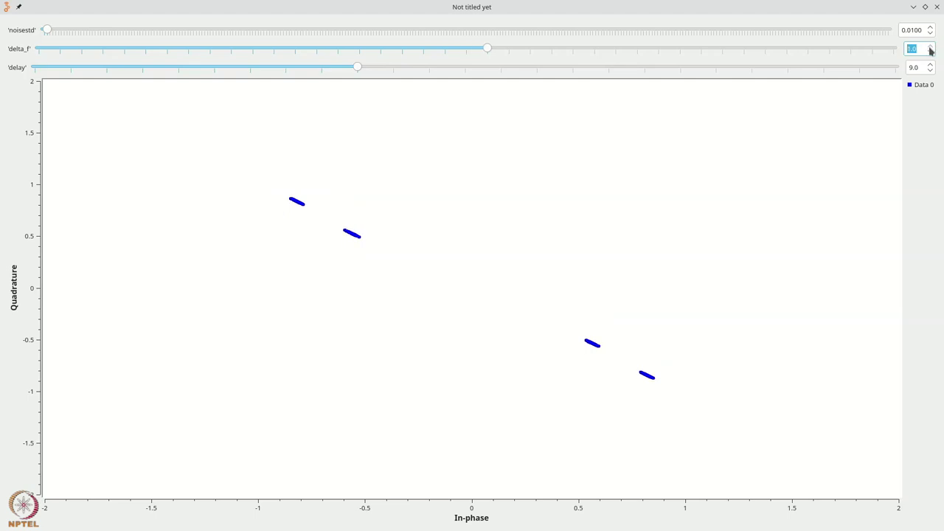
Step: Raise delta_f beyond 5.0 and return it to 0.0 while examining the constellation, and close the plot window
left_click(931, 49)
left_click(931, 49)
left_click(931, 48)
left_click(931, 49)
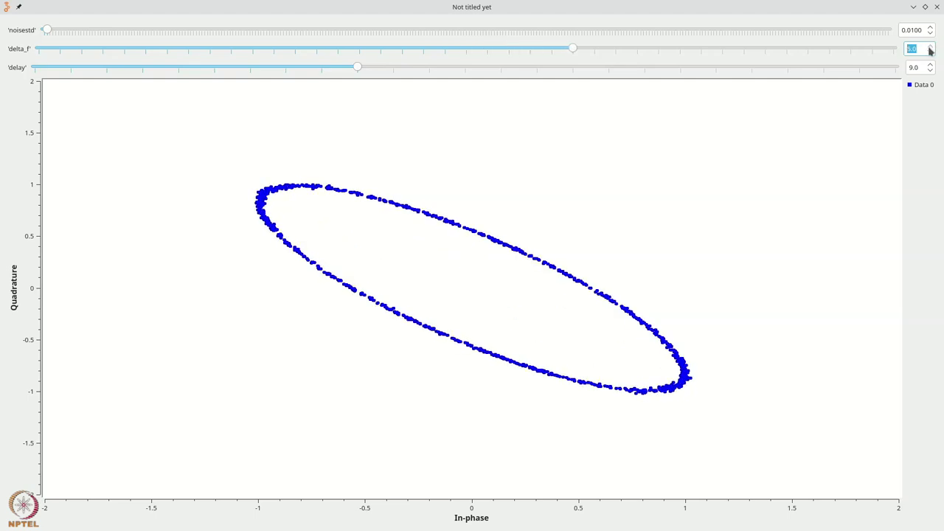
left_click(931, 49)
left_click(931, 49)
left_click(931, 49)
left_click(931, 52)
left_click(931, 53)
left_click(931, 52)
left_click(931, 52)
left_click(931, 53)
left_click(931, 53)
left_click(931, 52)
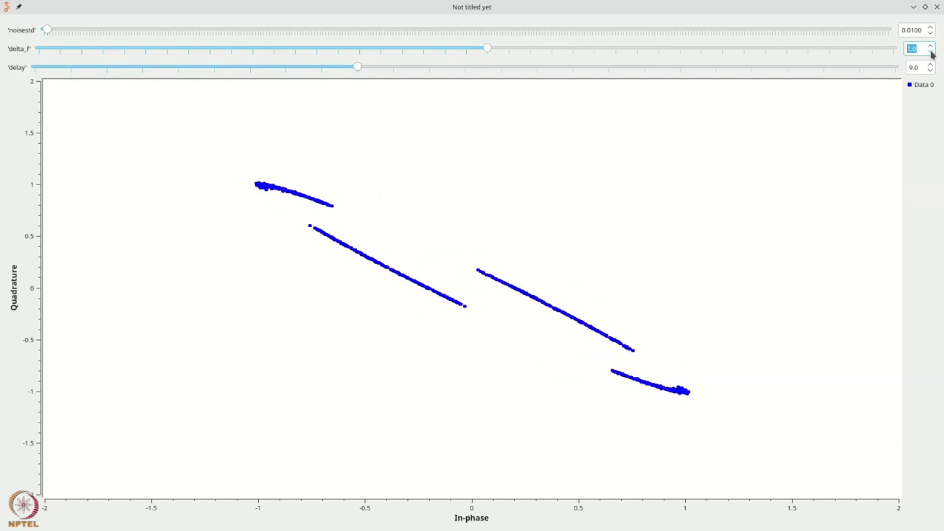
left_click(931, 53)
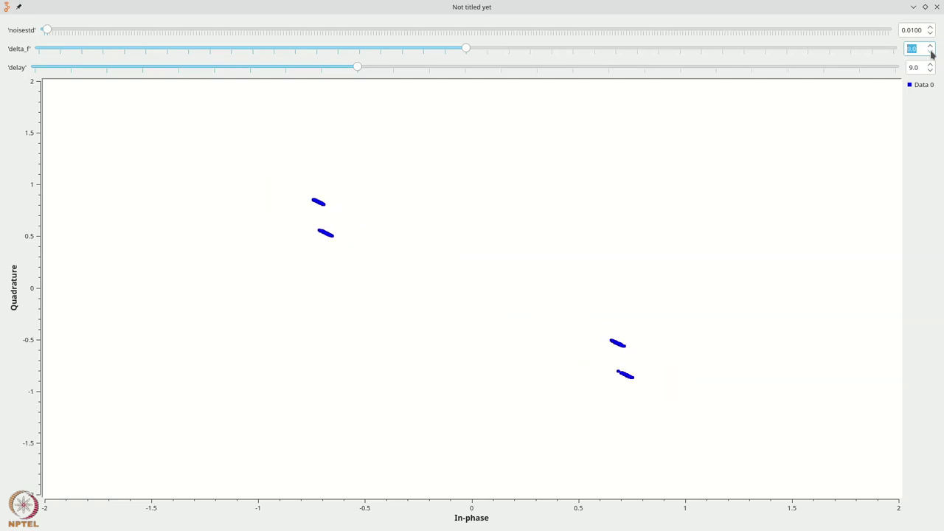
left_click(937, 7)
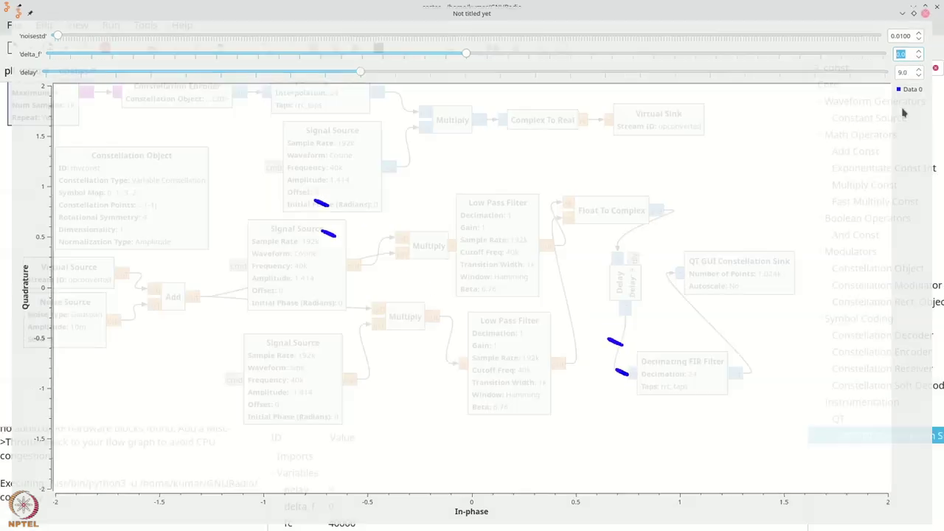
Step: Raise the QT GUI Constellation Sink slightly and add a Costas Loop block above it
left_click(744, 271)
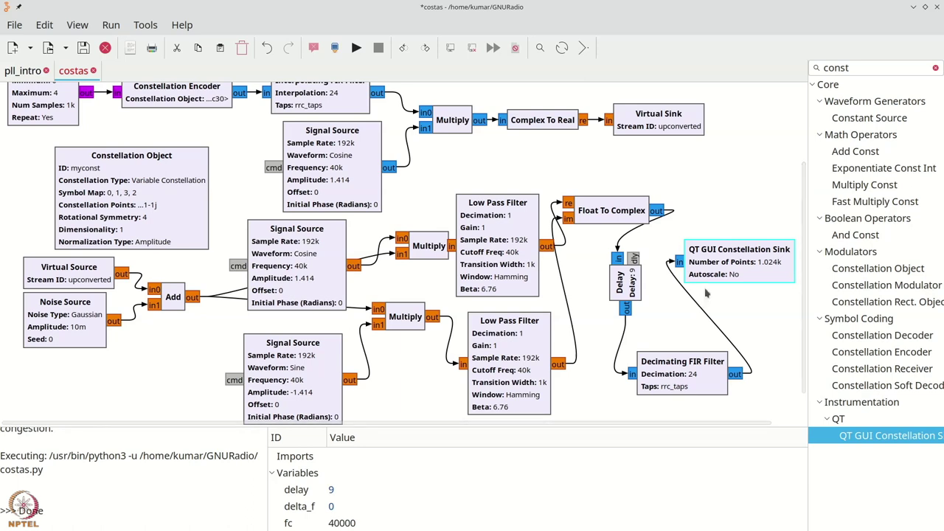
key("ctrl+f")
type("c")
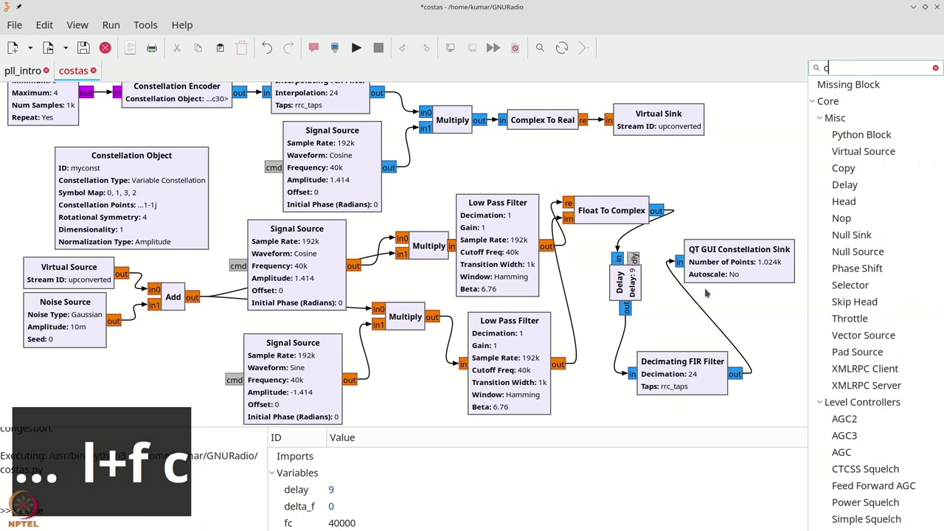
type("osta")
left_click_drag(861, 118, 730, 181)
Step: Widen the canvas area and place the Costas Loop to the right of the shifted Decimating FIR Filter
left_click_drag(657, 362, 633, 341)
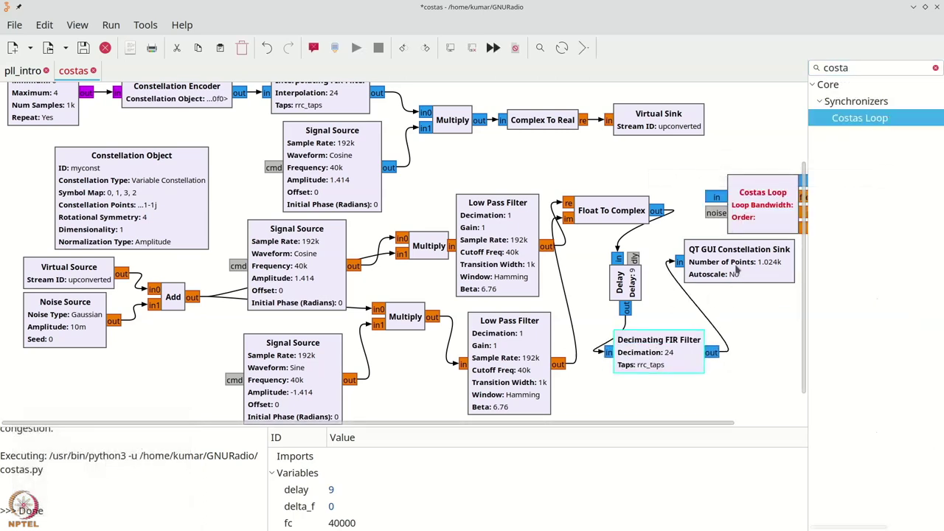
left_click_drag(804, 267, 899, 278)
left_click_drag(746, 211, 774, 350)
Step: Replace the direct filter-to-sink connection by routing the Decimating FIR Filter through the Costas Loop into the QT GUI Constellation Sink
left_click(712, 326)
key("Delete")
left_click_drag(730, 350, 744, 337)
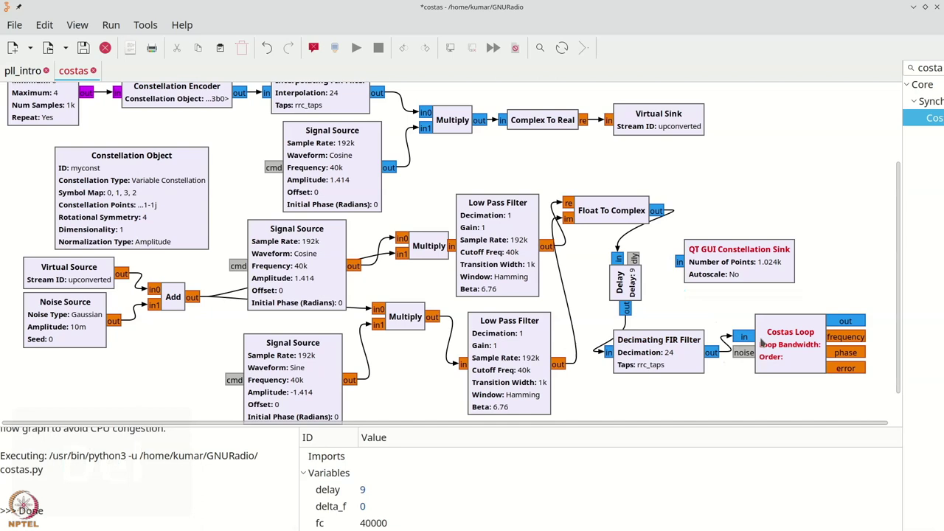
left_click_drag(680, 262, 846, 321)
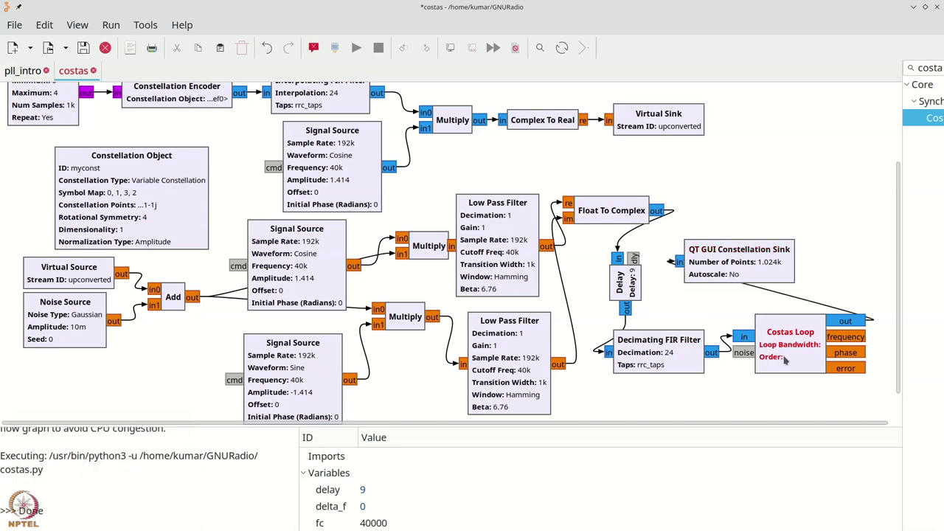
Step: Set the Costas Loop's loop bandwidth to 6.28/100 and its order to 4
double_click(786, 360)
left_click(445, 197)
type("6.")
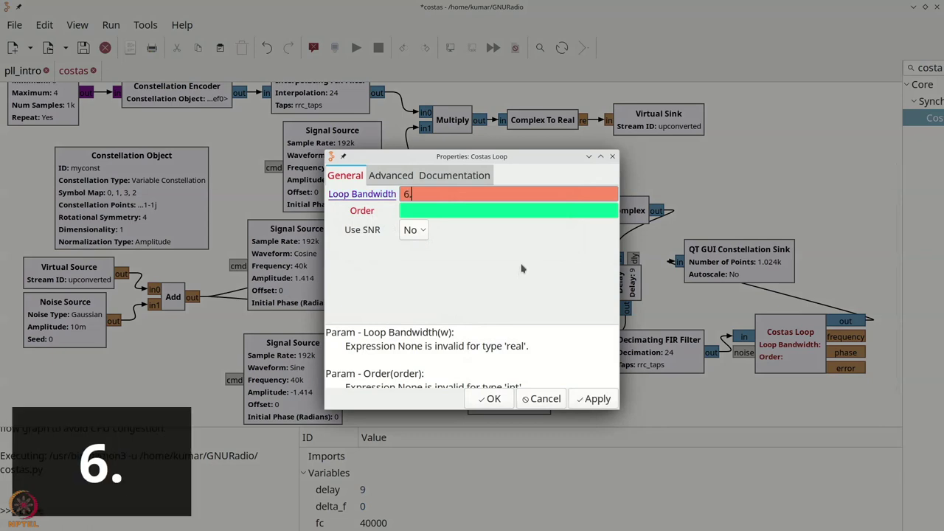
type("28/100")
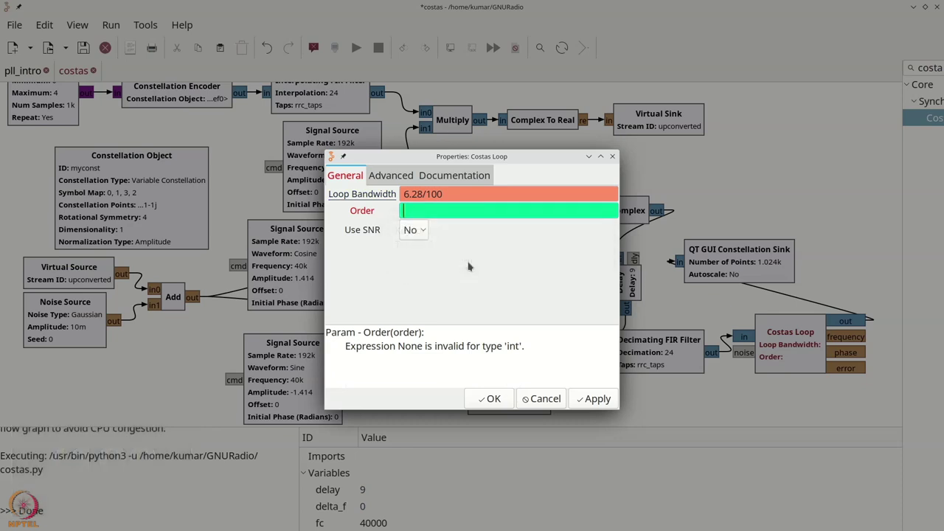
type("4")
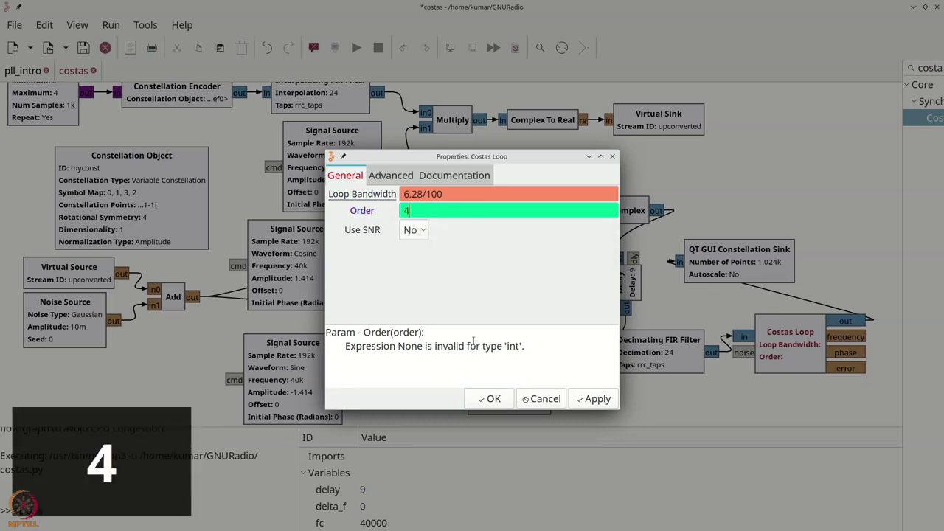
left_click(493, 399)
Step: Run the flowgraph and examine the constellation with delta_f at 2.0, 1.0 and 0.0
left_click(356, 47)
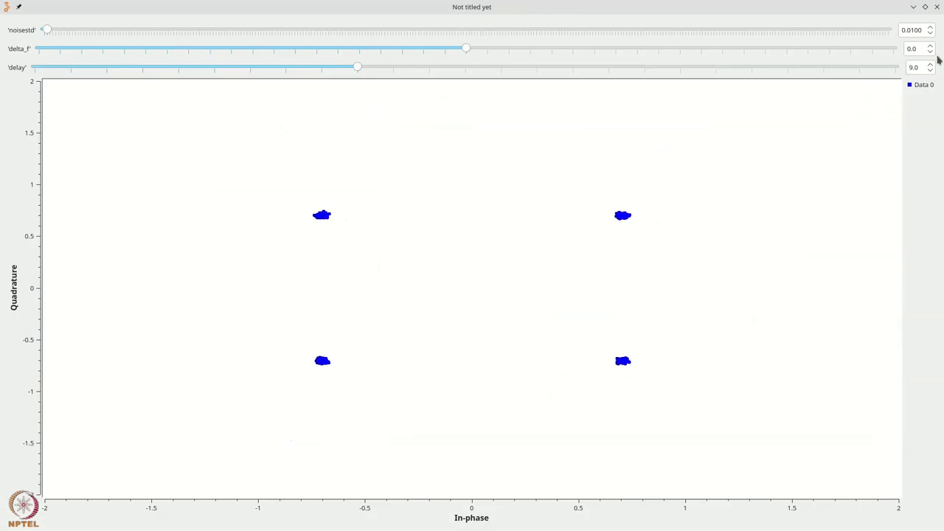
left_click(931, 45)
left_click(931, 46)
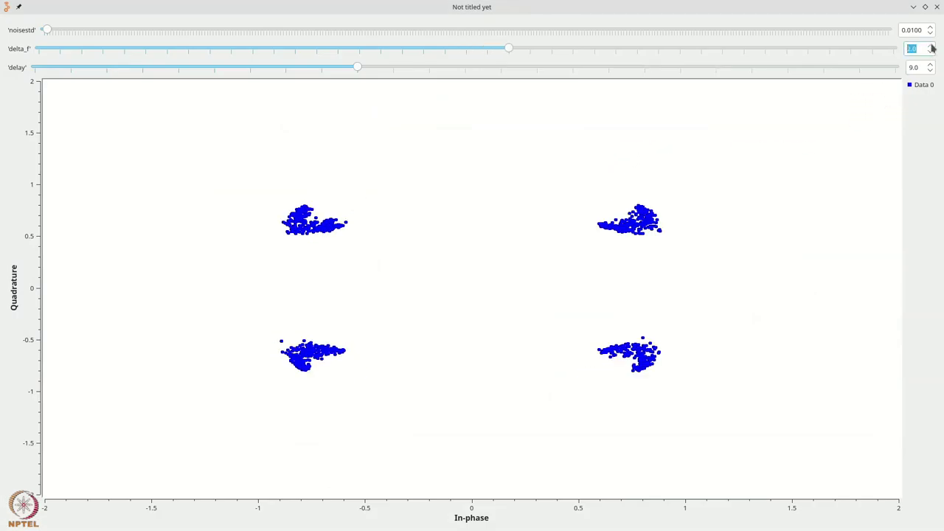
left_click(932, 53)
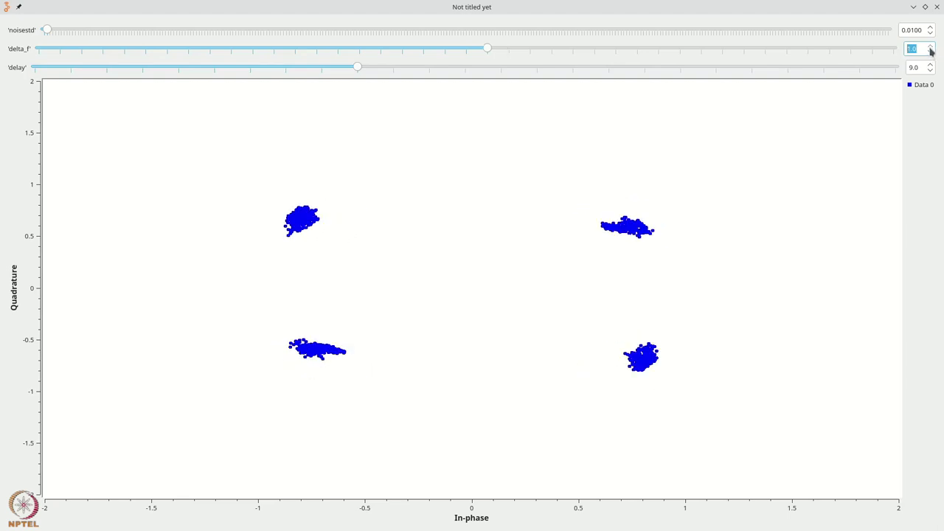
left_click(931, 52)
Step: Examine the Costas Loop's constellation with delta_f set to 0.3 and then 0.5
left_click(923, 48)
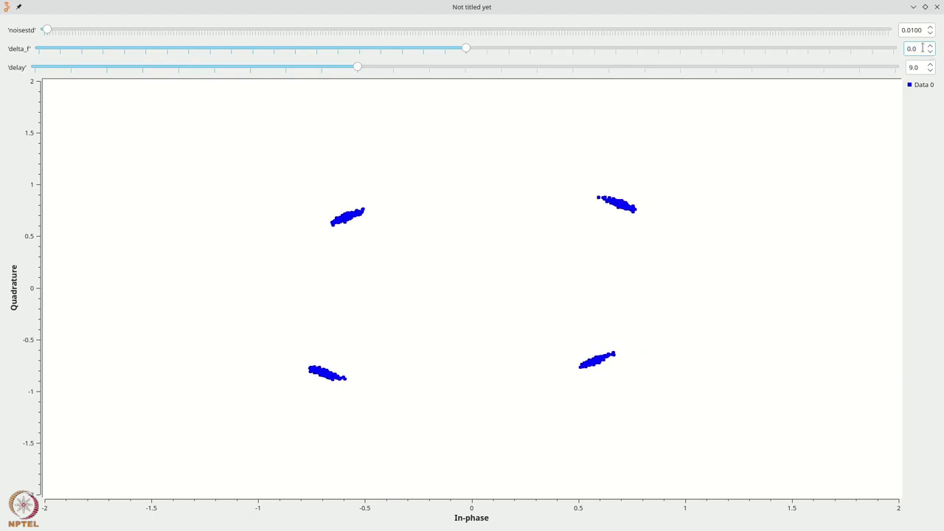
key("BackSpace")
key("BackSpace")
key("BackSpace")
key("Return")
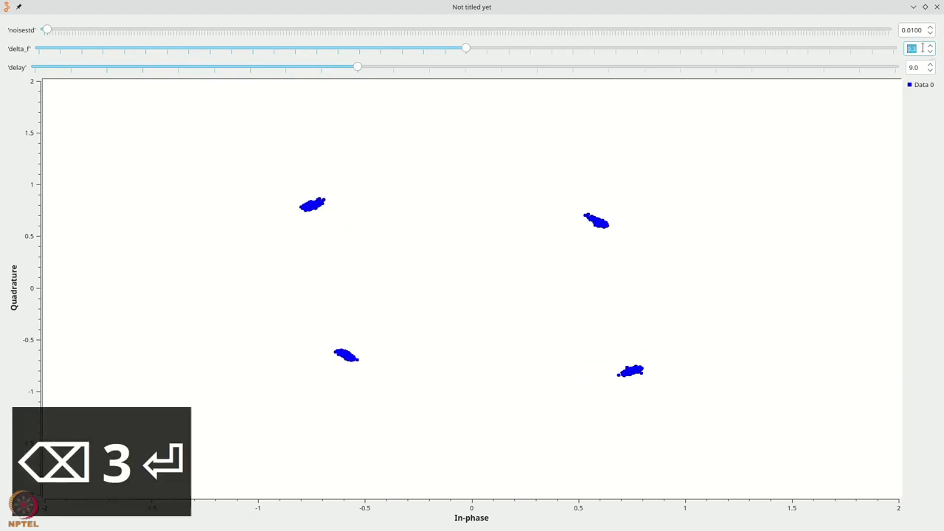
key("BackSpace")
type("0.5")
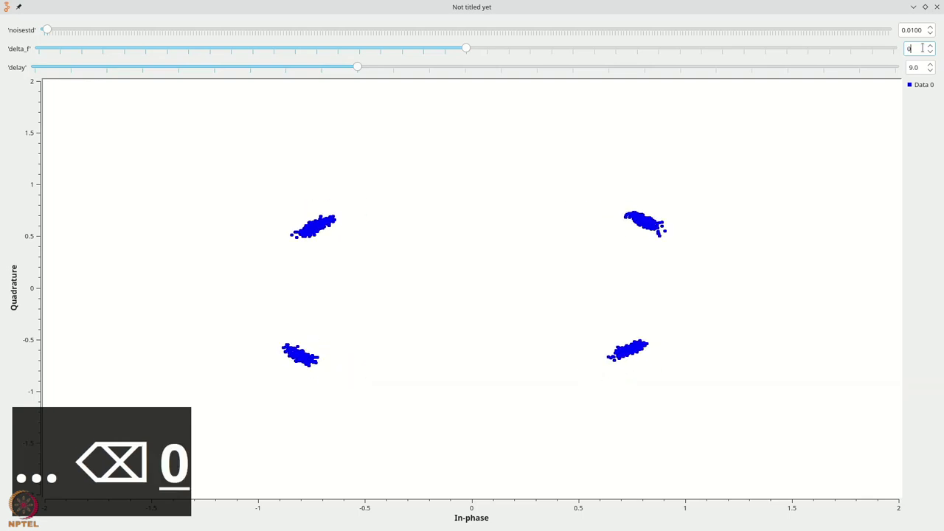
key("Return")
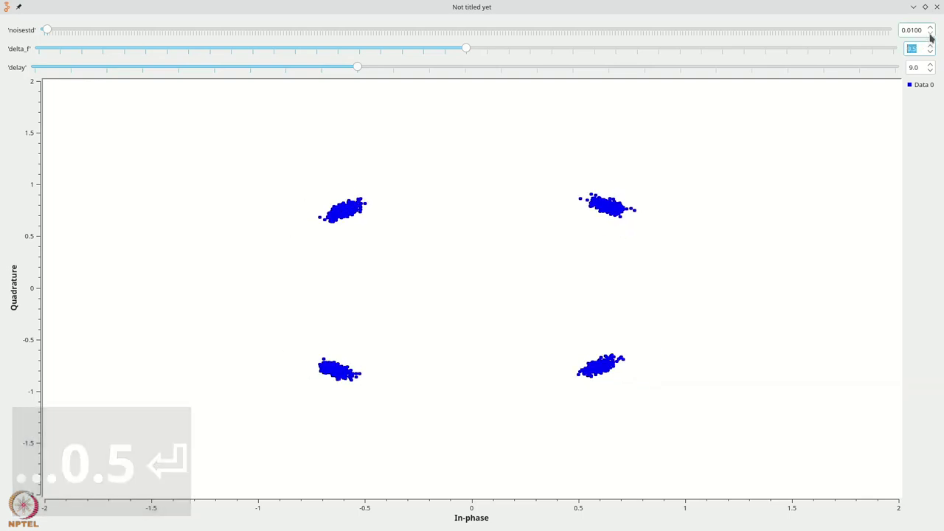
Step: Set noisestd to 0.0000 and delta_f to 0 in the running plot to examine the noiseless constellation
left_click(930, 32)
key("Tab")
type("0")
key("Return")
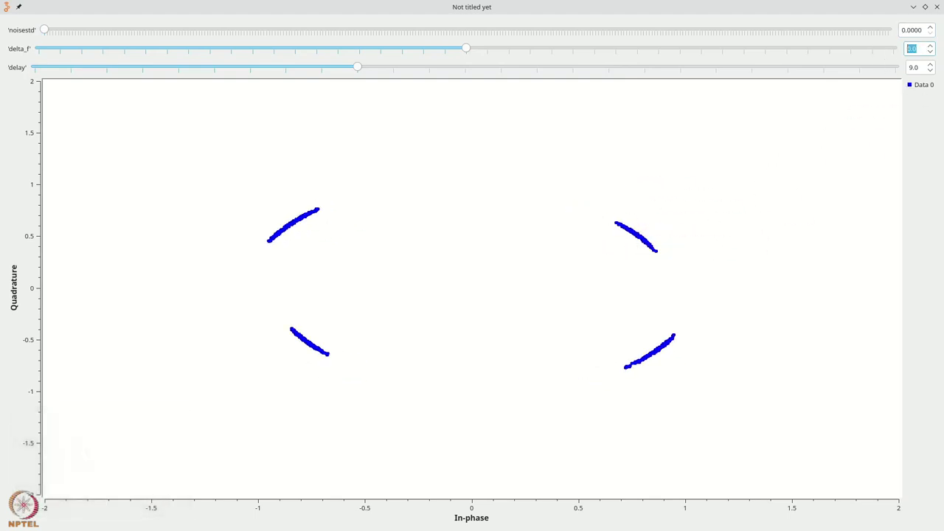
Step: Set the Random Source's number of samples to 10000 and rerun the flowgraph
left_click(937, 7)
scroll(74, 178, "up", 2)
double_click(43, 172)
left_click(439, 250)
type("0")
left_click(490, 398)
left_click(357, 47)
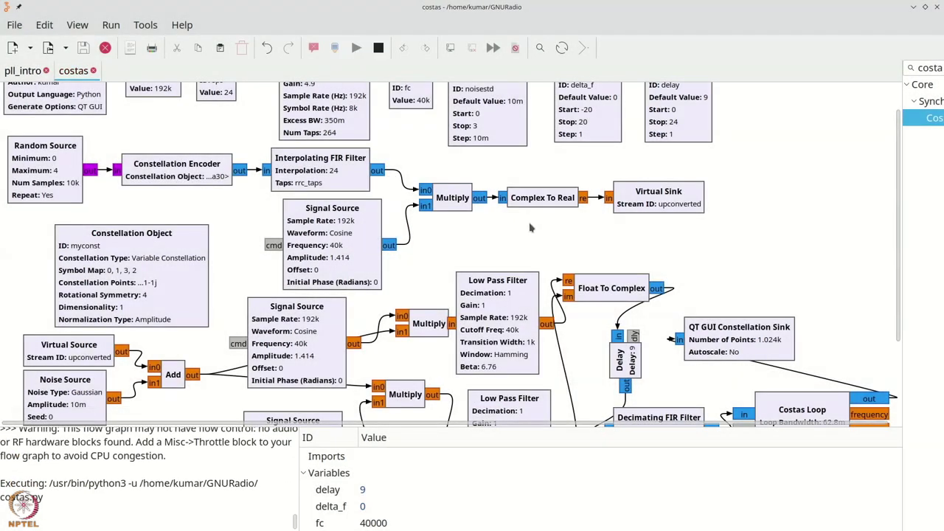
Step: Set the constellation sink's number of points to 10240 and examine the plot with delta_f at 1.0 and noisestd at 0.0000
left_click(937, 7)
scroll(749, 337, "down", 1)
double_click(742, 301)
left_click(458, 233)
type("0")
key("Return")
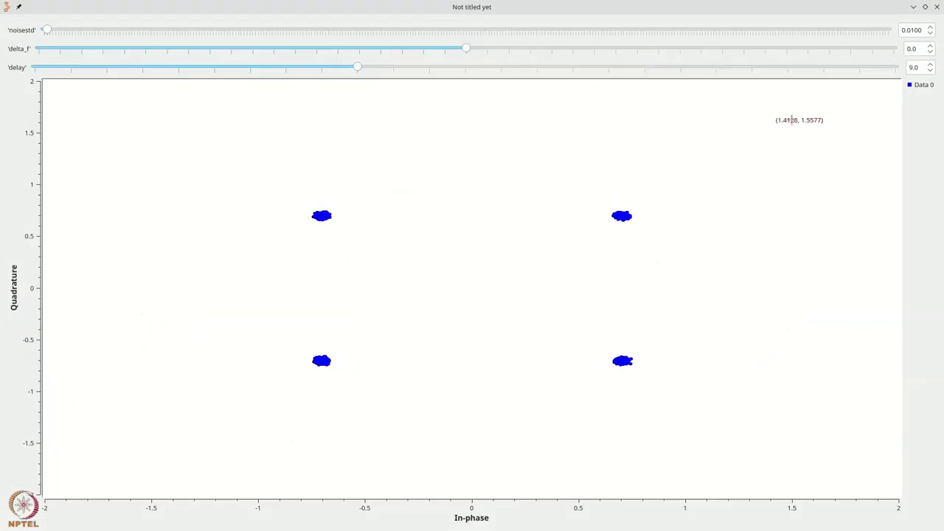
left_click(932, 47)
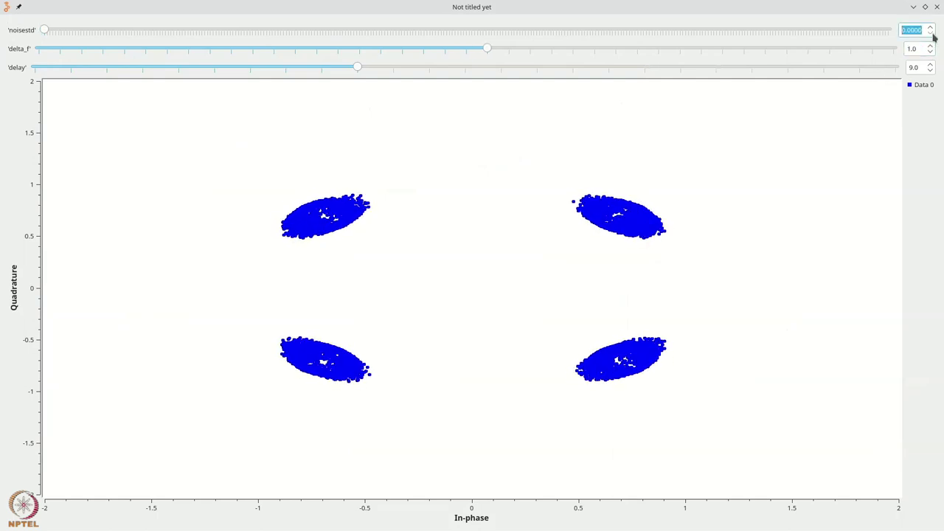
left_click(937, 7)
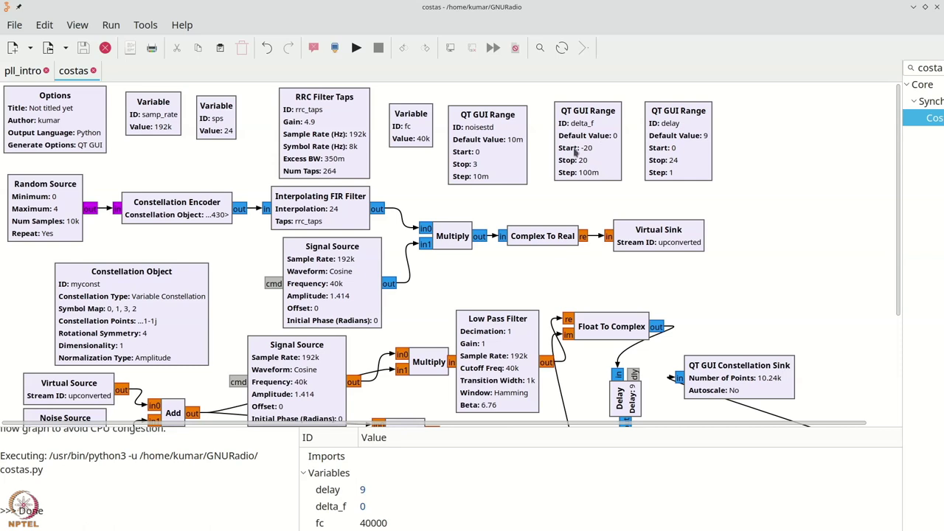
Step: Set the step of the delta_f QT GUI Range to 0.1
double_click(576, 151)
double_click(432, 299)
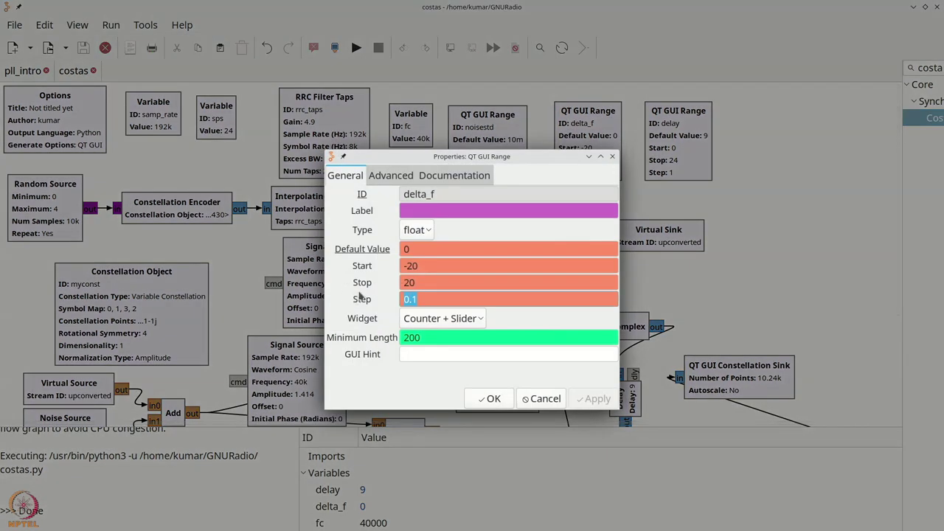
type("1")
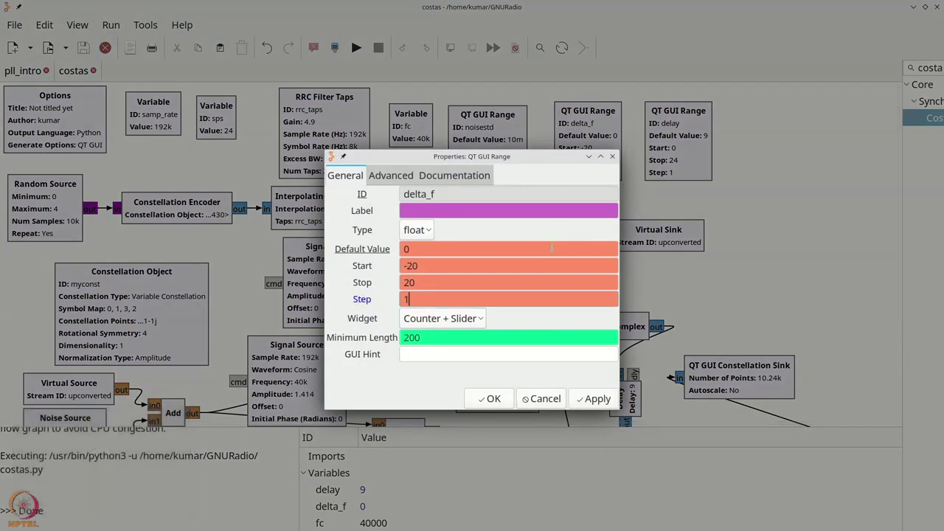
key("BackSpace")
type("0.1")
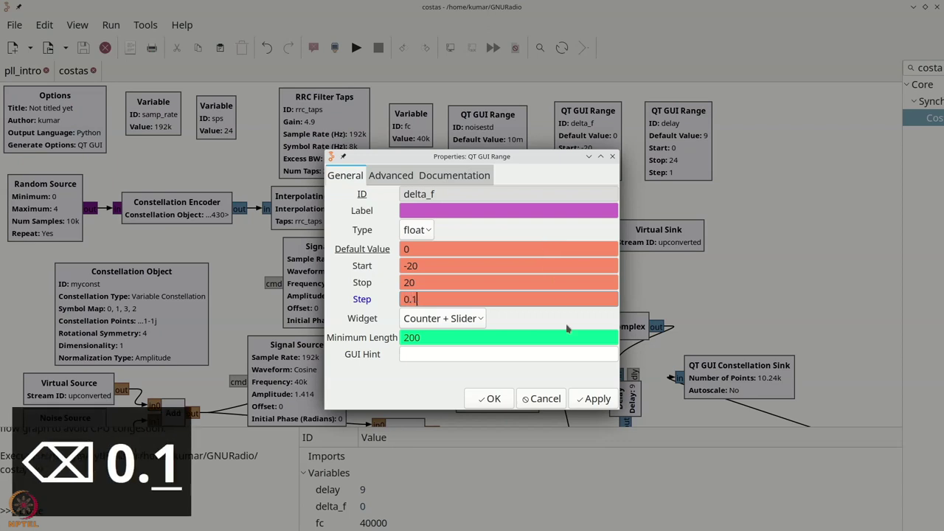
left_click(492, 398)
Step: Run the flowgraph and examine the constellation with delta_f raised to 0.400 and noisestd lowered to 0.0000
scroll(579, 169, "down", 2)
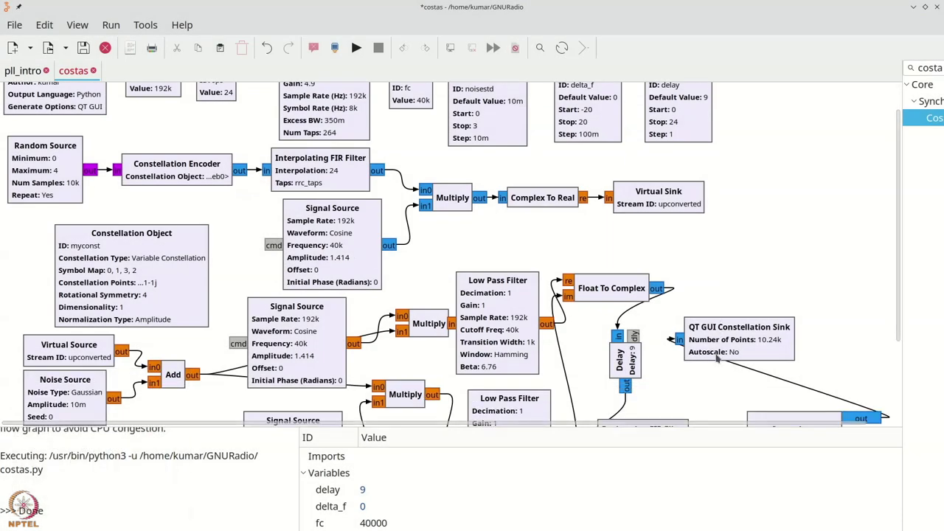
left_click(356, 47)
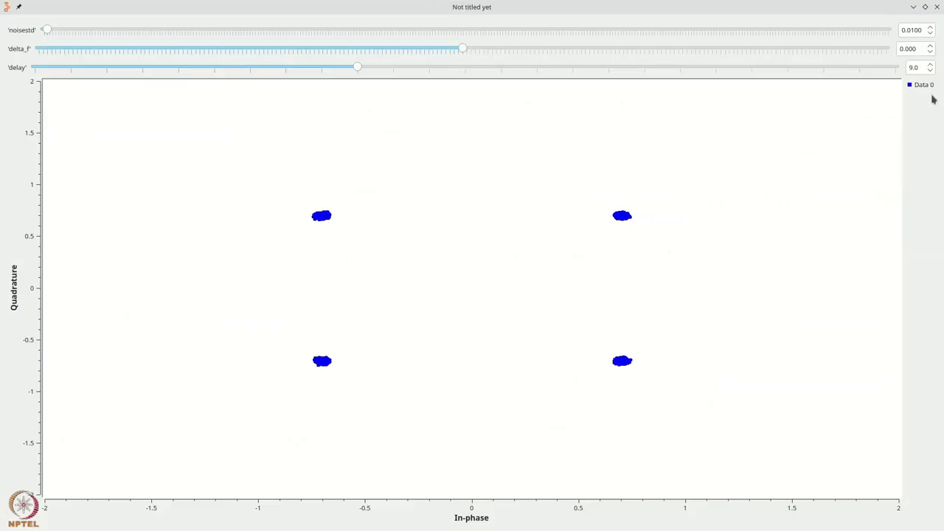
left_click(931, 47)
left_click(931, 47)
left_click(931, 46)
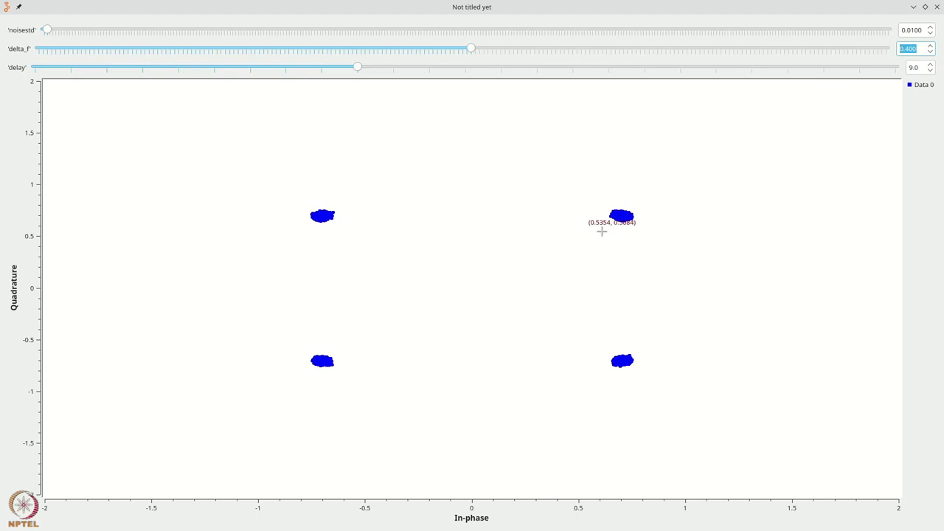
left_click(931, 33)
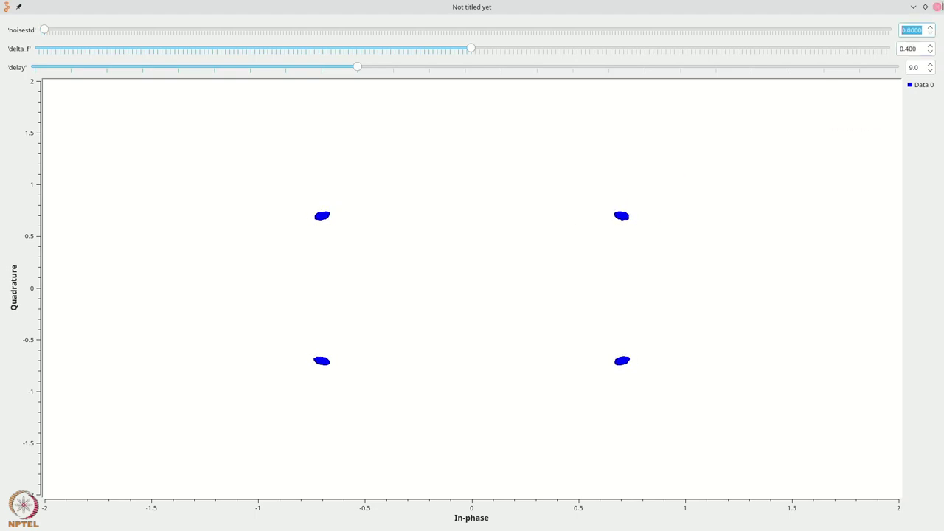
left_click(937, 6)
Step: Move the QT GUI Constellation Sink slightly away from the Delay block and set its number of inputs to 2
scroll(760, 222, "down", 2)
left_click(777, 205)
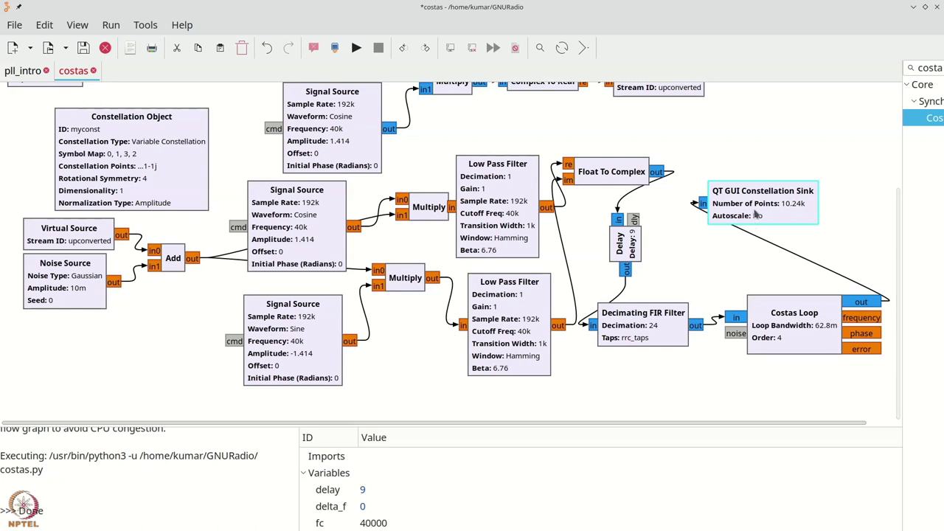
double_click(756, 215)
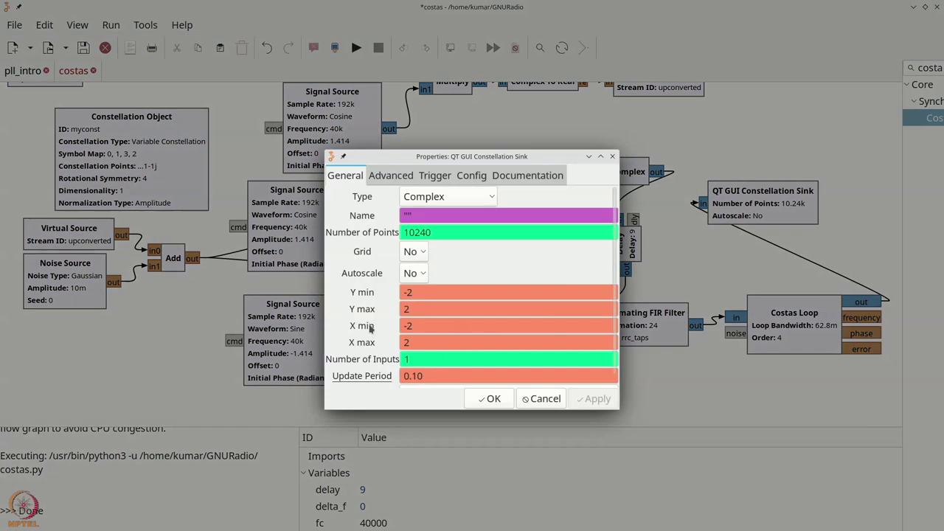
scroll(374, 329, "down", 1)
left_click_drag(413, 348, 405, 351)
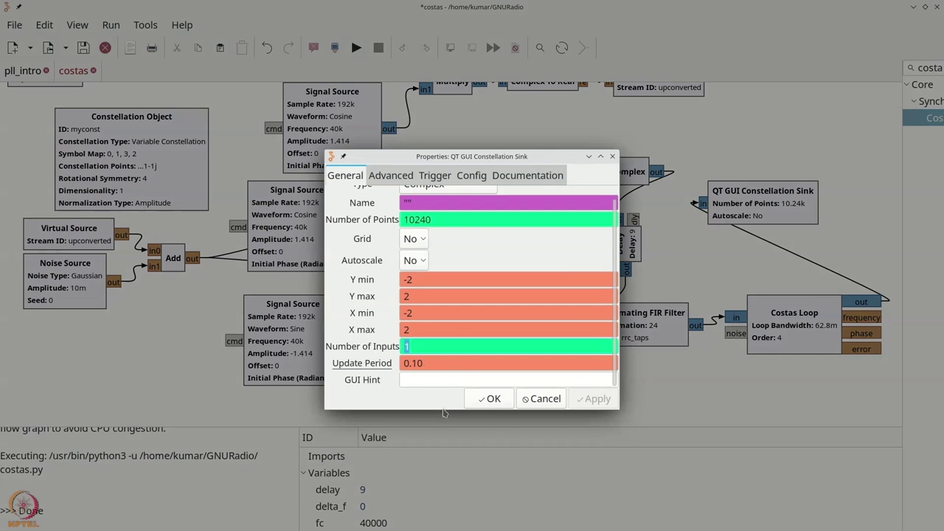
type("2")
left_click(488, 398)
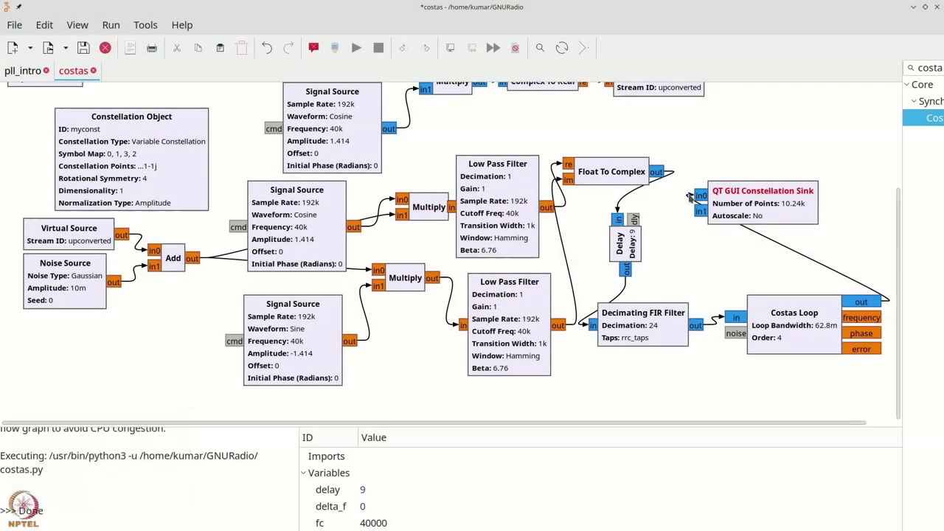
Step: Rewire the constellation sink so the Decimating FIR Filter output feeds in0 and the Costas Loop output feeds in1
key("Delete")
left_click(727, 222)
key("Delete")
left_click(700, 196)
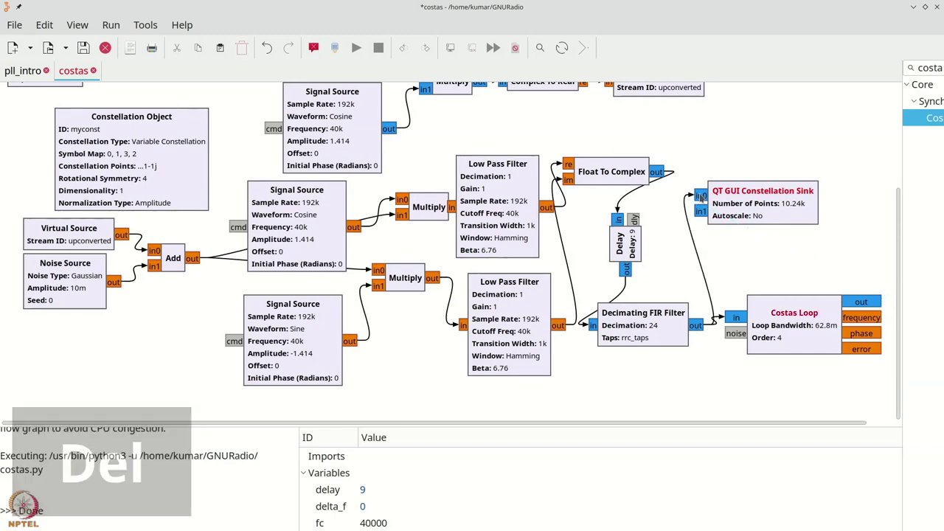
left_click(701, 213)
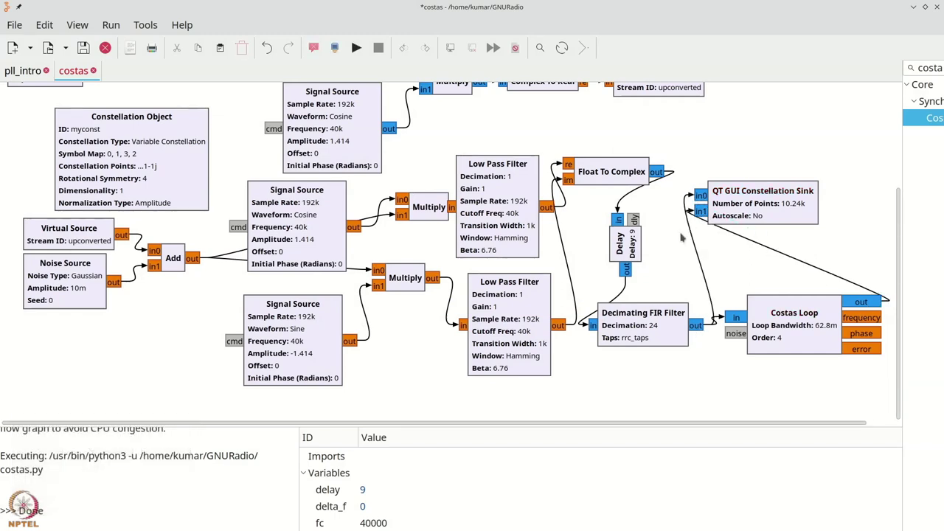
Step: Run the flowgraph and compare the constellations before and after the Costas Loop with delta_f raised to 5.000 and 6.000
scroll(573, 209, "down", 3)
scroll(572, 209, "up", 2)
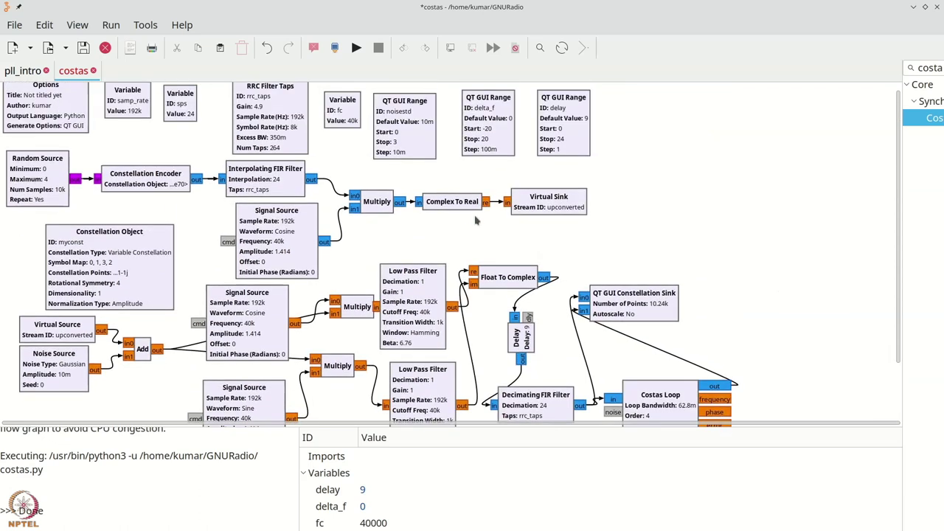
scroll(572, 209, "down", 1)
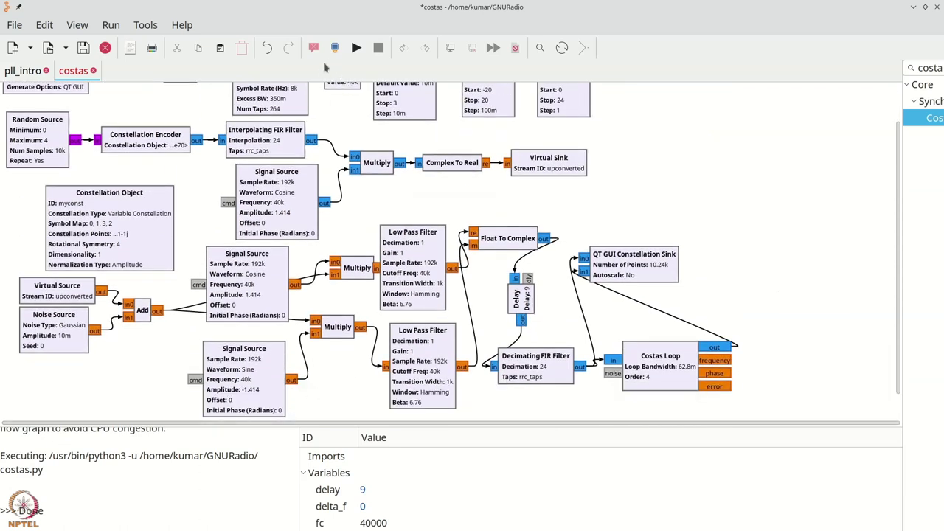
left_click(356, 48)
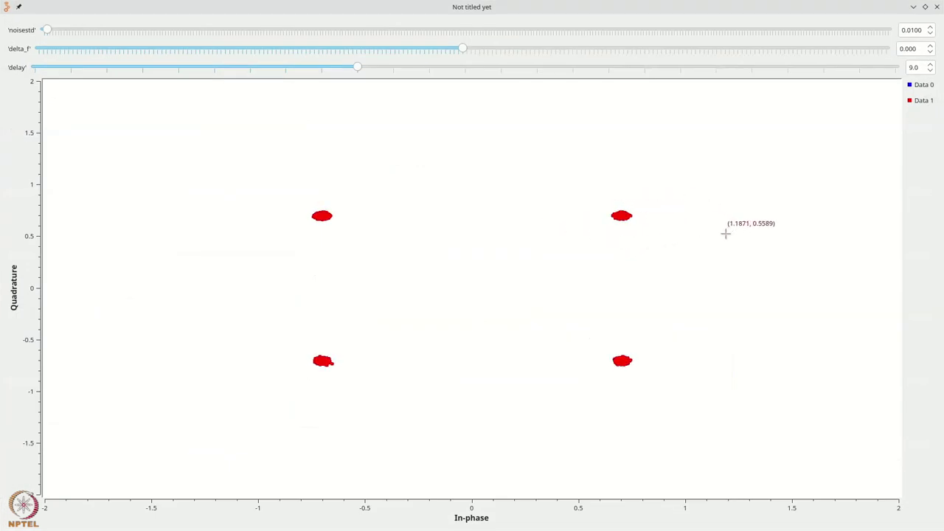
left_click(931, 46)
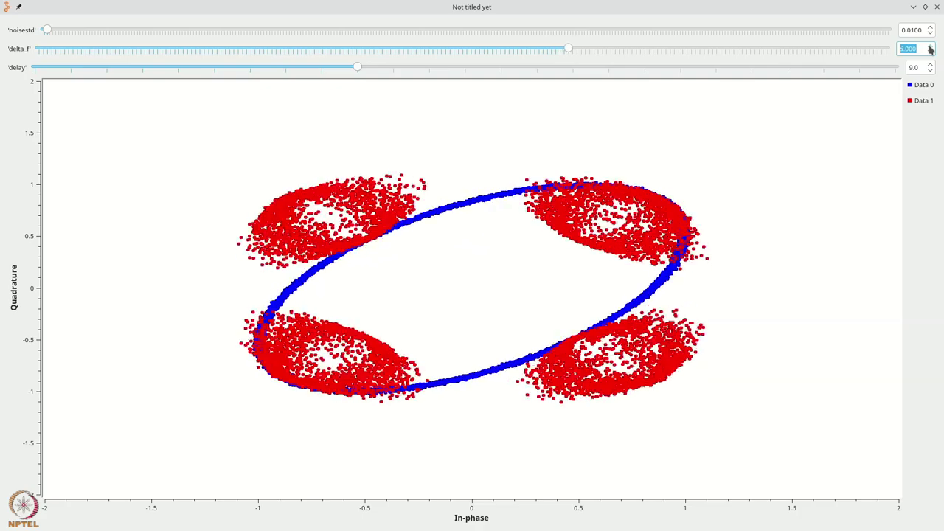
left_click(928, 46)
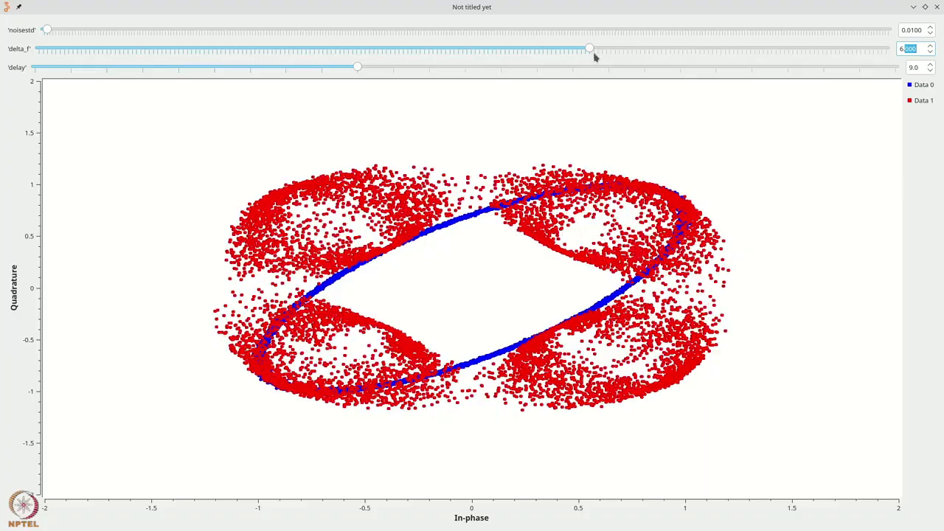
Step: Raise noisestd to 0.0900 to examine both constellations under more noise, and close the plot
left_click(932, 28)
left_click(932, 28)
left_click(931, 28)
left_click(932, 28)
left_click(932, 28)
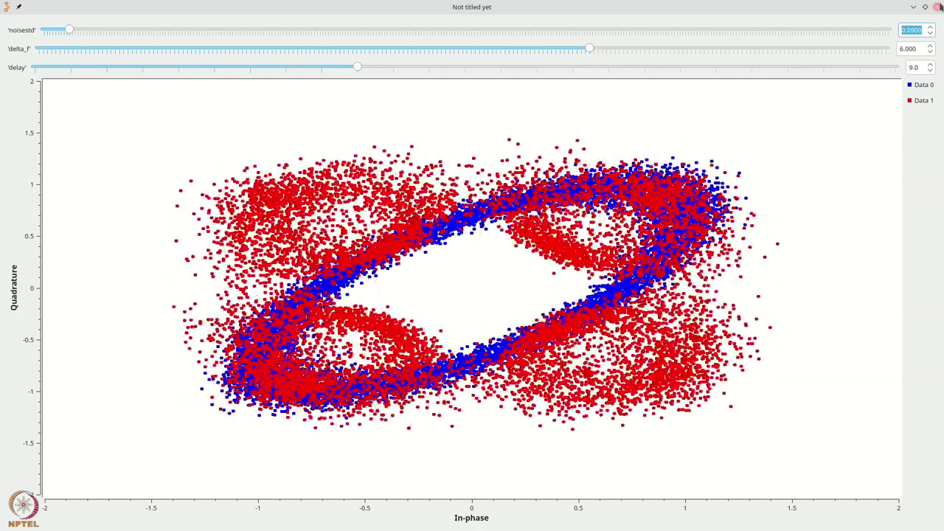
left_click(937, 7)
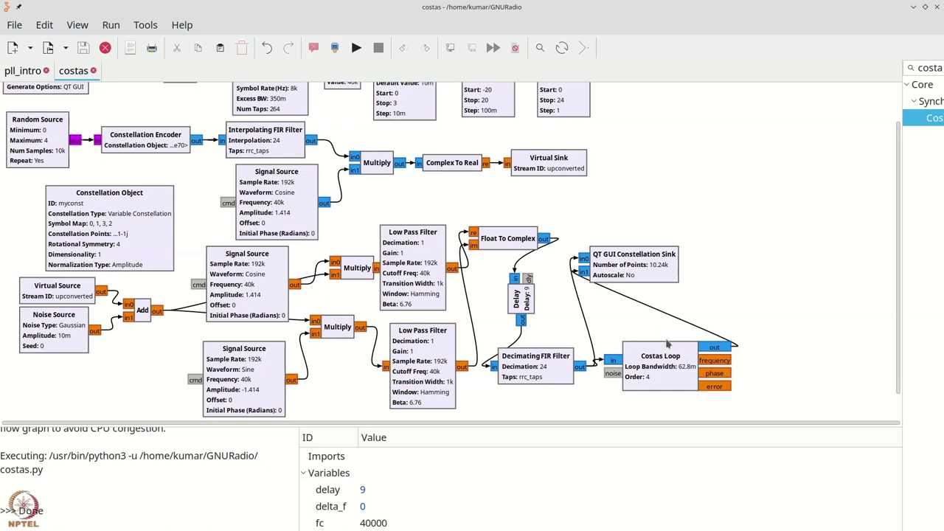
Step: Rerun the flowgraph and examine both constellations with delta_f raised to about 13.6, and close the plot
scroll(635, 317, "up", 1)
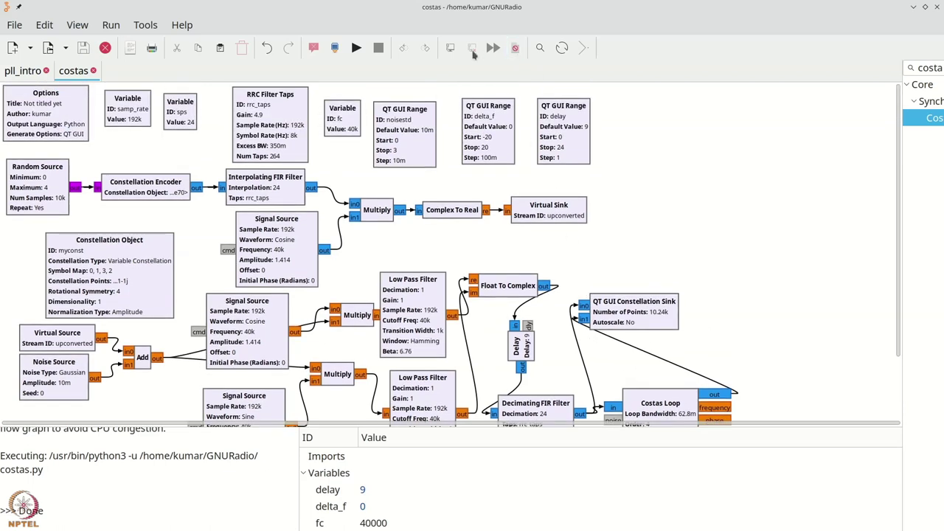
key("F6")
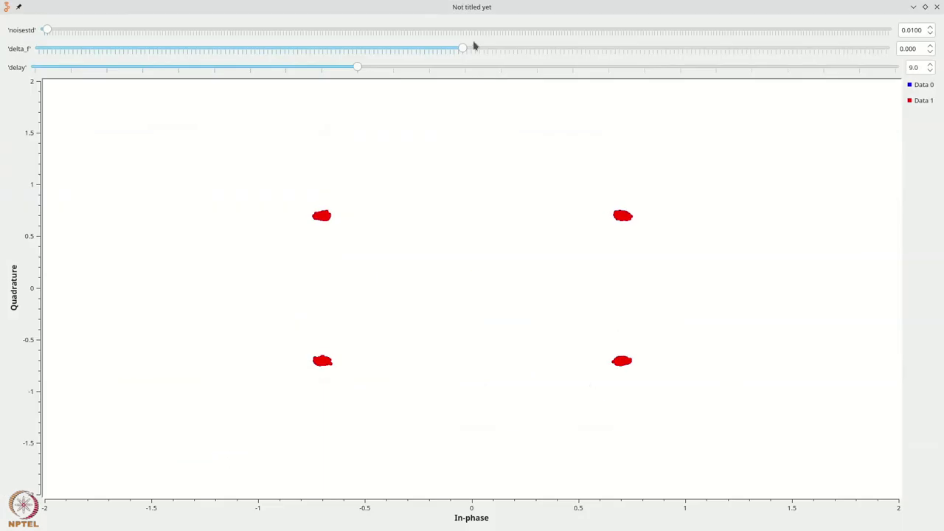
left_click(930, 45)
left_click_drag(467, 48, 761, 74)
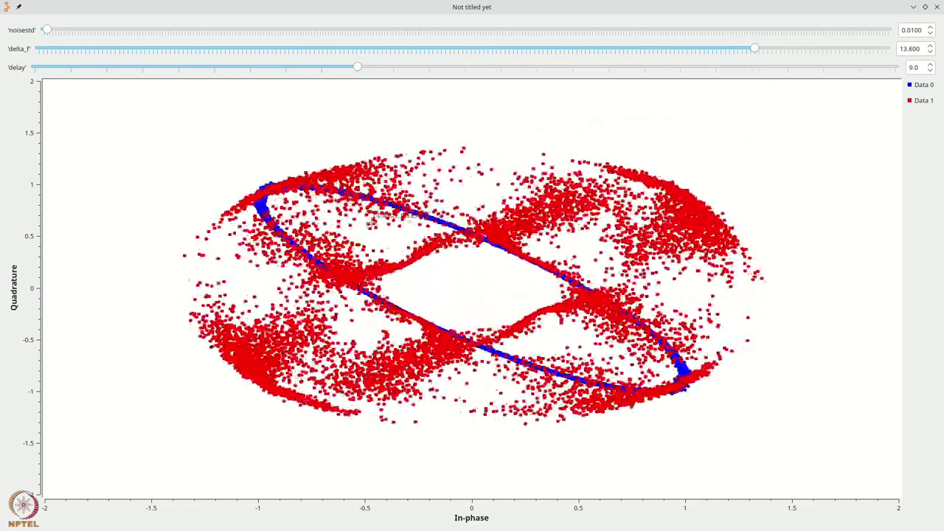
left_click(937, 6)
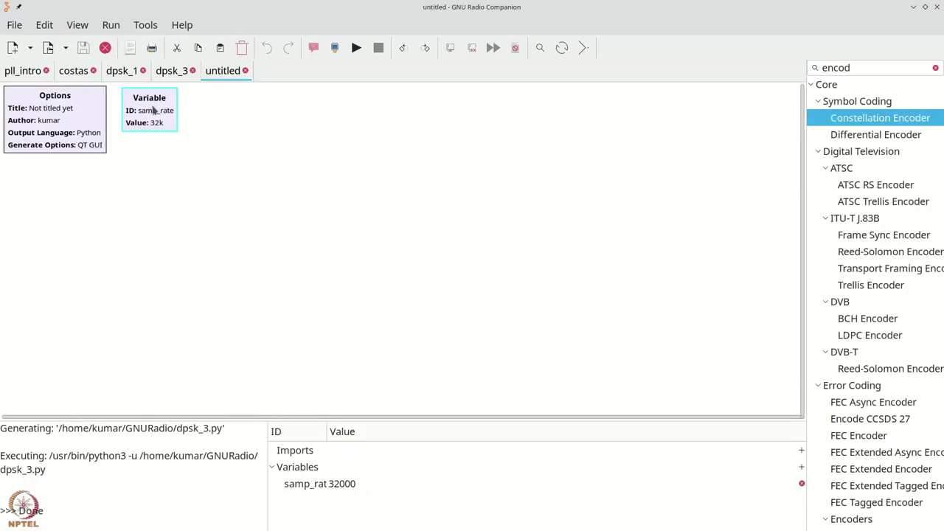
Step: In the new untitled flowgraph, move the samp_rate variable closer to the Options block and set its value to 192000
left_click(153, 111)
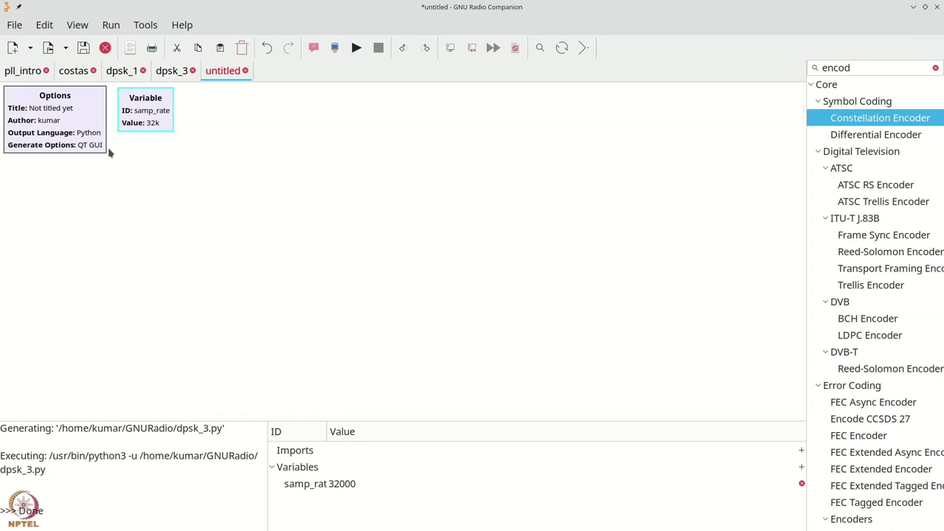
double_click(145, 112)
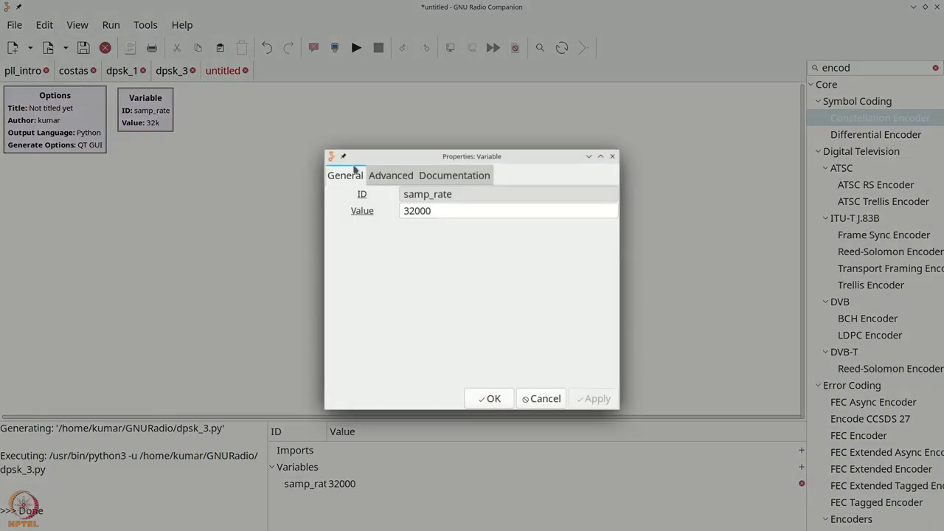
left_click_drag(404, 211, 411, 212)
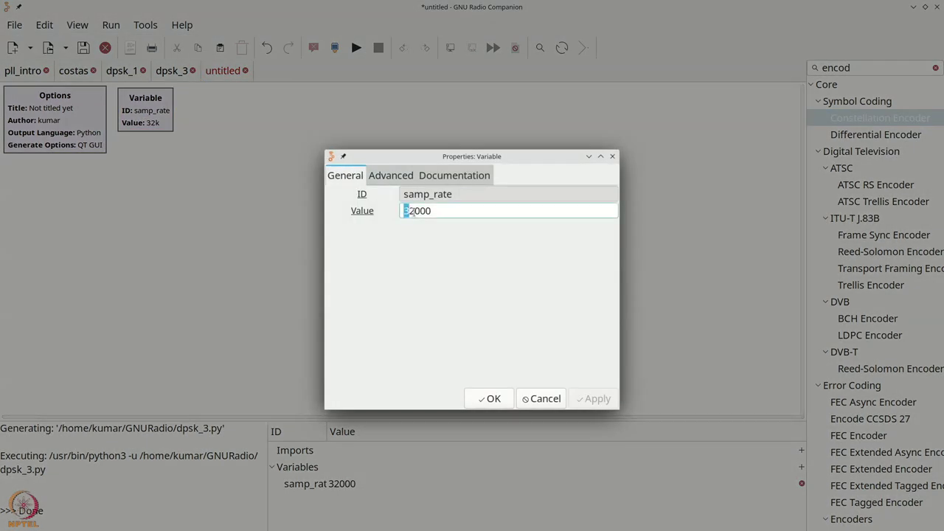
type("192")
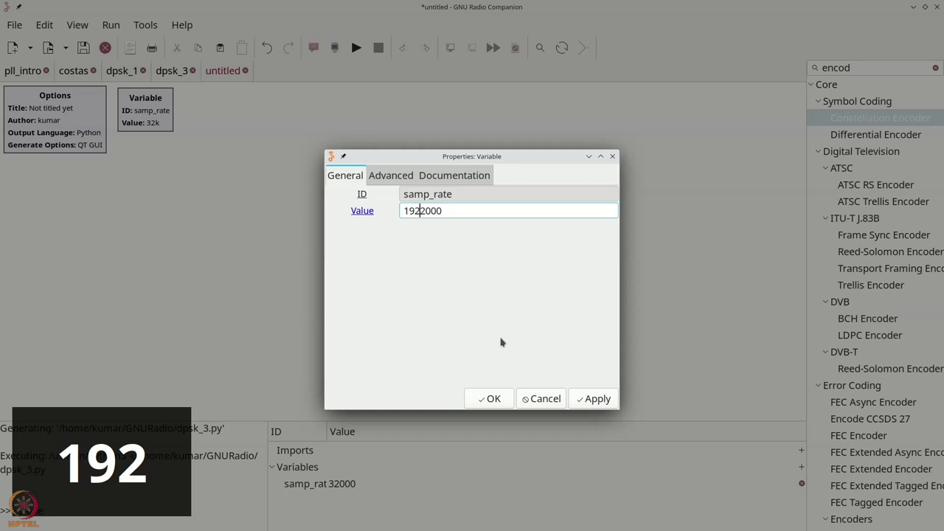
key("BackSpace")
left_click(476, 402)
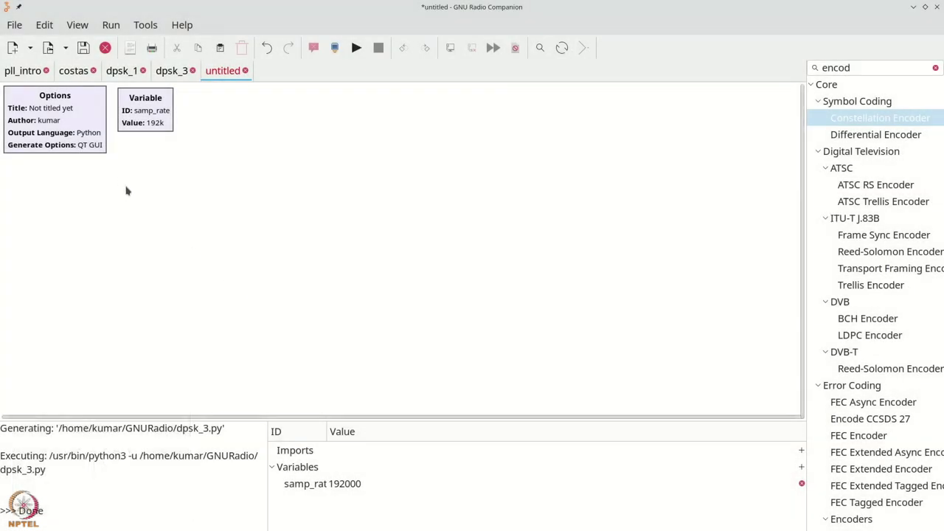
Step: Save the new flowgraph as dpsk_4 in the GNURadio folder
key("ctrl+s")
left_click(225, 133)
double_click(225, 150)
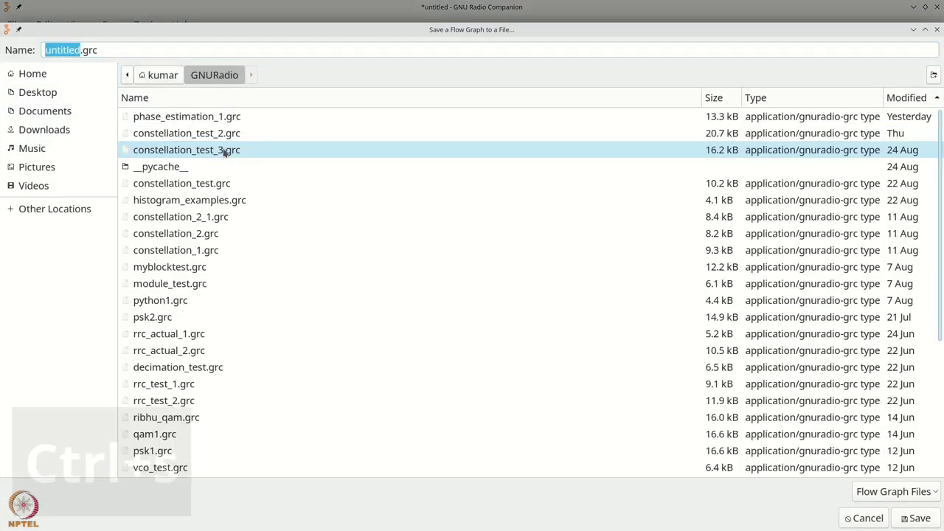
left_click(198, 48)
key("ctrl+a")
type("dpsk_4")
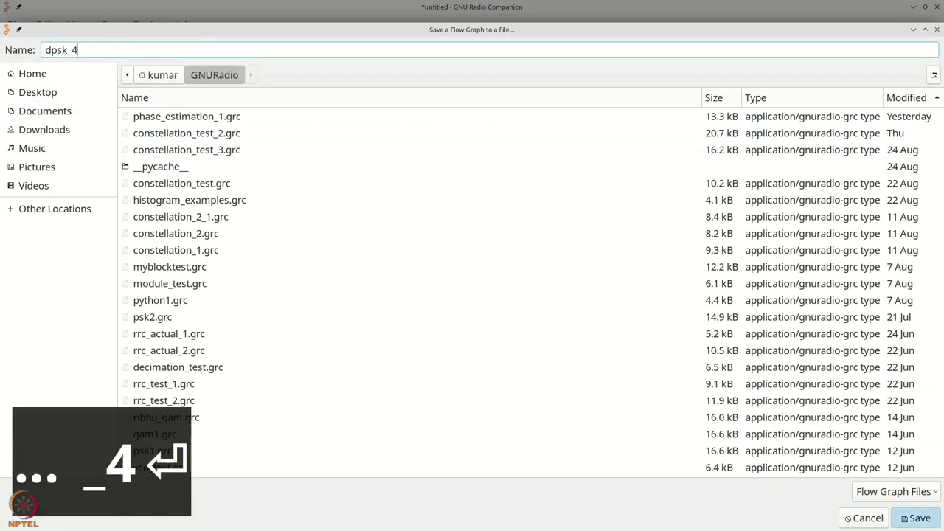
Step: Finish saving the flowgraph as dpsk_4 and add a Random Source block below the Options block
key("Return")
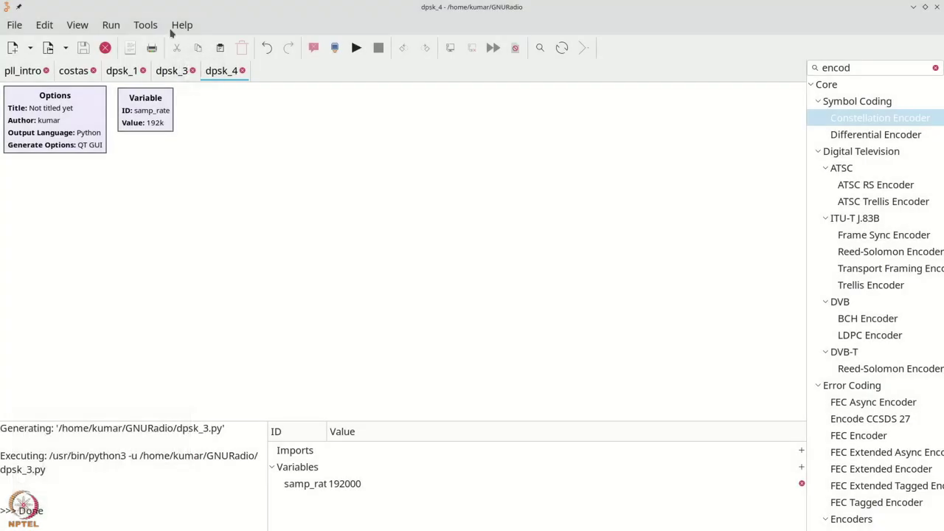
key("ctrl+f")
type("ra")
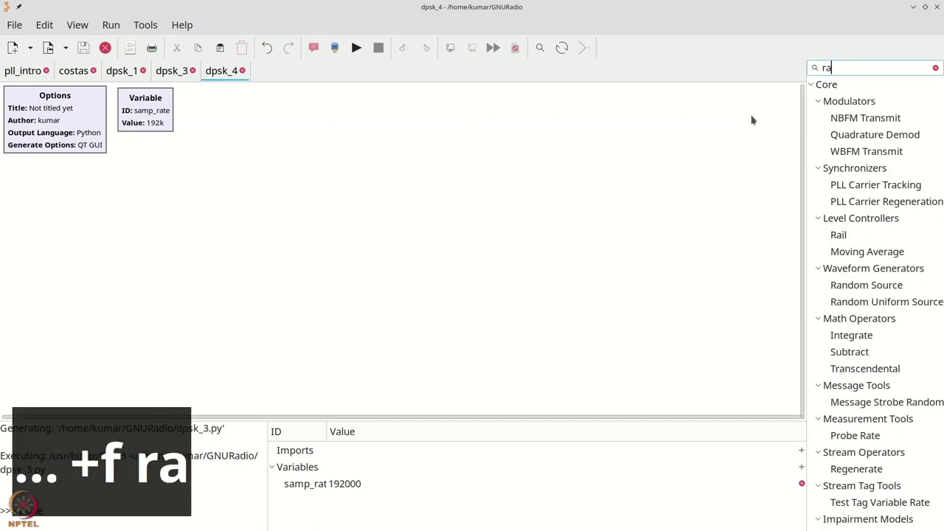
type("nd")
left_click_drag(865, 120, 46, 193)
Step: Configure the Random Source with a maximum of 4 and an output type of byte
double_click(44, 198)
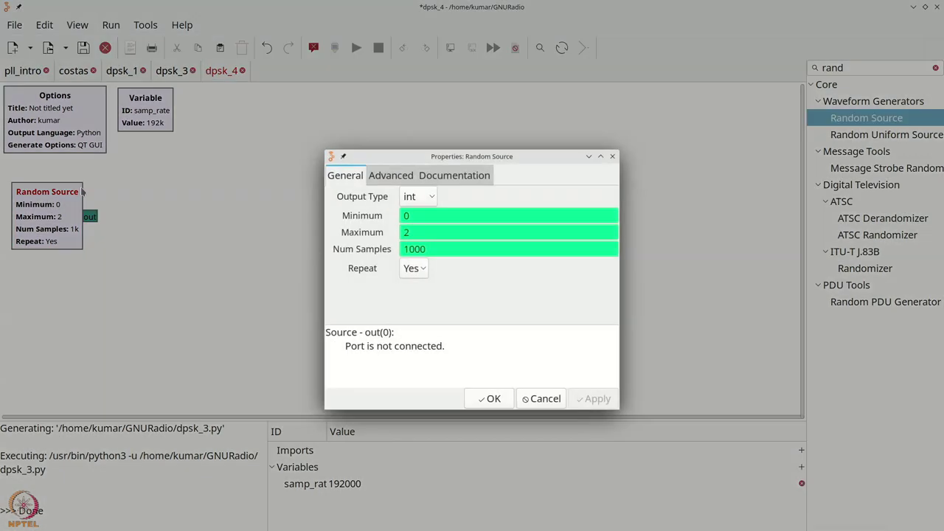
left_click(421, 233)
key("BackSpace")
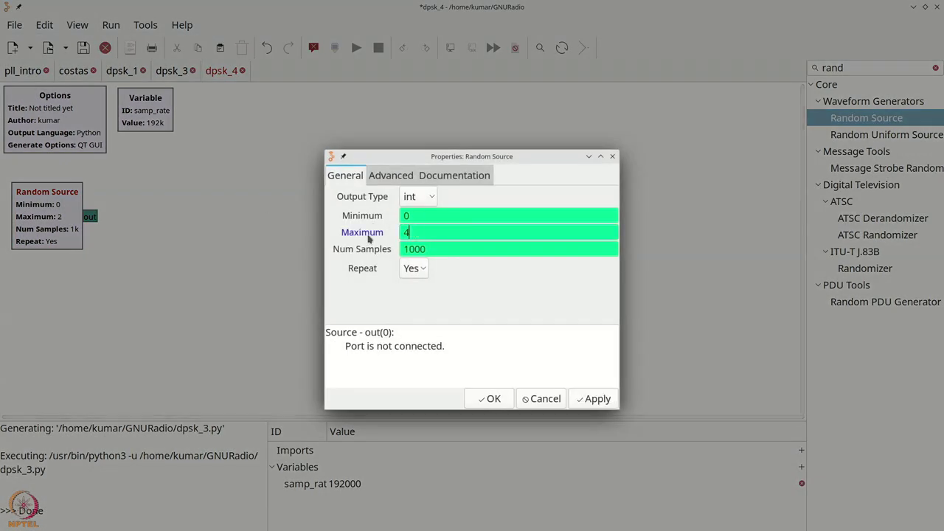
type("4")
left_click(492, 398)
double_click(47, 194)
left_click(418, 196)
left_click(416, 240)
left_click(491, 398)
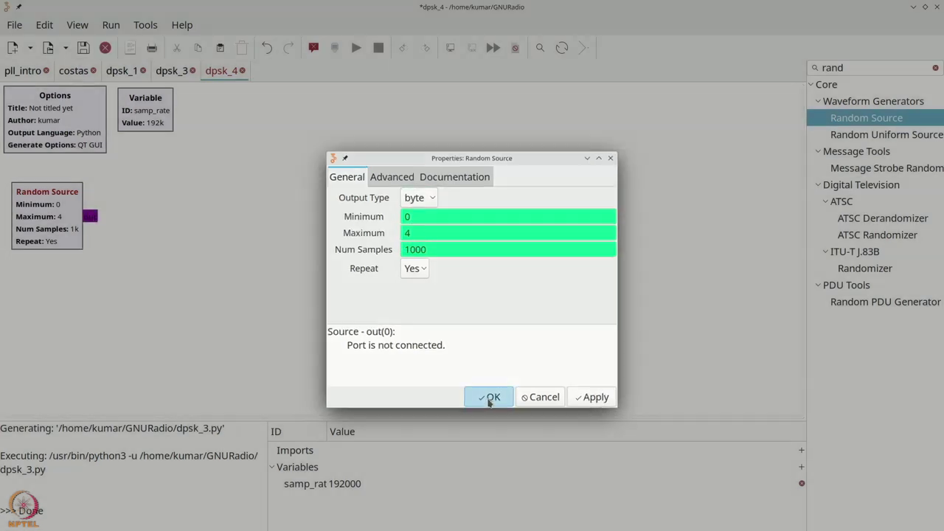
Step: Add a Constellation Object with ID myconst and assign it to a Constellation Encoder fed by the Random Source
key("ctrl+f")
type("co")
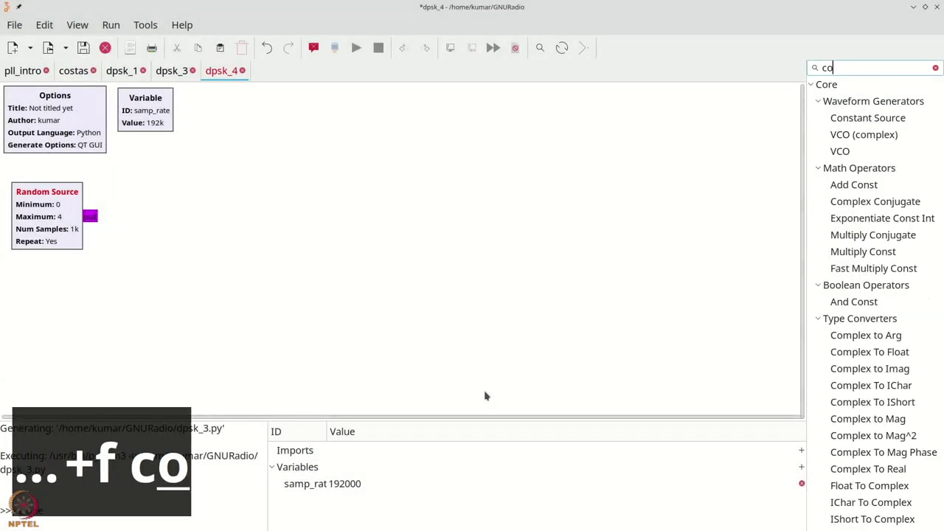
type("nste")
left_click_drag(876, 118, 211, 221)
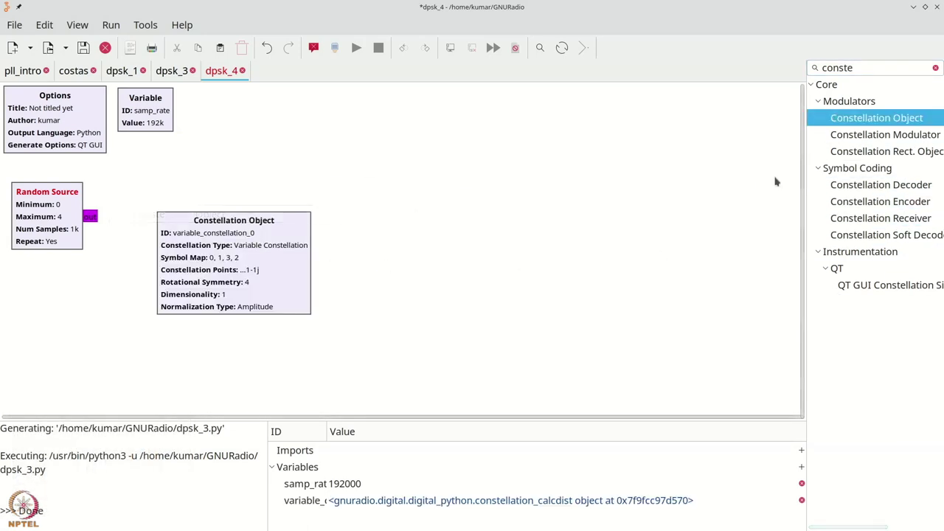
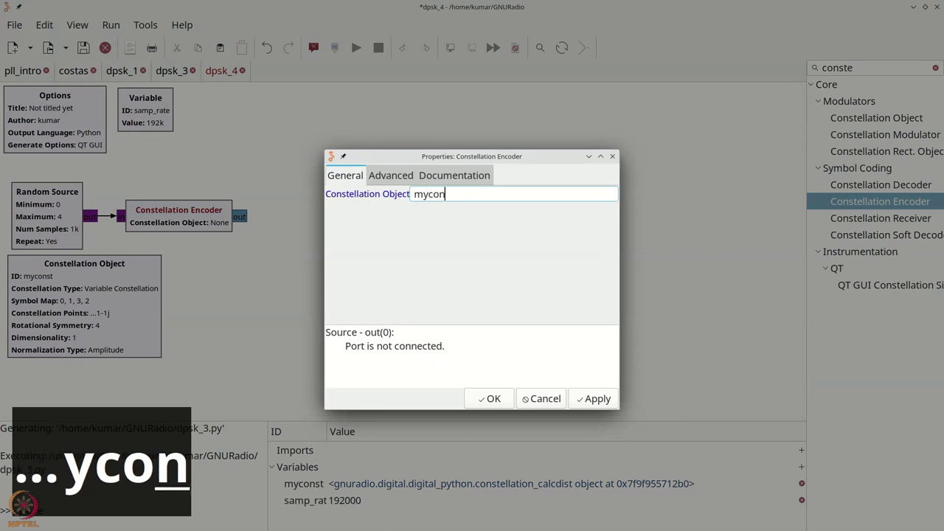
left_click(489, 398)
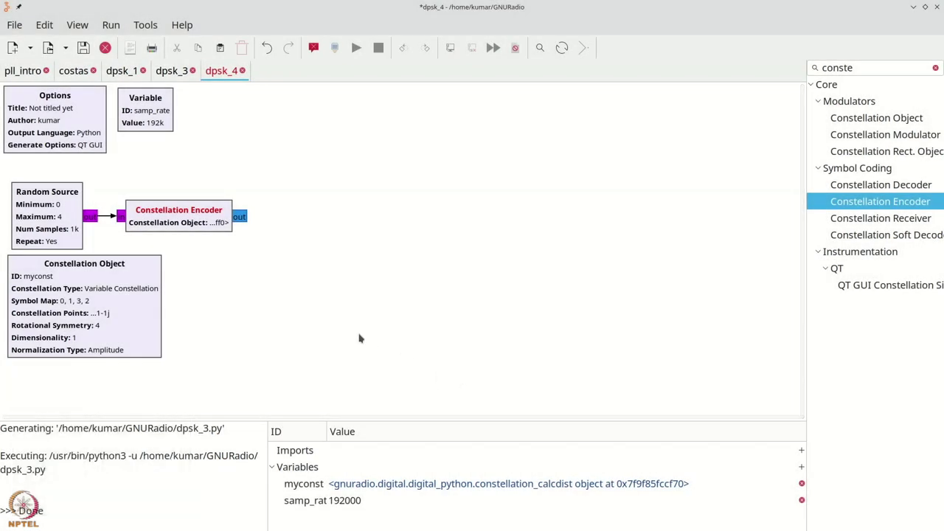
Step: Add a Throttle block beside the Constellation Encoder and connect the encoder's output to its input
key("ctrl+f")
type("thrott")
key("Return")
left_click_drag(360, 227, 269, 216)
left_click(247, 223)
left_click(265, 219)
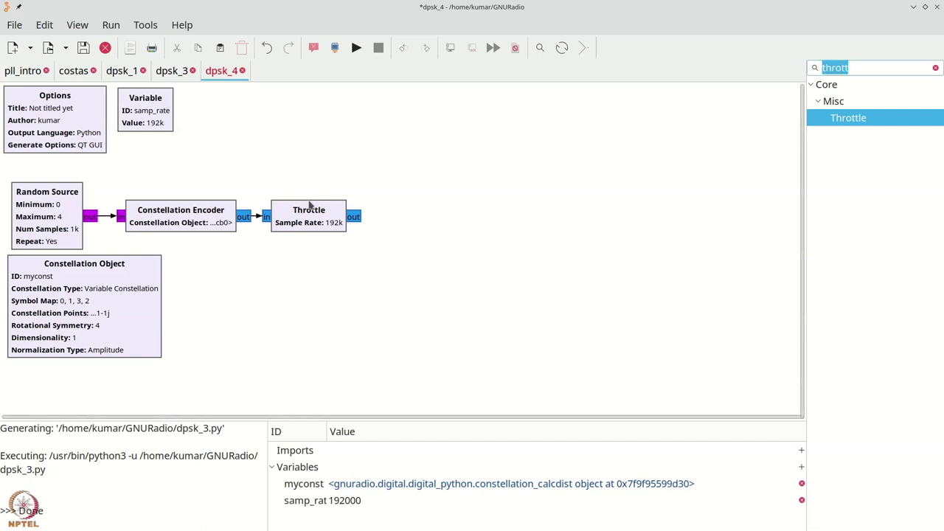
Step: Add a QT GUI Range block beside the samp_rate variable and give it the ID noisestd
key("ctrl+f")
type("range")
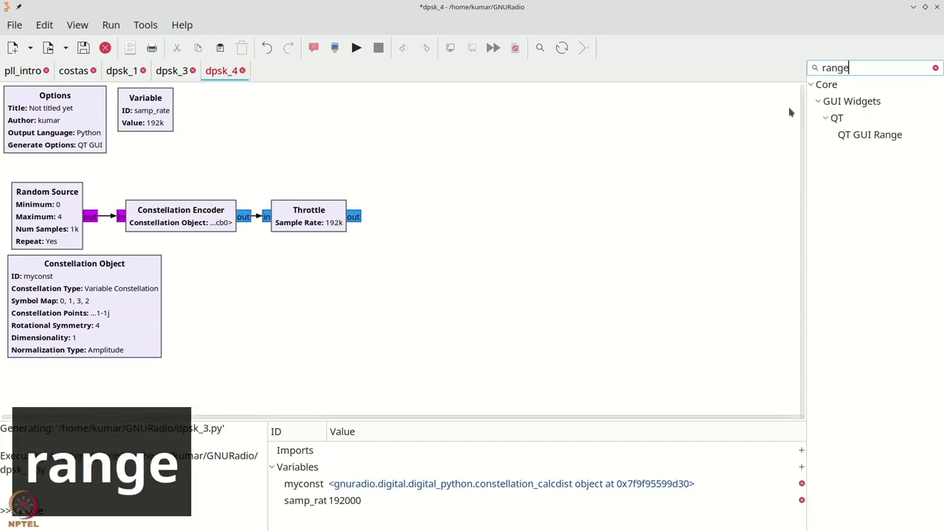
left_click_drag(856, 134, 223, 107)
double_click(223, 107)
triple_click(452, 194)
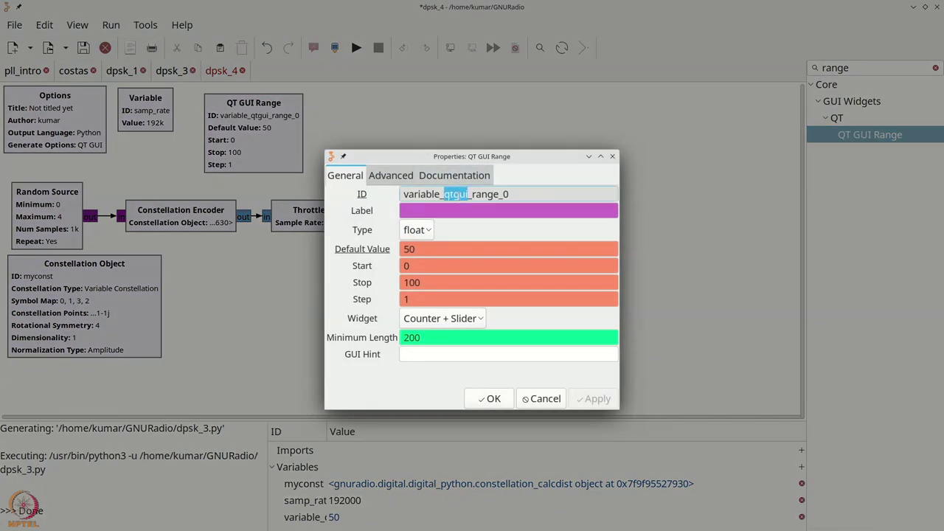
type("noisestd")
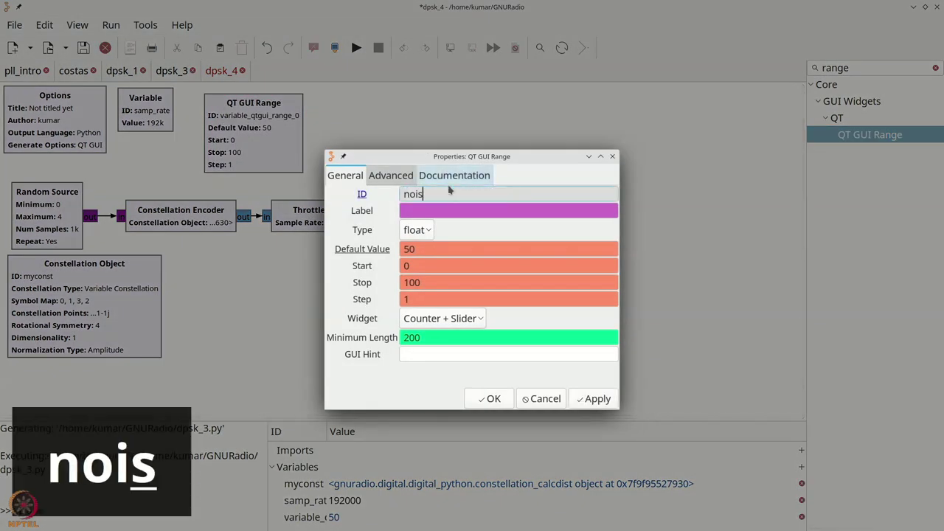
Step: Set the noisestd range to default 0, start 0, stop 3 and step 0.1, and move it closer to the samp_rate variable
triple_click(428, 250)
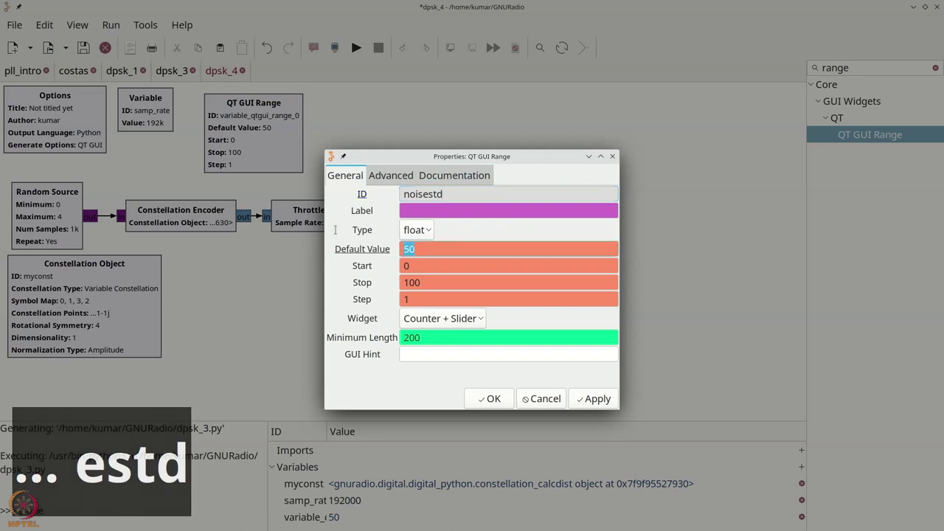
type("0")
triple_click(407, 265)
key("Tab")
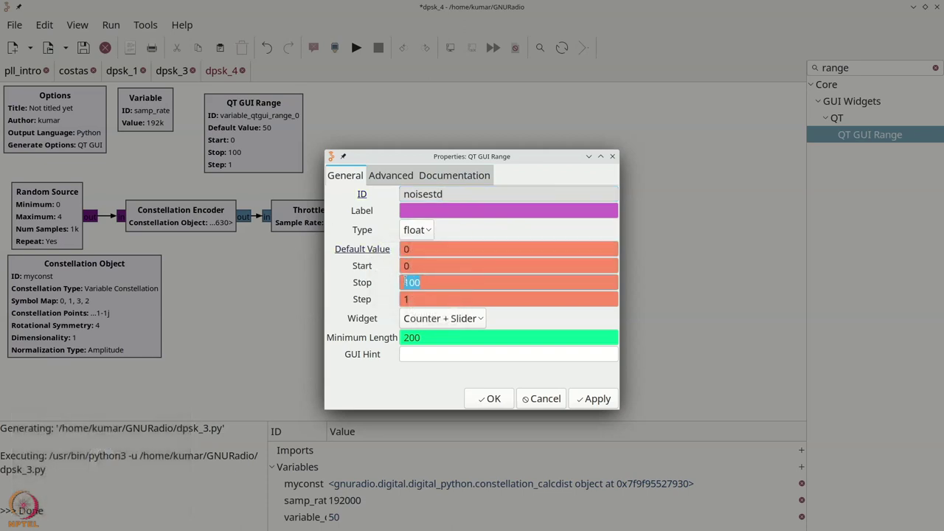
type("3")
key("Tab")
key("BackSpace")
type("0.1")
left_click(490, 398)
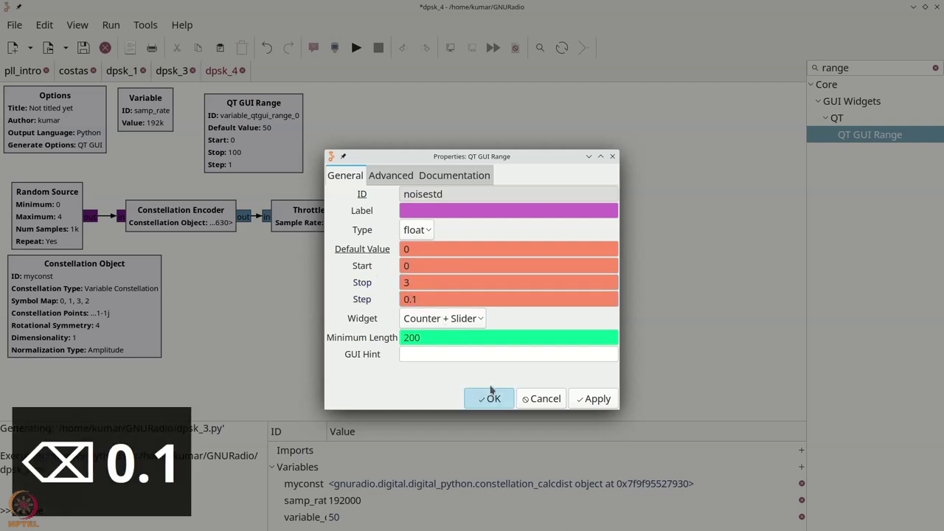
left_click_drag(230, 151, 213, 144)
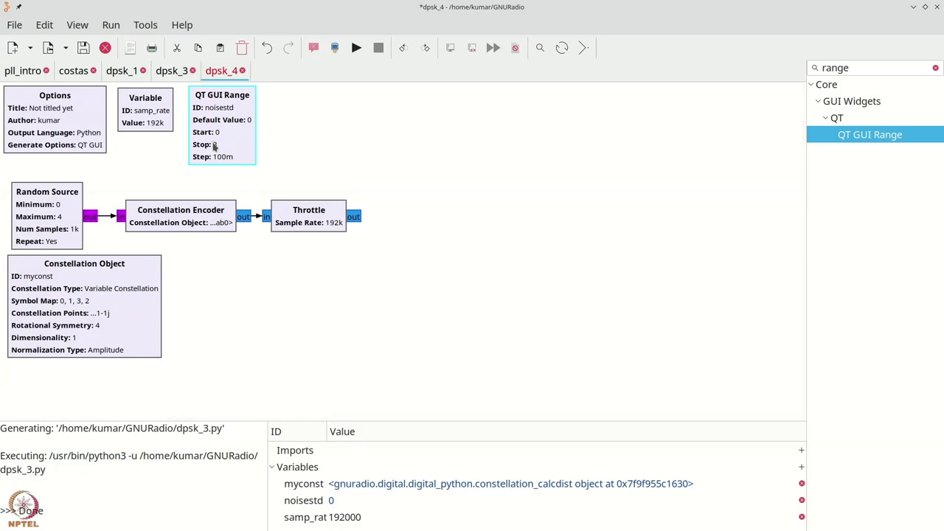
Step: Add a second QT GUI Range block beside noisestd and give it the ID delta_f
key("ctrl+f")
left_click_drag(841, 135, 299, 115)
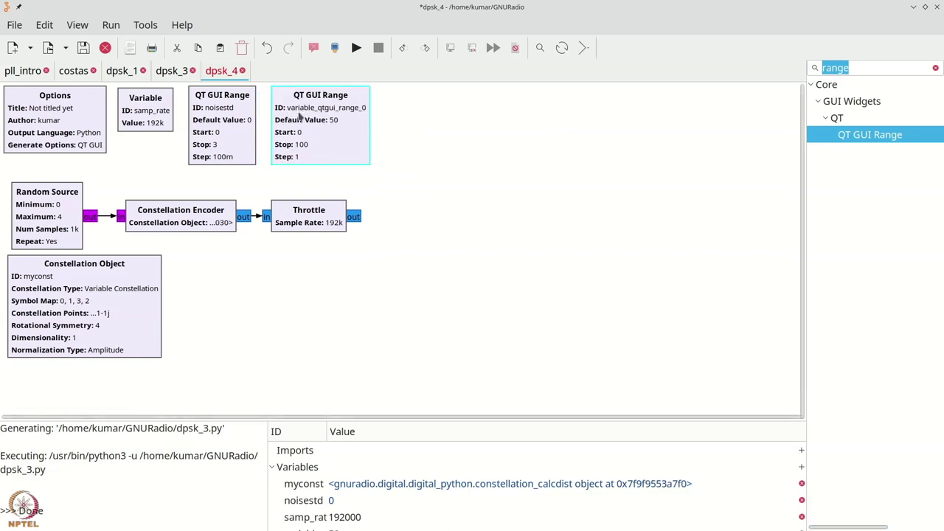
double_click(299, 116)
type("de")
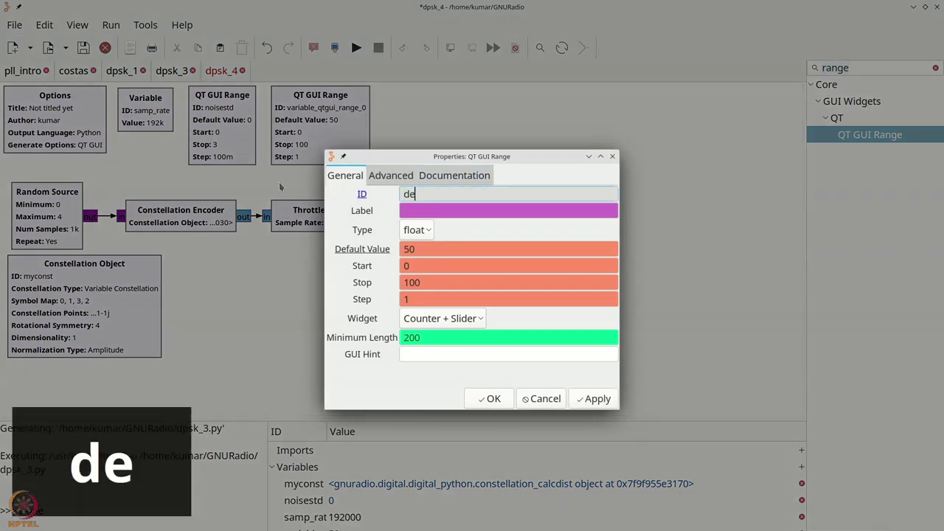
type("lta_f")
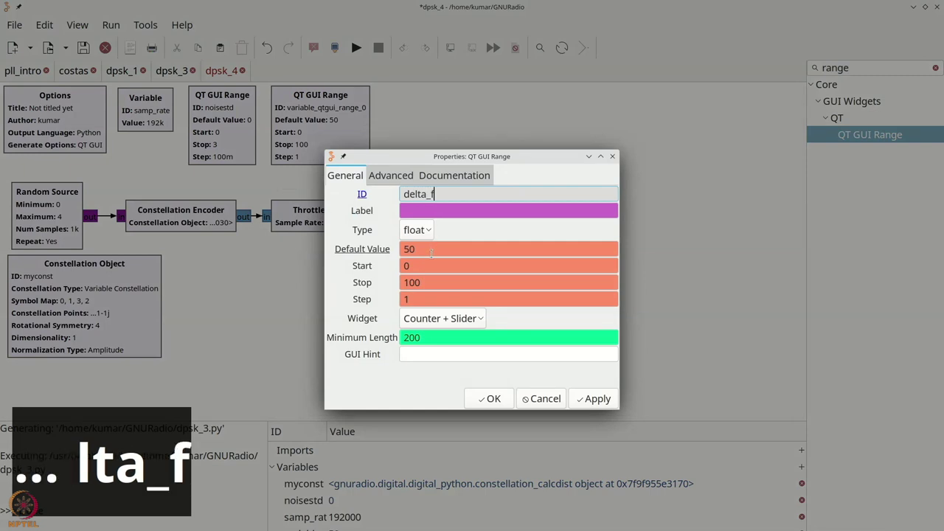
left_click_drag(432, 252, 356, 252)
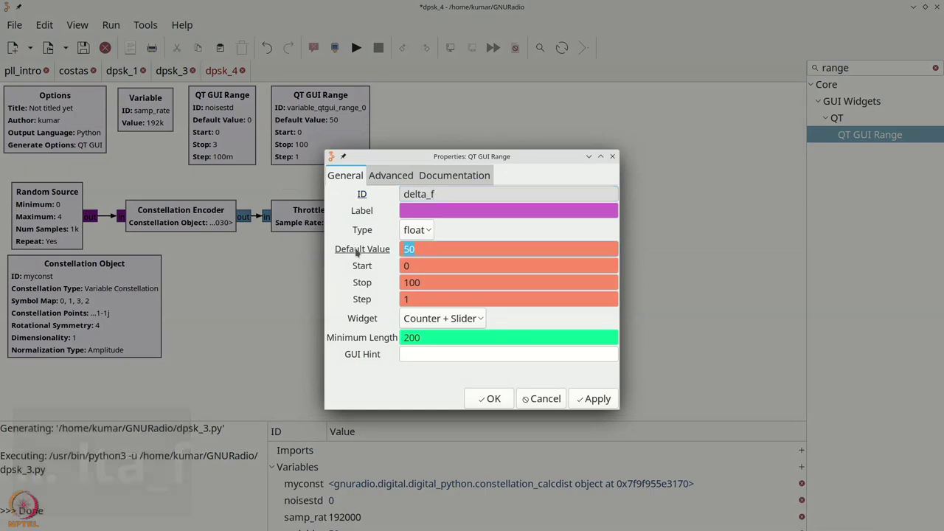
key("BackSpace")
type("-1")
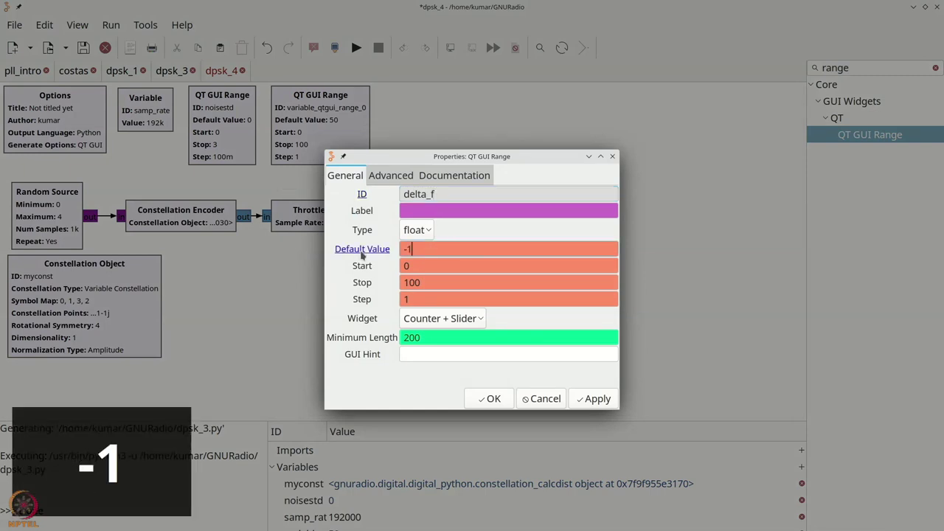
type("0")
key("Tab")
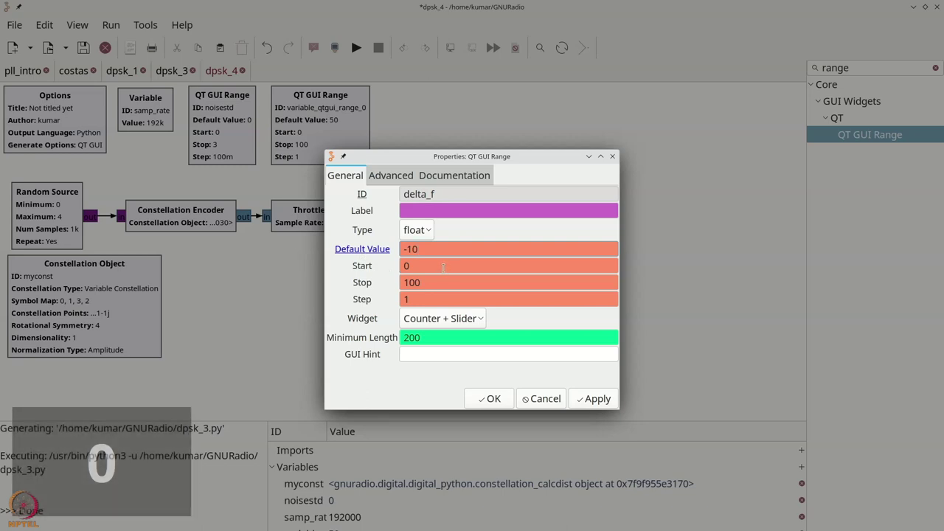
Step: Set the delta_f range to default 0, start -10, stop 10 and step 0.1
key("shift+Tab")
type("0")
key("Tab")
type("-10q")
key("BackSpace")
key("Tab")
type("10")
key("Tab")
type("0.1")
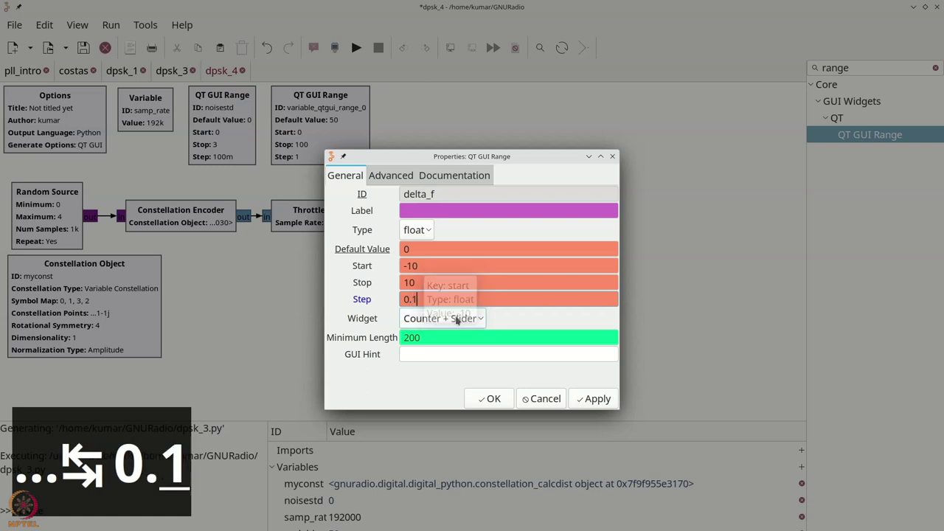
left_click(488, 398)
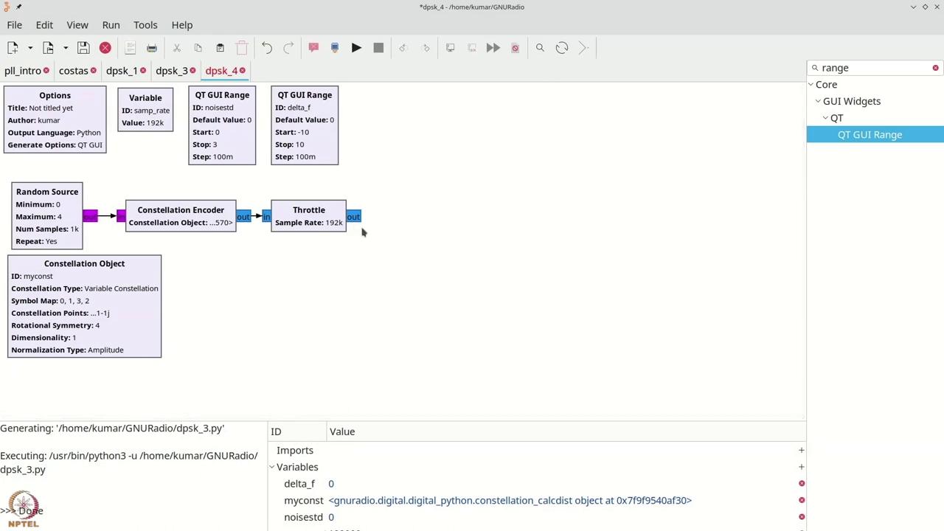
Step: Add an Add block after the Throttle and connect the Throttle's output to its first input
key("ctrl+f")
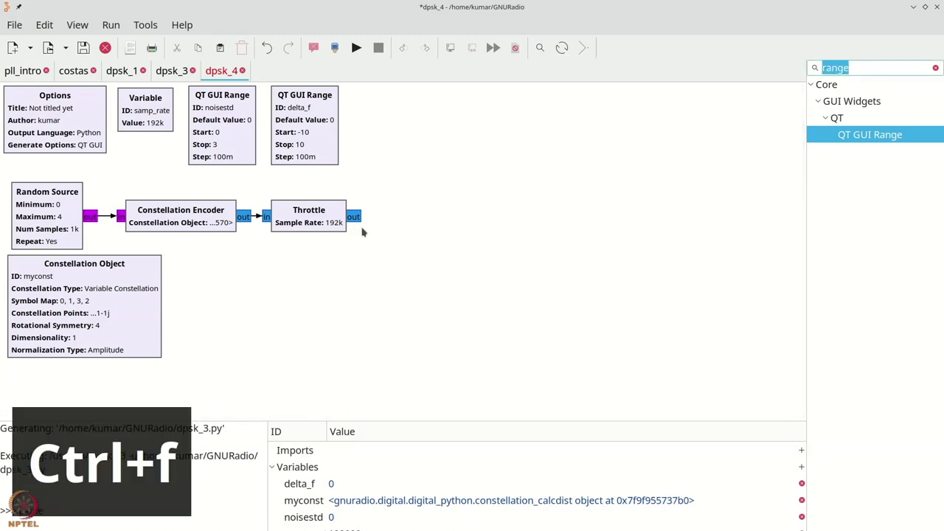
type("add")
left_click_drag(869, 134, 391, 254)
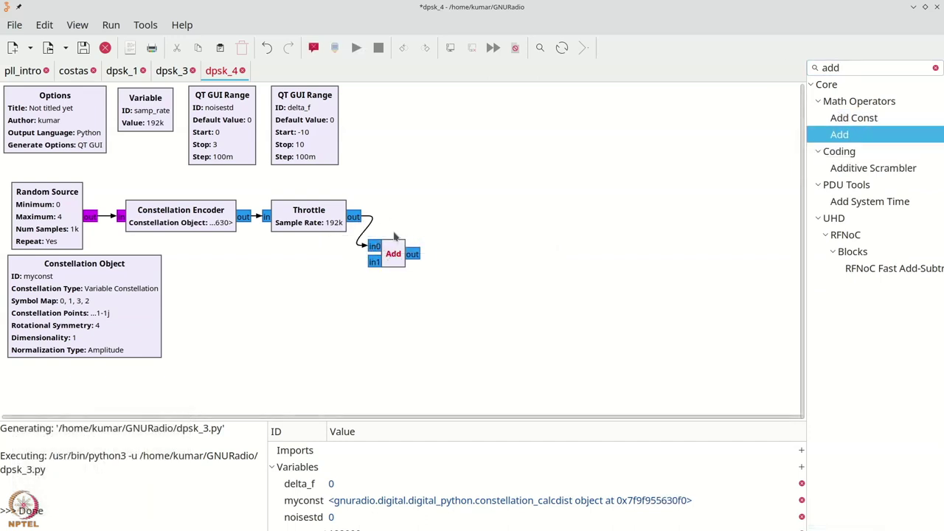
Step: Add a Noise Source below the Throttle, connect it to the Add block's second input, and shift the Add block up slightly
key("ctrl+f")
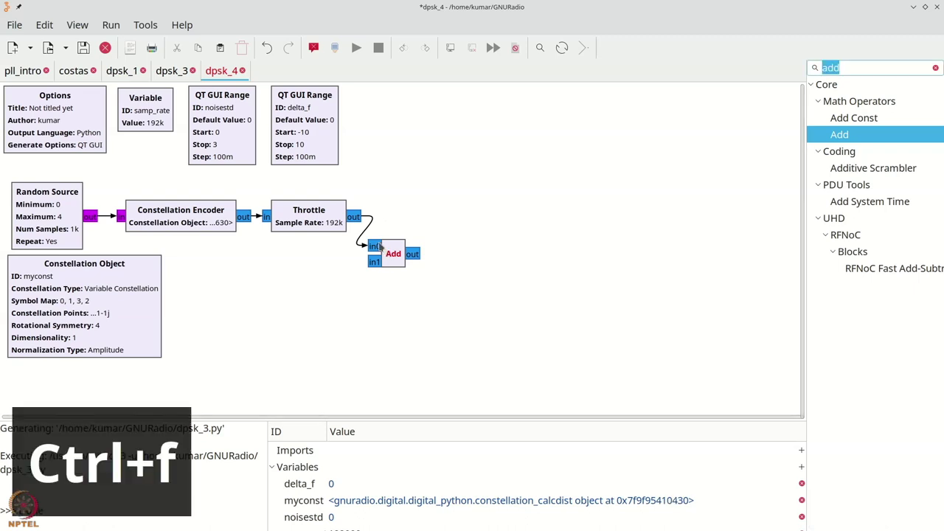
type("noise")
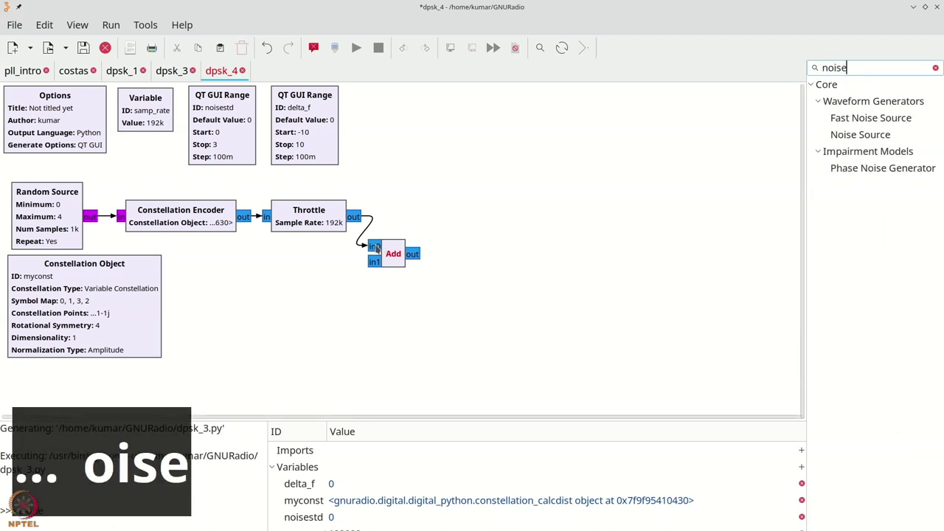
left_click(850, 139)
left_click_drag(850, 138, 346, 279)
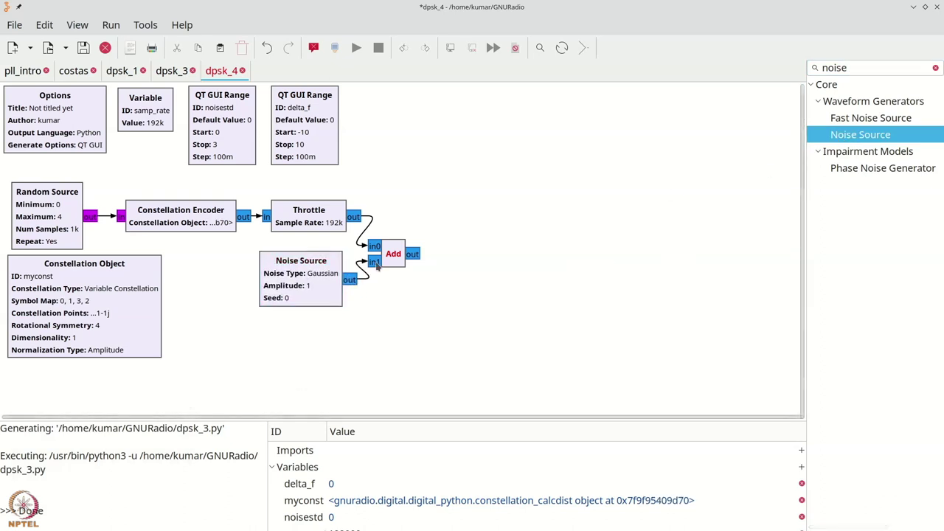
left_click_drag(397, 251, 396, 242)
Step: Add a Multiply block after the Add block and connect the Add output to its first input
key("ctrl+f")
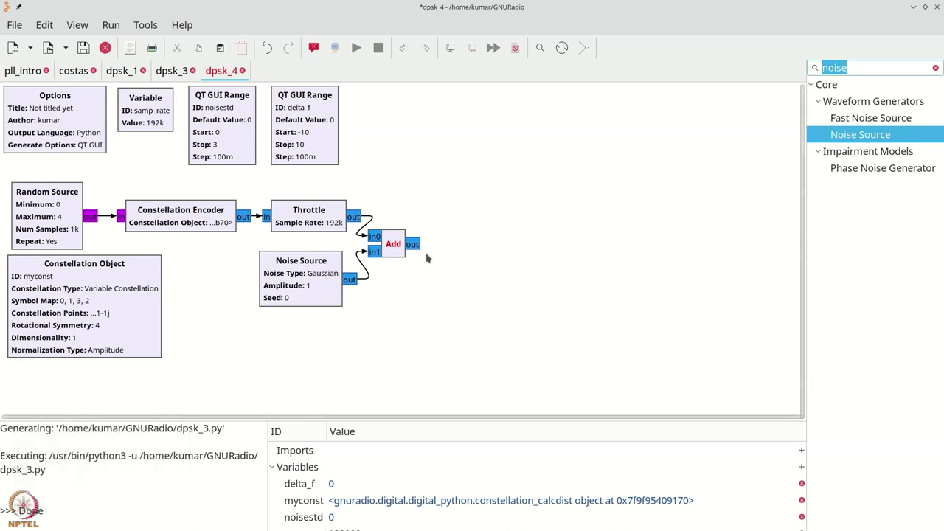
type("mult")
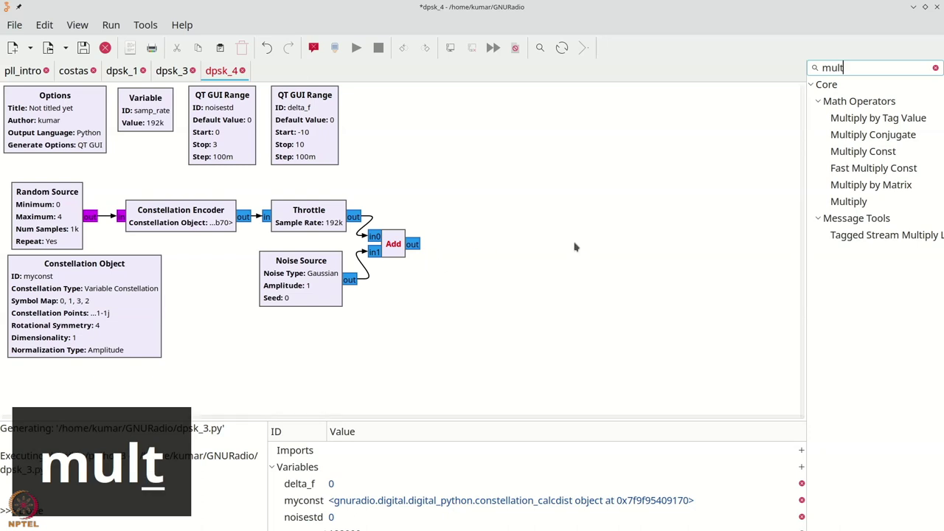
left_click_drag(852, 200, 462, 253)
left_click(441, 250)
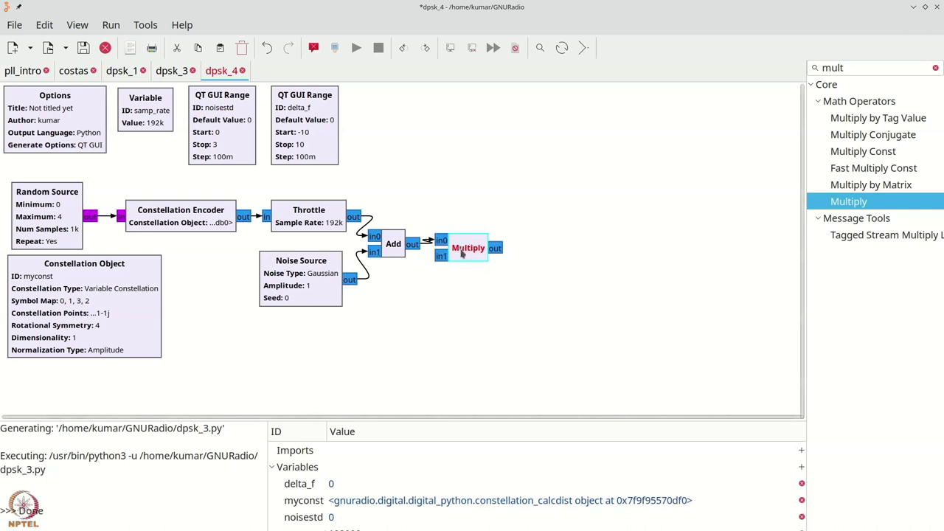
Step: Add a Signal Source below the Add block and connect its output to the Multiply block's second input
key("ctrl+f")
type("co")
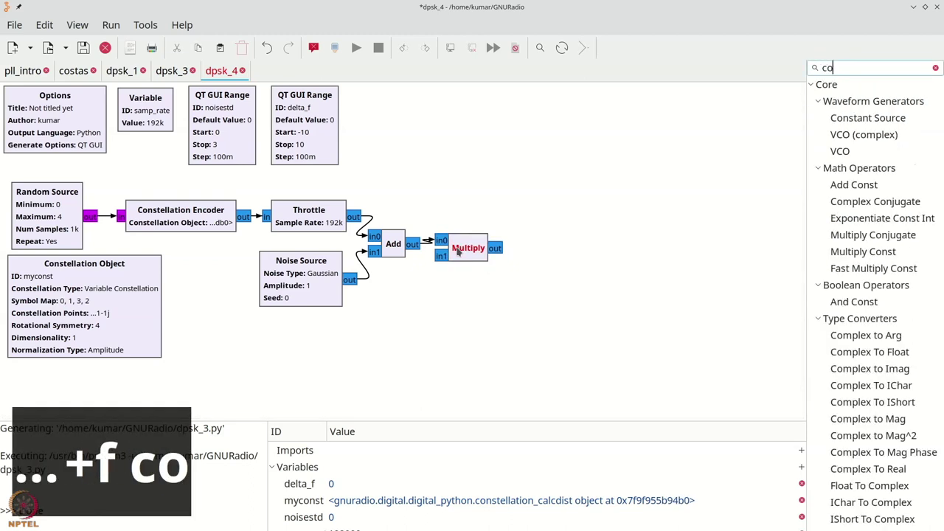
key("ctrl+f")
key("ctrl+f")
type("sign")
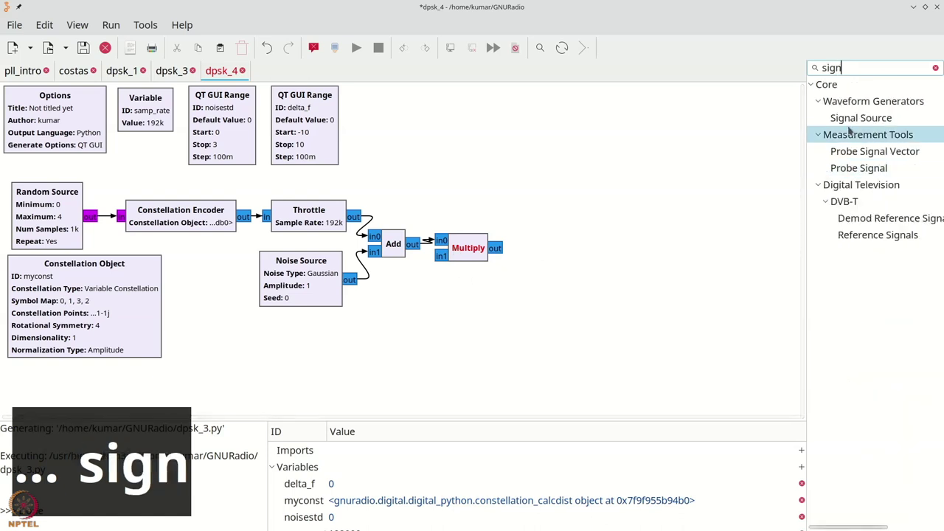
left_click_drag(885, 121, 408, 287)
left_click(471, 322)
left_click(441, 255)
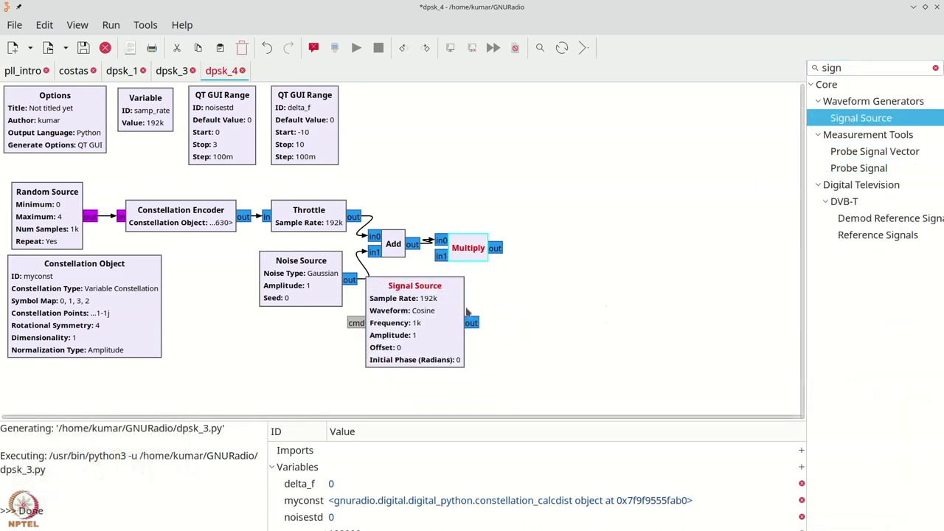
Step: Set the Signal Source's frequency to delta_f
double_click(458, 322)
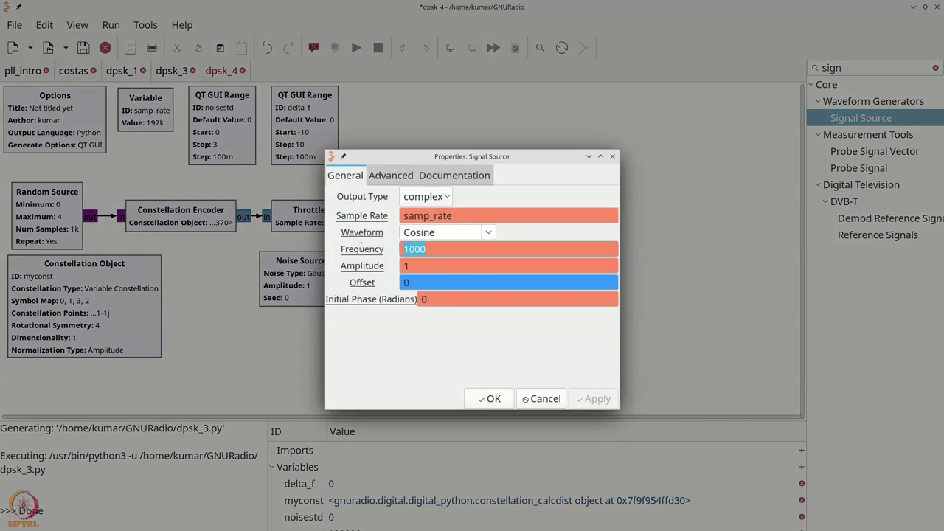
type("del")
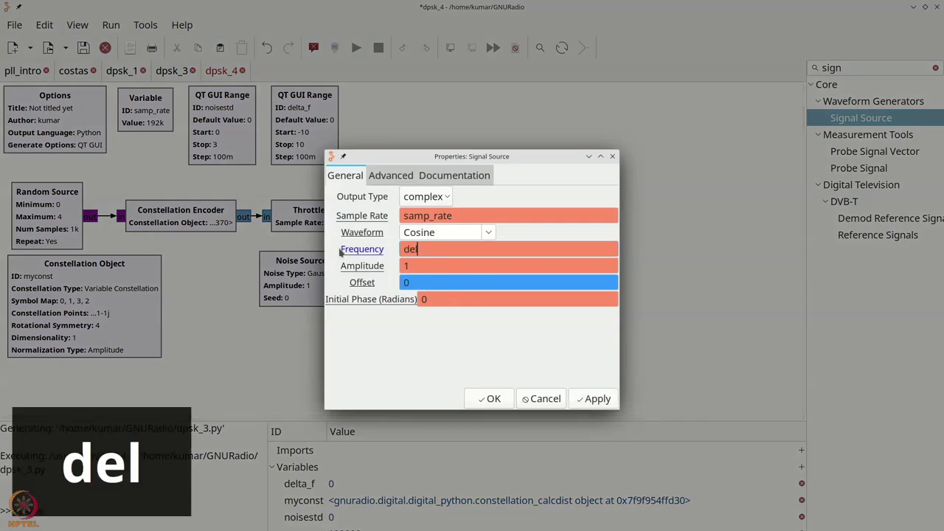
type("ta_")
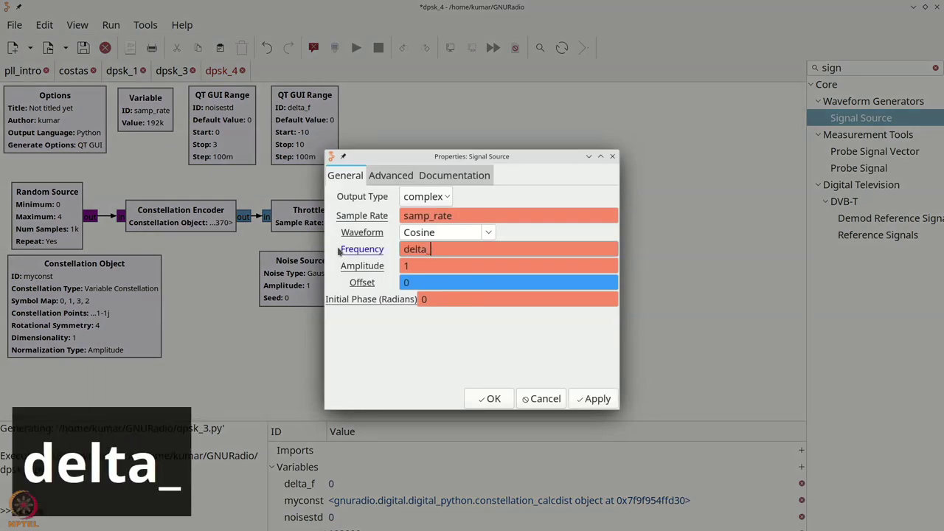
type("f")
left_click(486, 399)
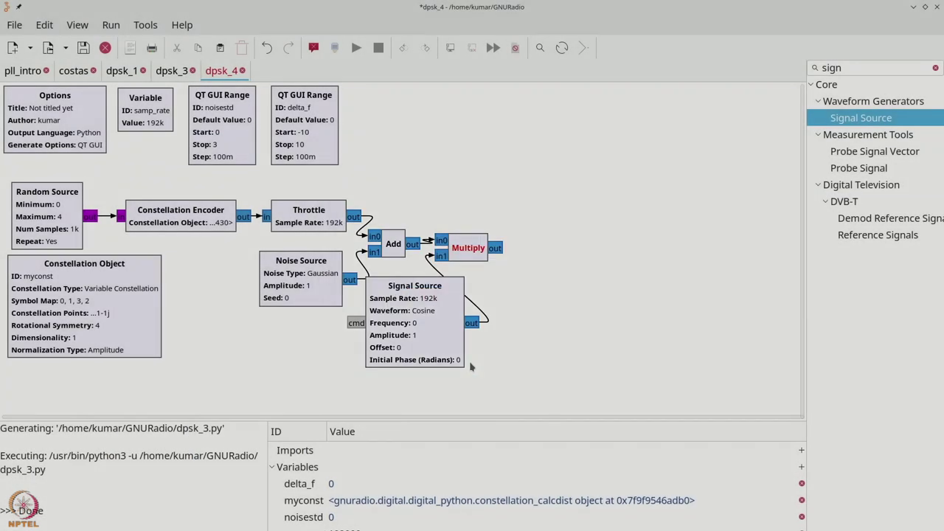
Step: Shift the Multiply block slightly up and right, and raise the Add block so its first input lines up with the Throttle's output
left_click_drag(459, 253, 471, 241)
left_click_drag(378, 234, 378, 216)
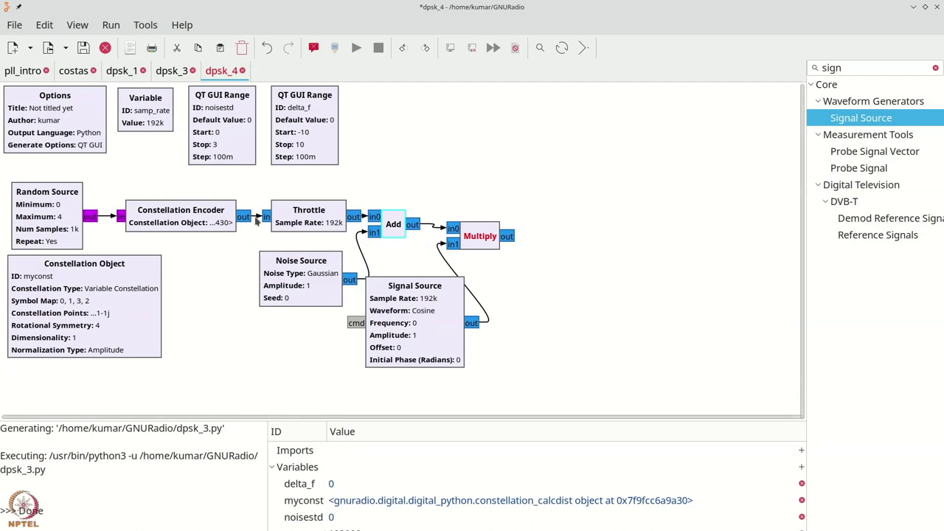